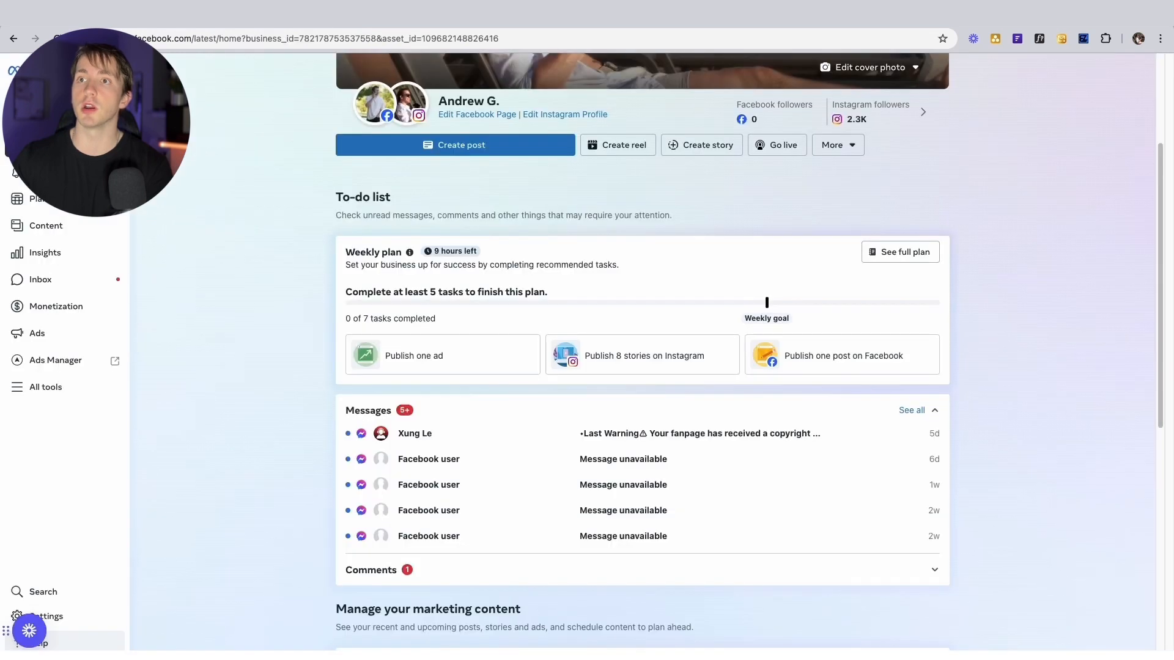
Show the linked Facebook page and Instagram profile cards with their follower counts on the Business Suite home
{"action": "scroll", "coordinate": [369, 294], "scroll_direction": "up", "scroll_amount": 3}
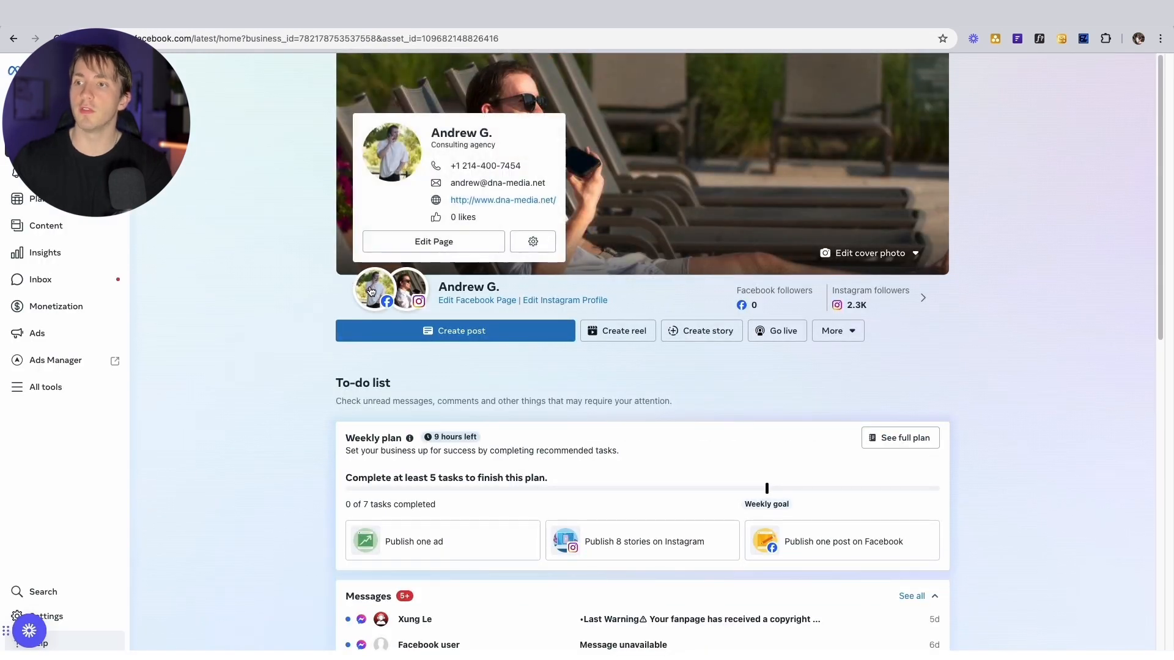
{"action": "mouse_move", "coordinate": [407, 291]}
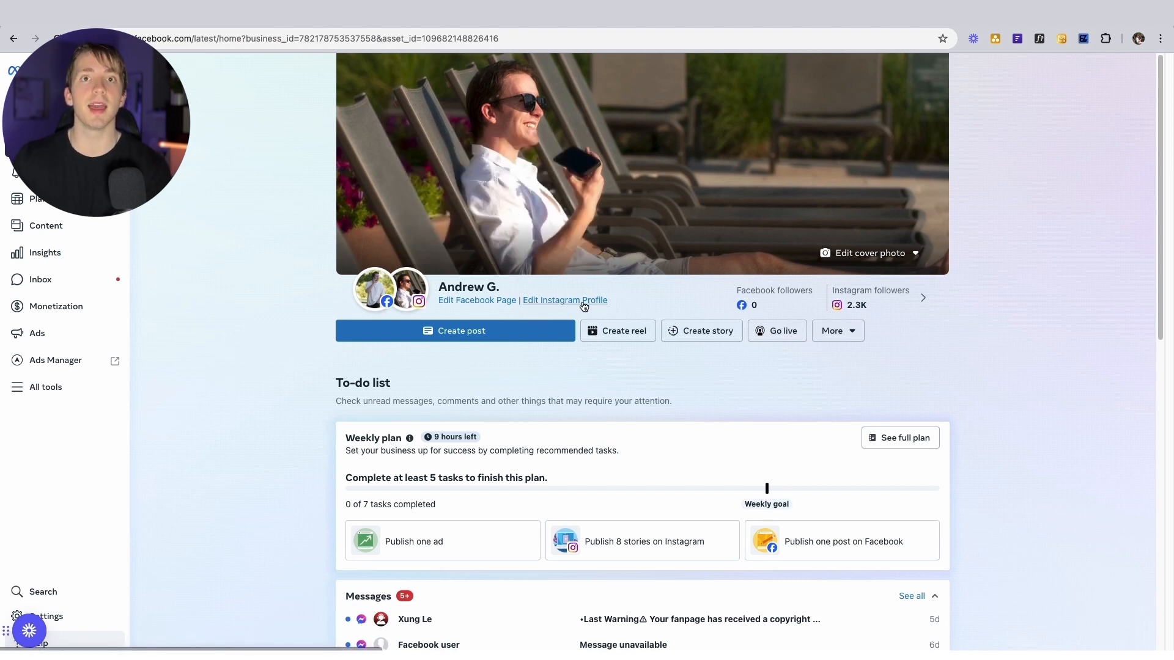
{"action": "left_click_drag", "start_coordinate": [439, 287], "coordinate": [495, 288]}
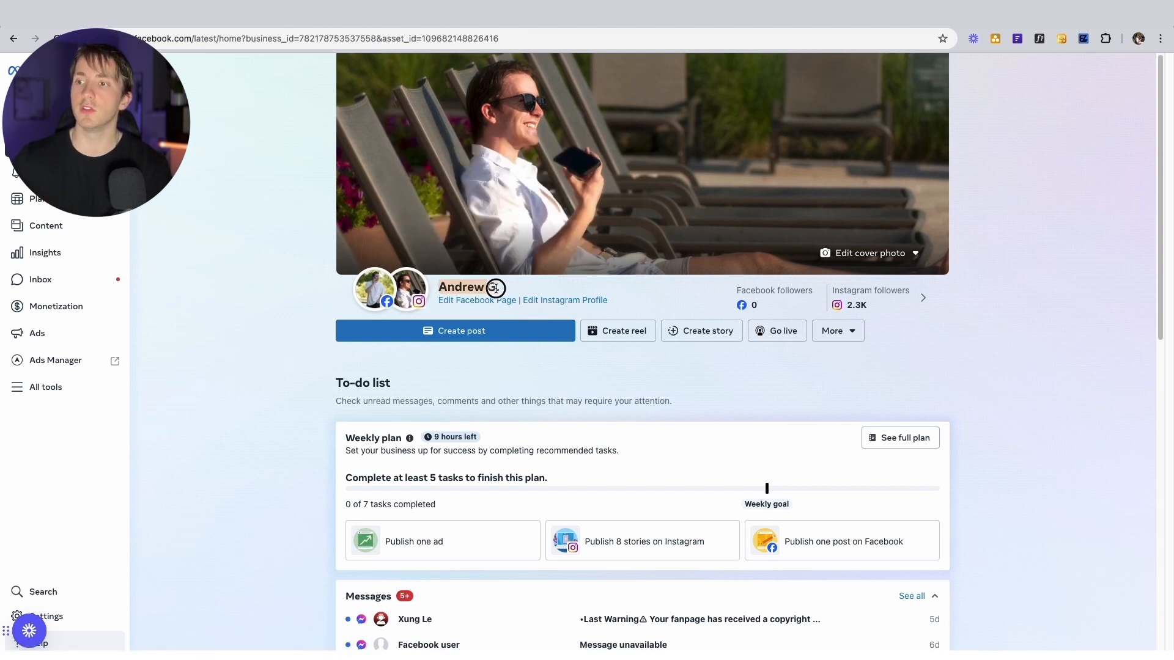
{"action": "left_click", "coordinate": [495, 288]}
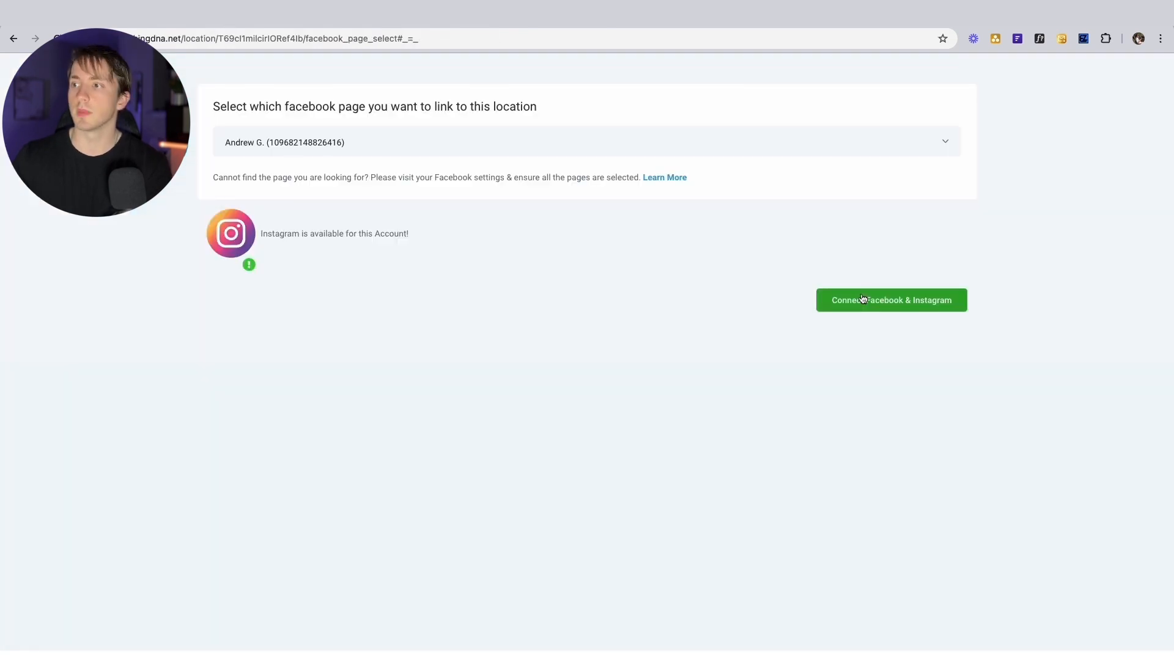
Connect Facebook & Instagram and open the #2 Primary DM Automations workflow folder
{"action": "left_click", "coordinate": [863, 298]}
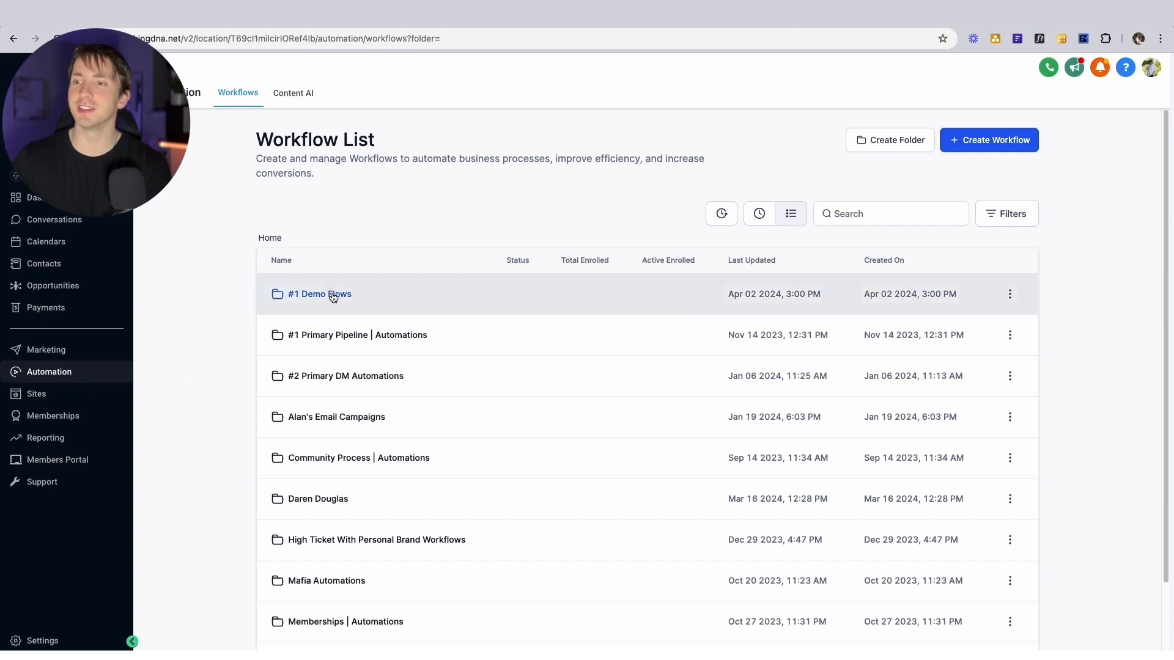
{"action": "left_click", "coordinate": [338, 376]}
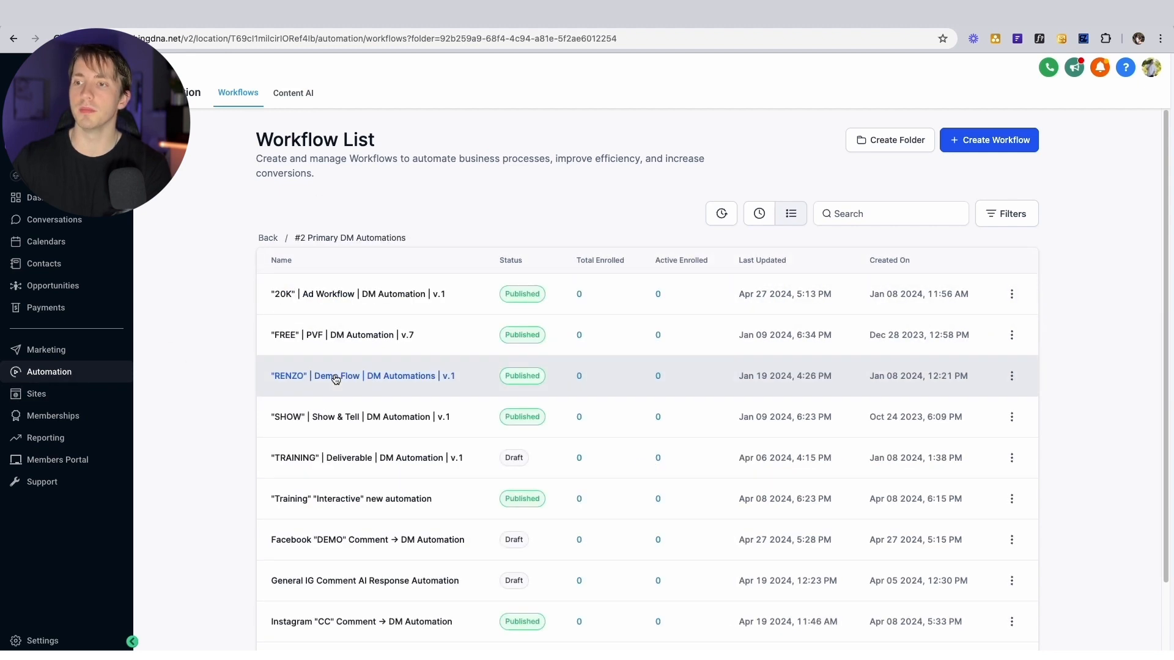
{"action": "scroll", "coordinate": [336, 378], "scroll_direction": "down", "scroll_amount": 2}
{"action": "scroll", "coordinate": [385, 483], "scroll_direction": "up", "scroll_amount": 2}
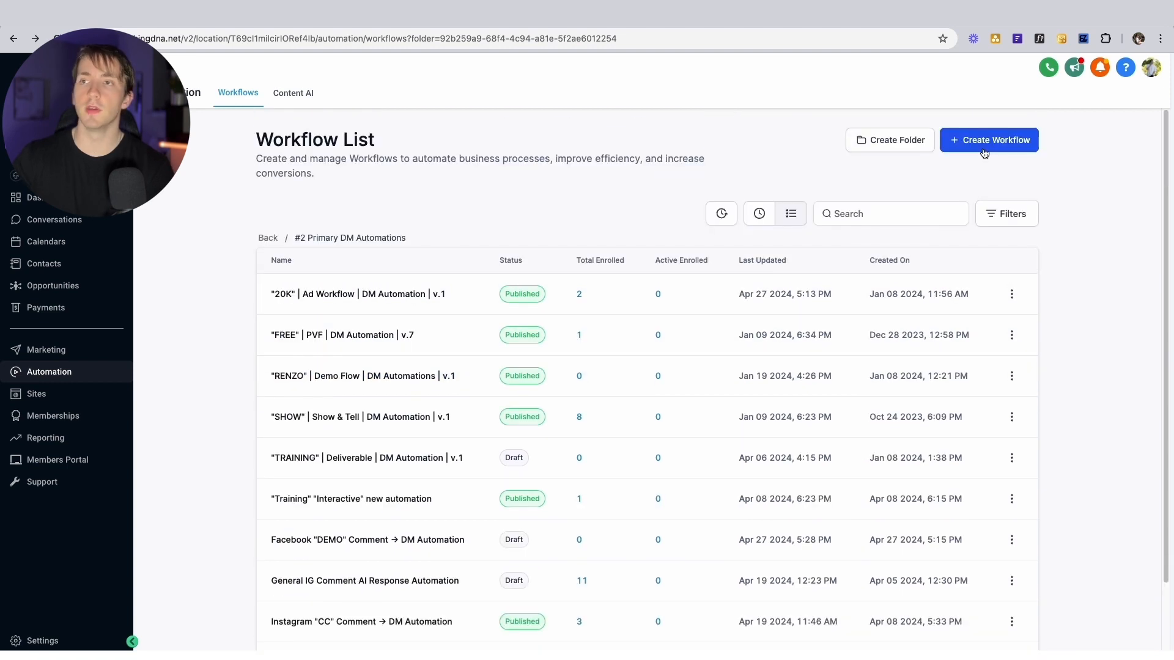
Create a new workflow from the 'Recipe - Facebook comment automation' recipe
{"action": "left_click", "coordinate": [981, 145]}
{"action": "left_click", "coordinate": [983, 174]}
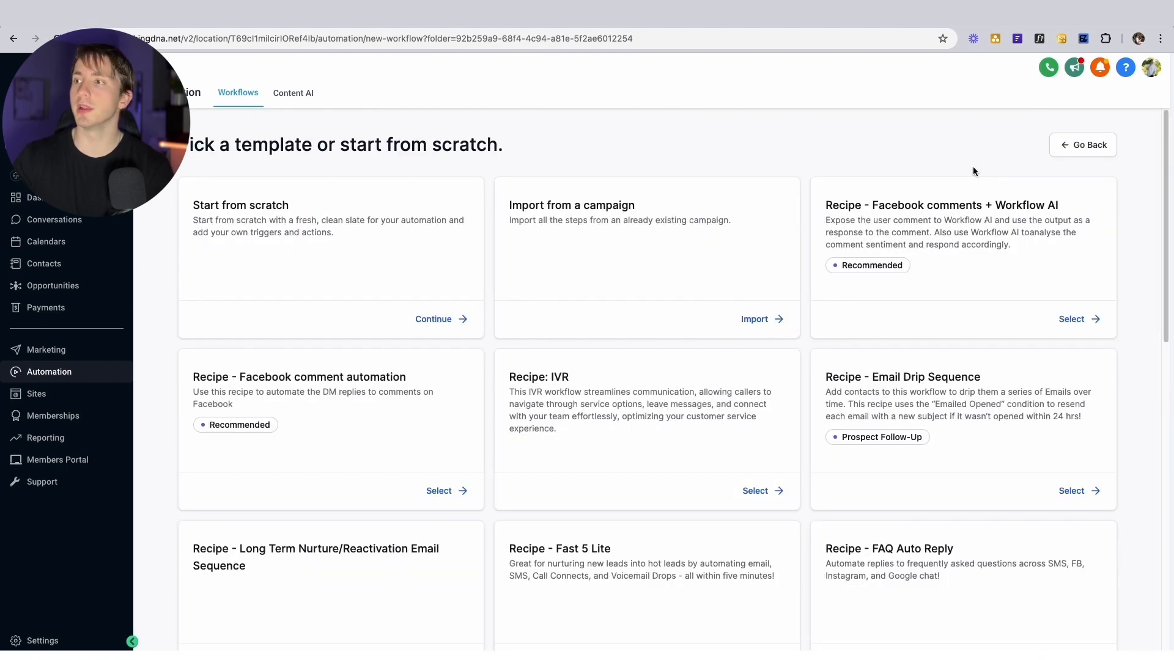
{"action": "left_click_drag", "start_coordinate": [191, 373], "coordinate": [378, 445]}
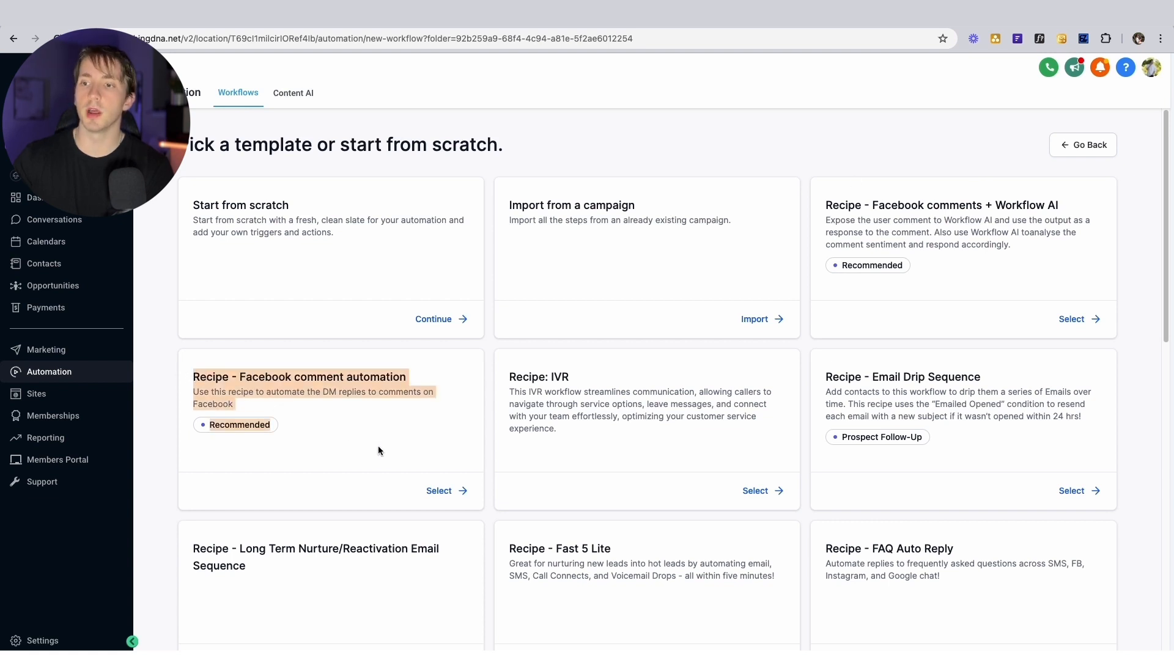
{"action": "left_click", "coordinate": [455, 493]}
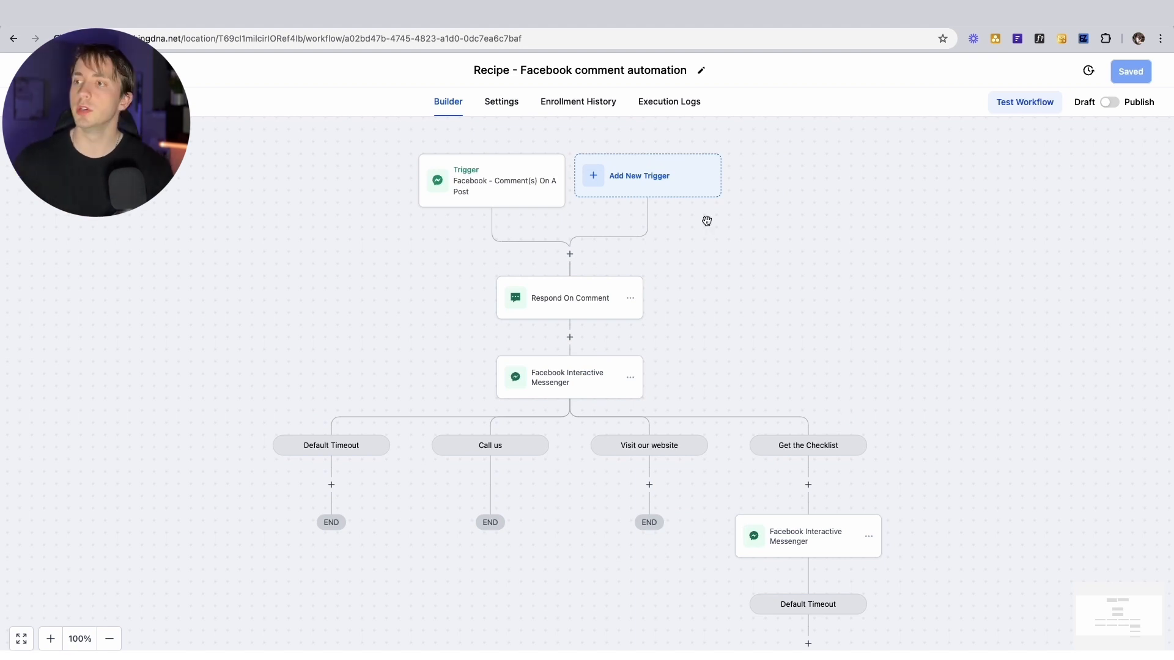
Add a second trigger of type Facebook - Comment(s) On A Post from Facebook/Instagram Events
{"action": "left_click", "coordinate": [477, 190]}
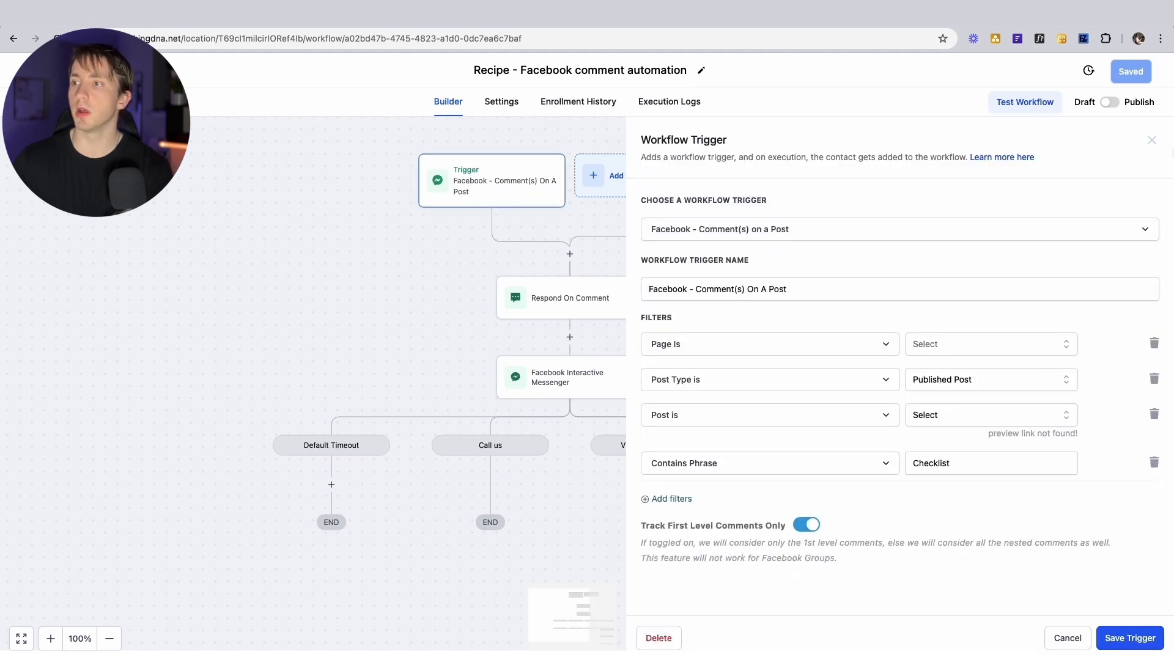
{"action": "left_click", "coordinate": [1151, 140]}
{"action": "left_click", "coordinate": [661, 170]}
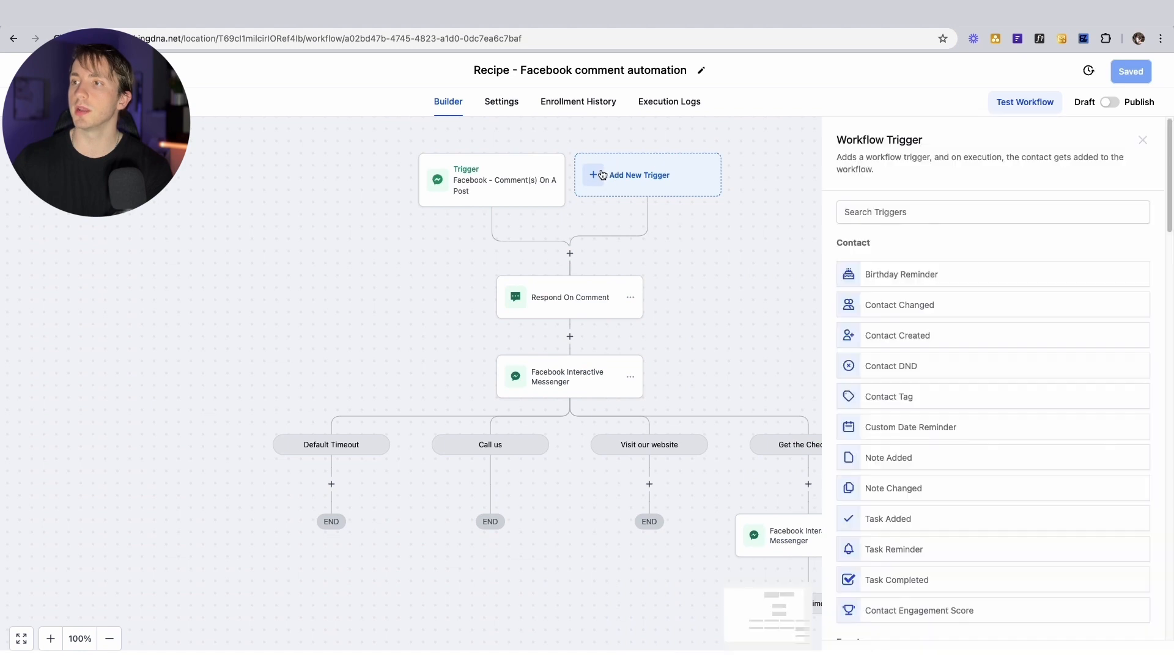
{"action": "scroll", "coordinate": [962, 353], "scroll_direction": "down", "scroll_amount": 4}
{"action": "scroll", "coordinate": [962, 354], "scroll_direction": "down", "scroll_amount": 10}
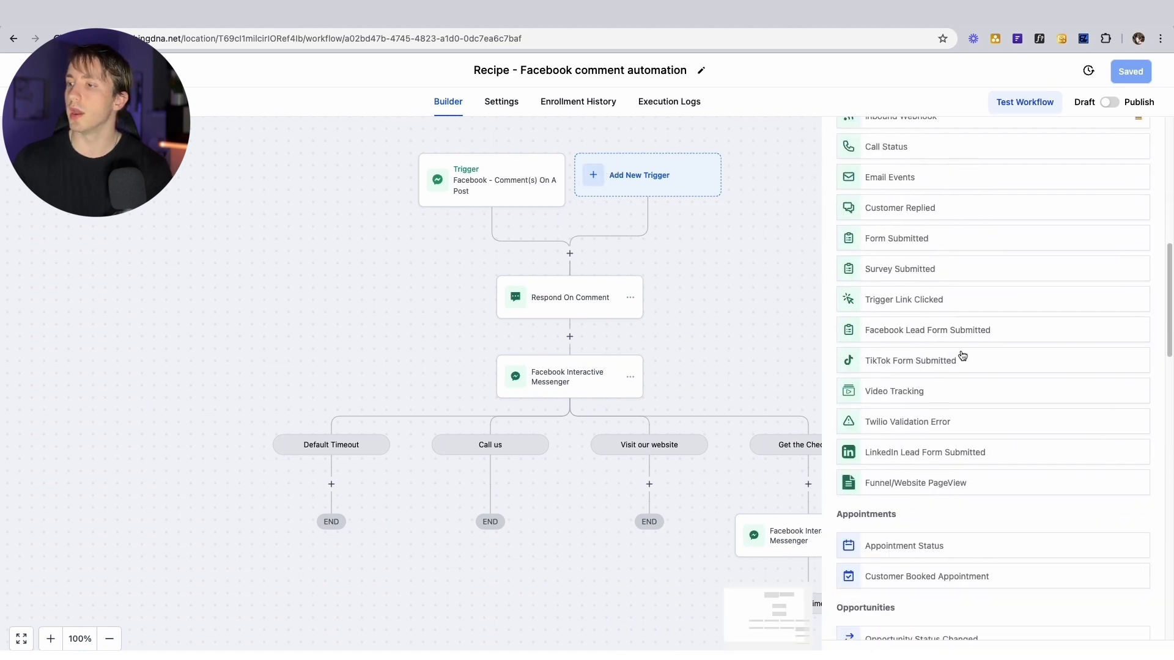
{"action": "left_click_drag", "start_coordinate": [837, 463], "coordinate": [934, 460]}
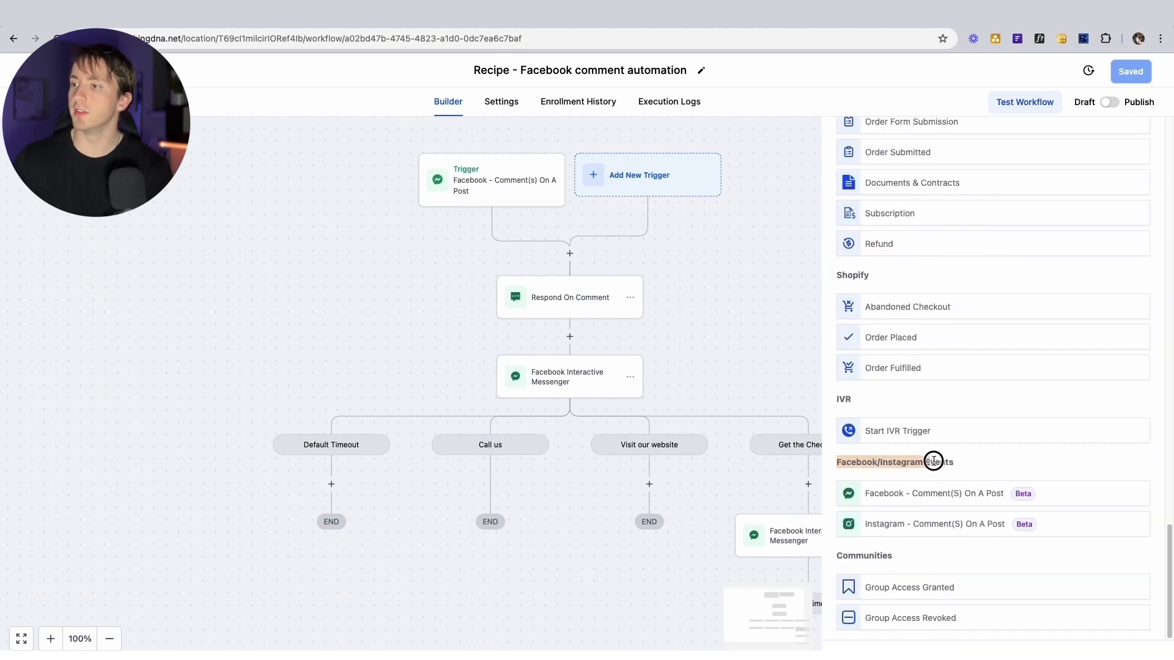
{"action": "left_click", "coordinate": [968, 466]}
{"action": "left_click", "coordinate": [915, 498]}
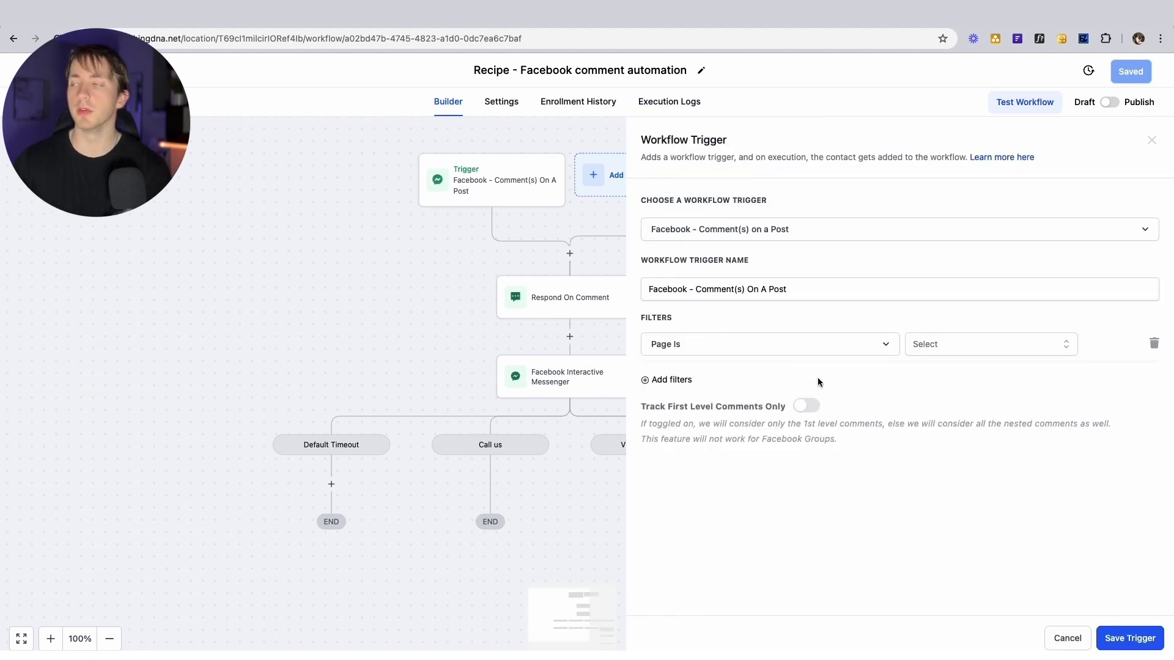
Filter the trigger to the business's Facebook page with Post Type set to Published Post
{"action": "left_click", "coordinate": [927, 345]}
{"action": "left_click", "coordinate": [931, 398]}
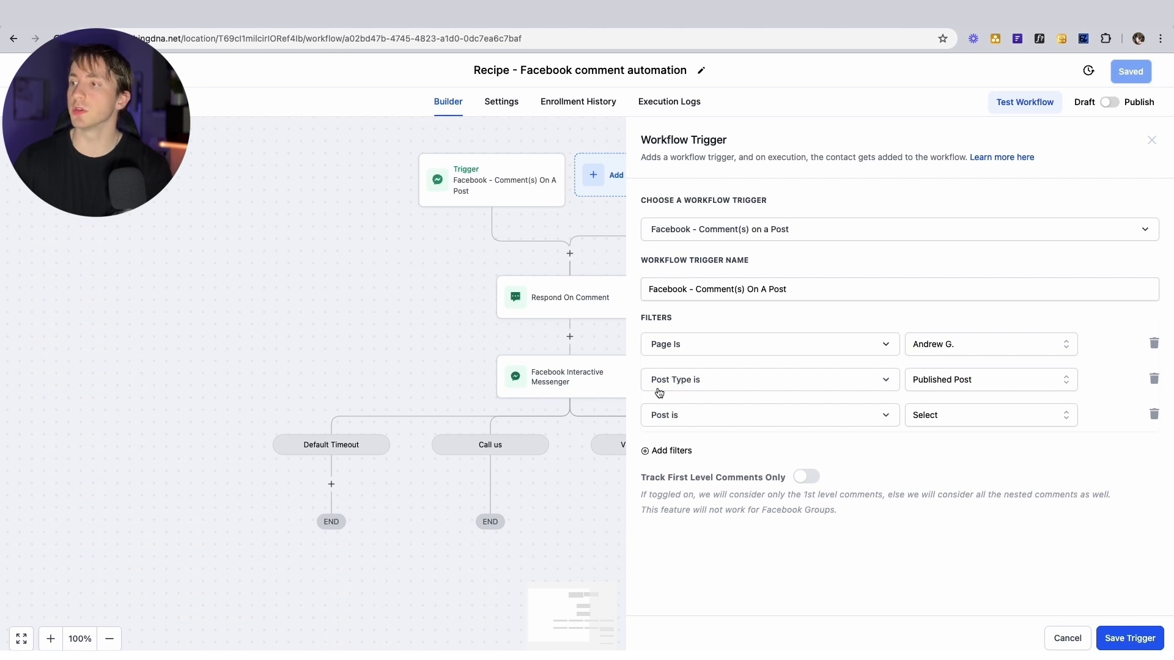
{"action": "left_click", "coordinate": [940, 383]}
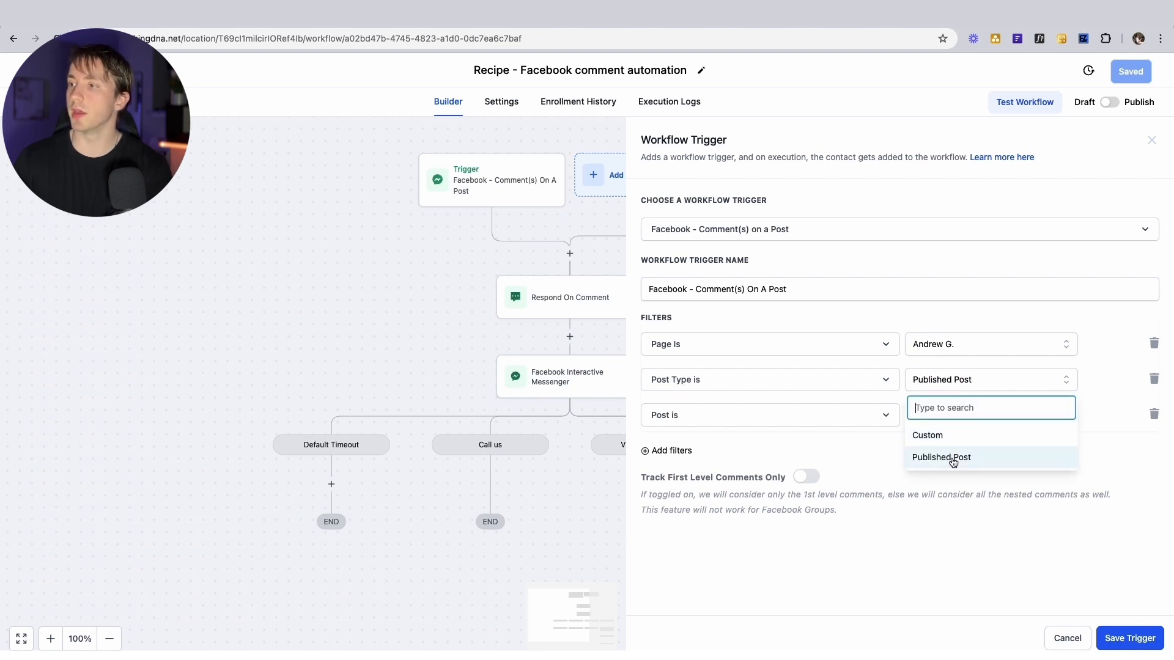
{"action": "left_click", "coordinate": [947, 457]}
{"action": "left_click", "coordinate": [942, 383]}
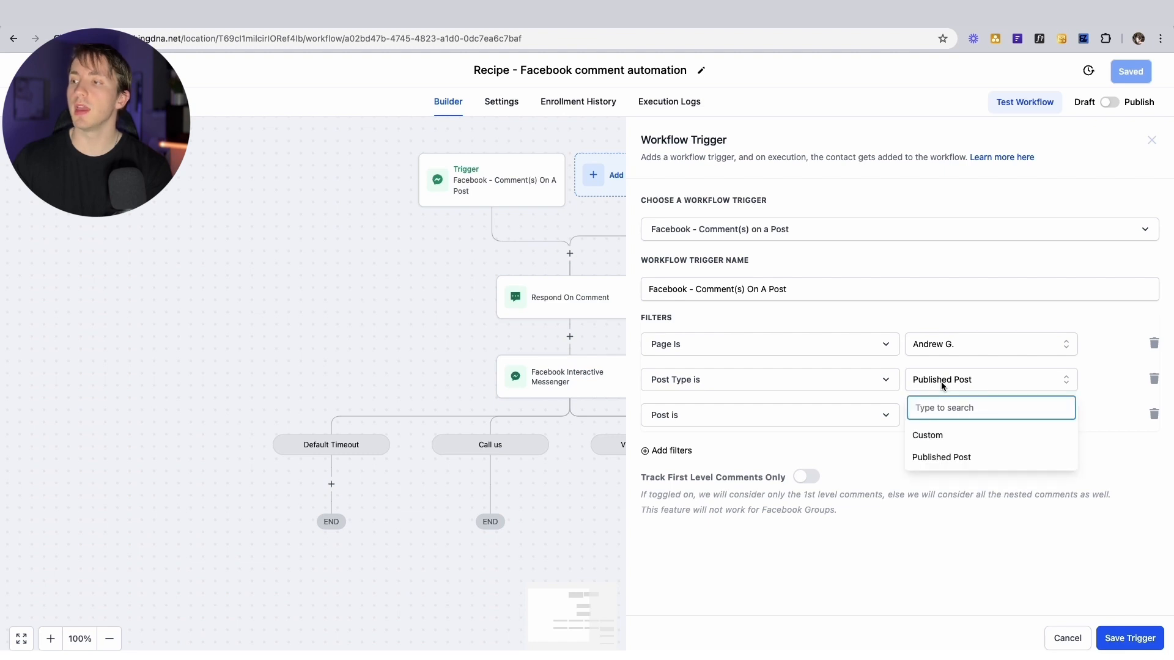
{"action": "left_click", "coordinate": [942, 434]}
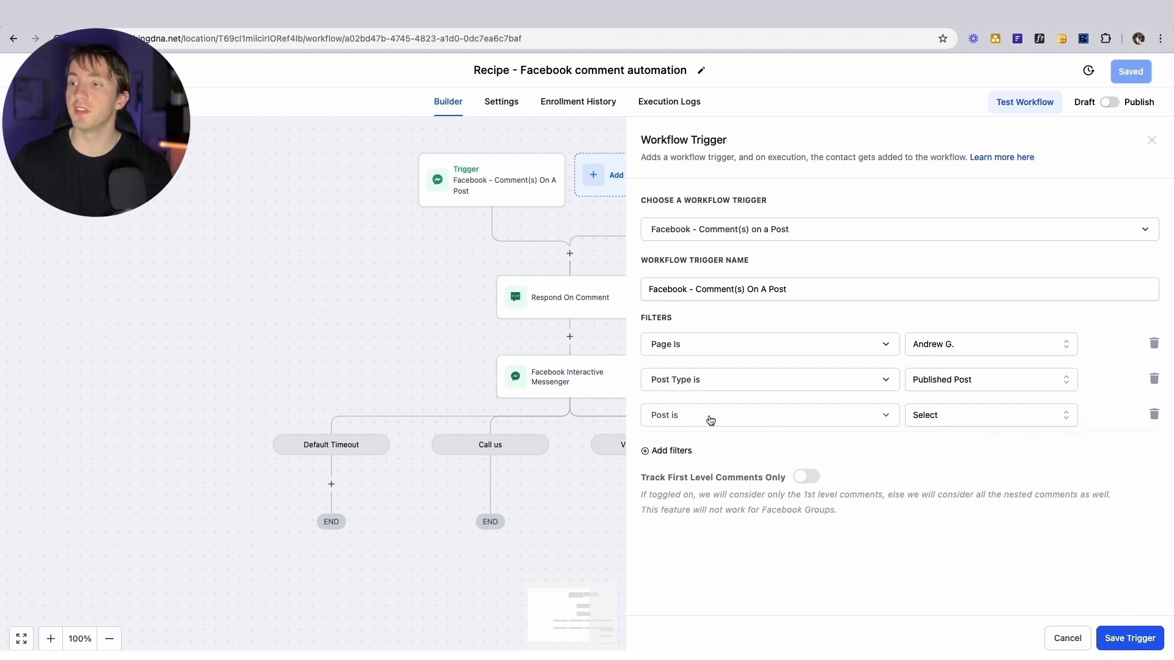
Pick the 16-Jan-2024 post under Post is, then delete that specific-post filter row
{"action": "left_click", "coordinate": [997, 416]}
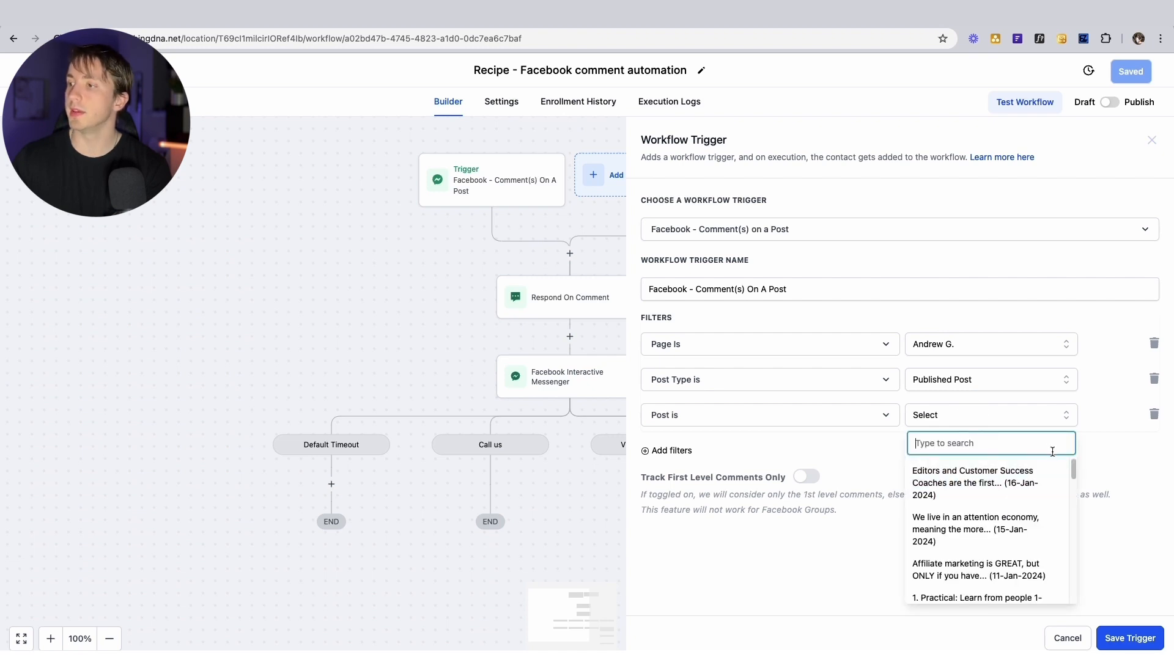
{"action": "mouse_move", "coordinate": [1073, 466]}
{"action": "left_mouse_down"}
{"action": "mouse_move", "coordinate": [1067, 552]}
{"action": "mouse_move", "coordinate": [1067, 466]}
{"action": "left_mouse_up"}
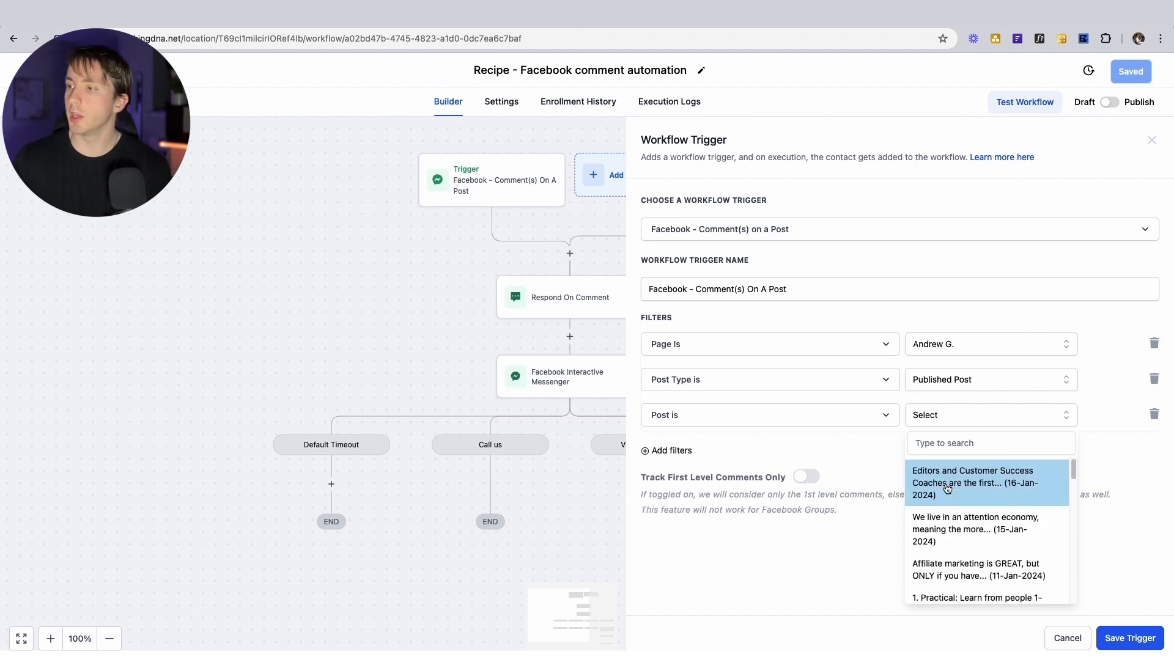
{"action": "left_click", "coordinate": [942, 486]}
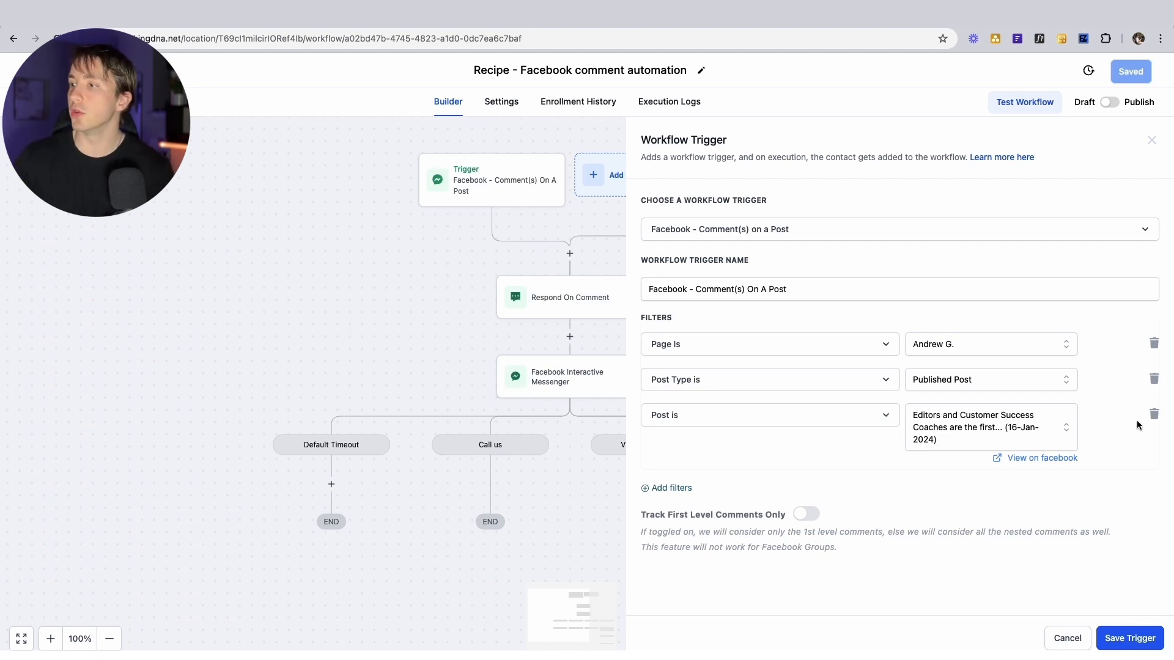
{"action": "left_click", "coordinate": [1154, 415]}
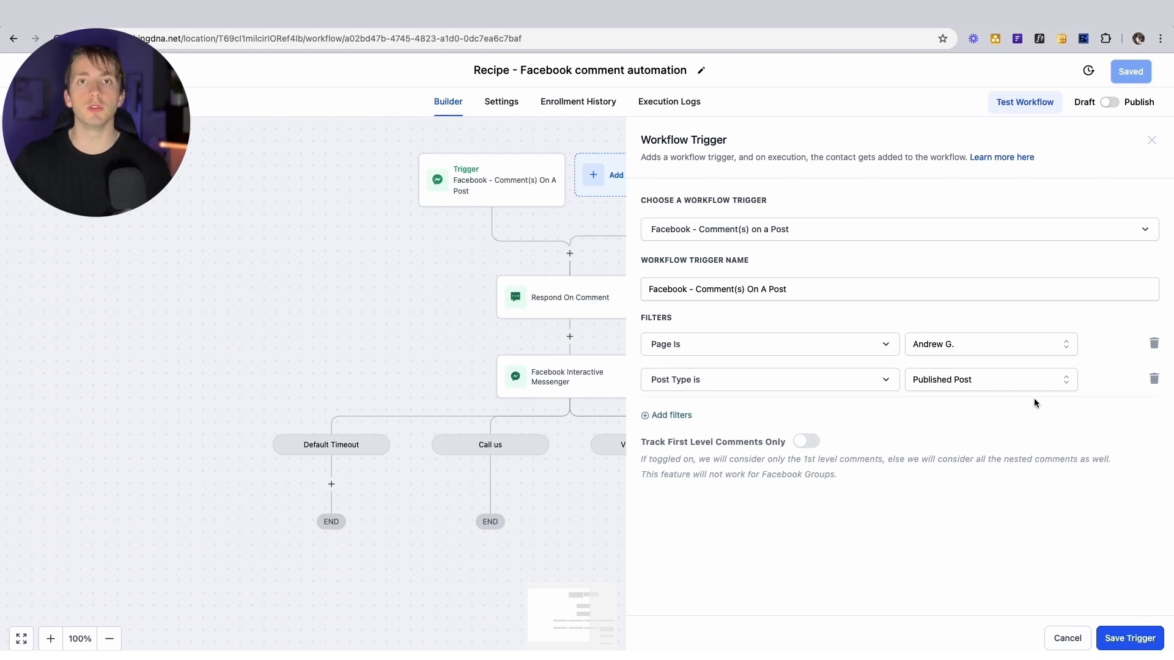
Add a Contains Phrase filter with the phrase DEMO
{"action": "left_click", "coordinate": [682, 416]}
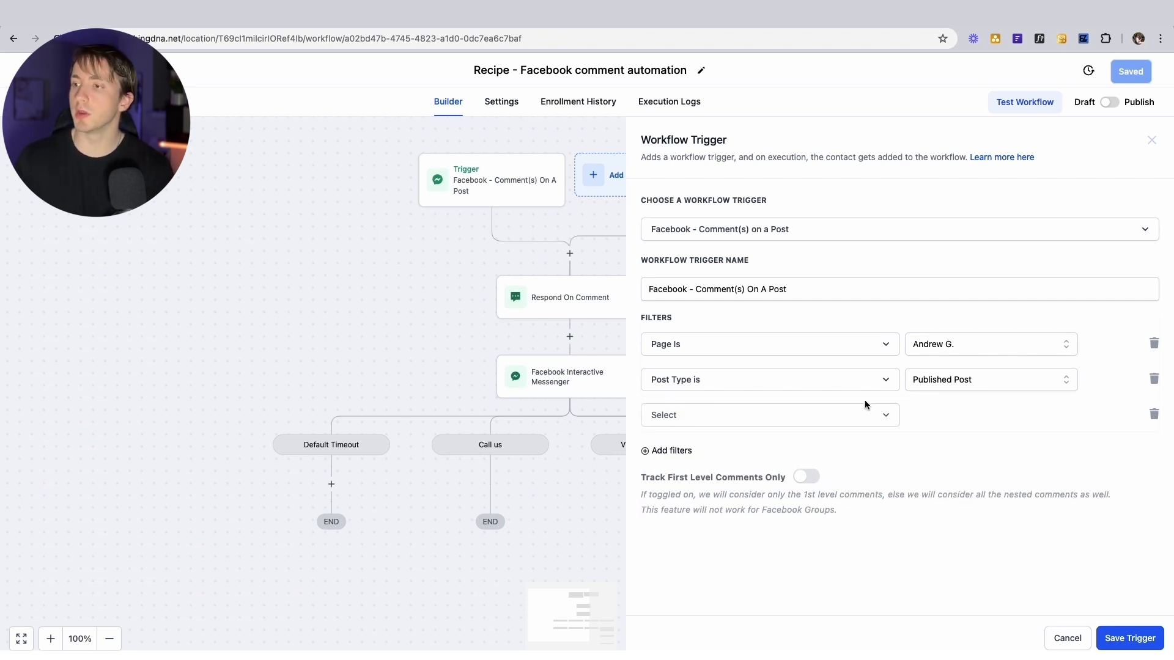
{"action": "left_click", "coordinate": [1153, 414]}
{"action": "left_click", "coordinate": [678, 415]}
{"action": "left_click", "coordinate": [695, 418]}
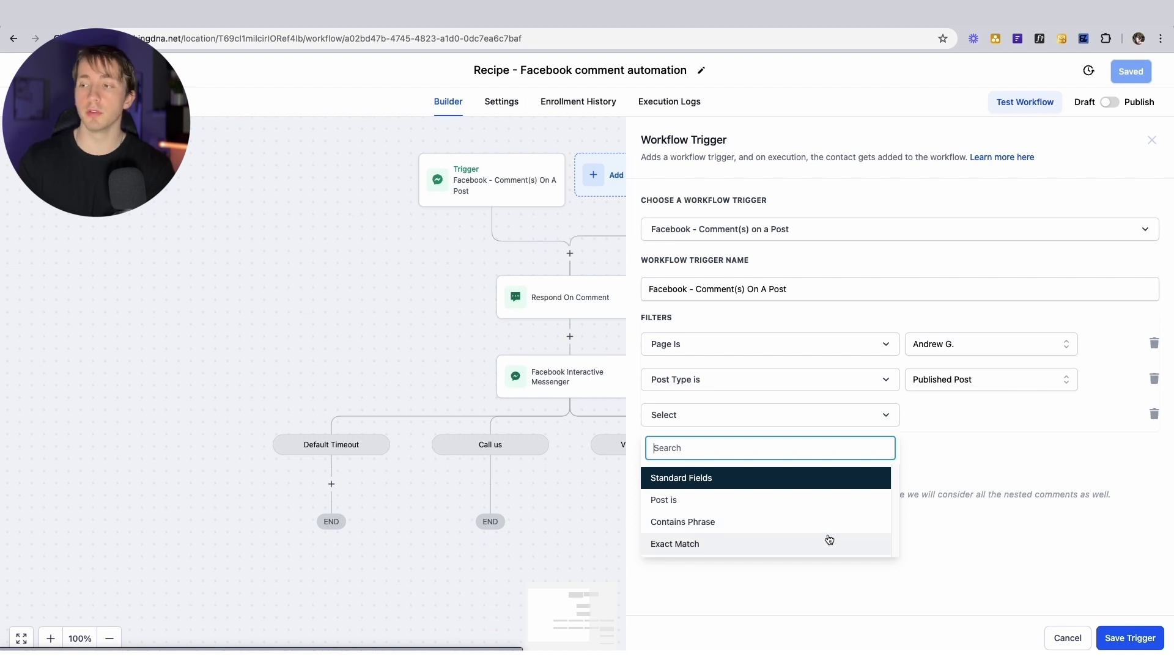
{"action": "left_click", "coordinate": [806, 527]}
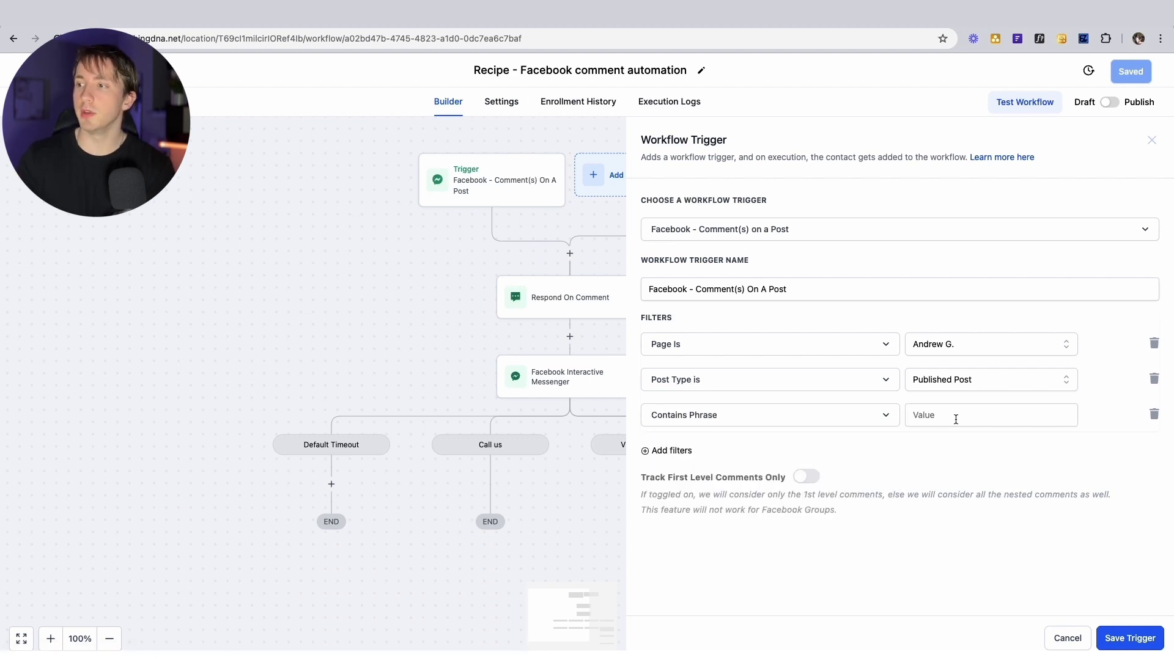
{"action": "left_click", "coordinate": [956, 420]}
{"action": "type", "text": "DEMO"}
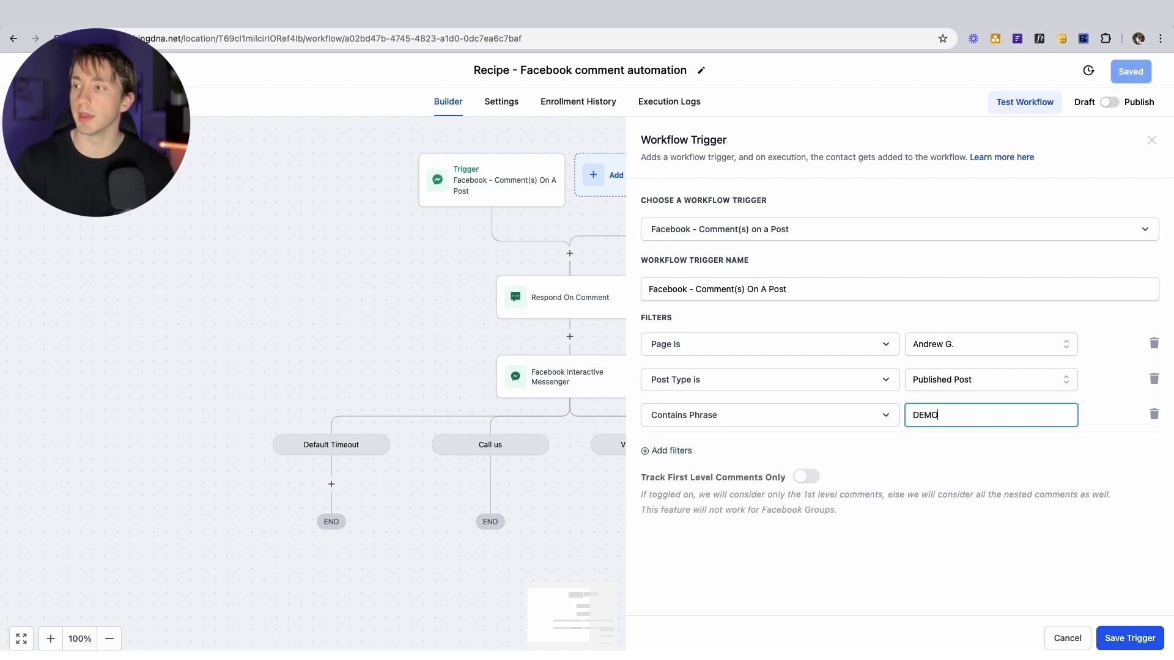
{"action": "left_click", "coordinate": [949, 458]}
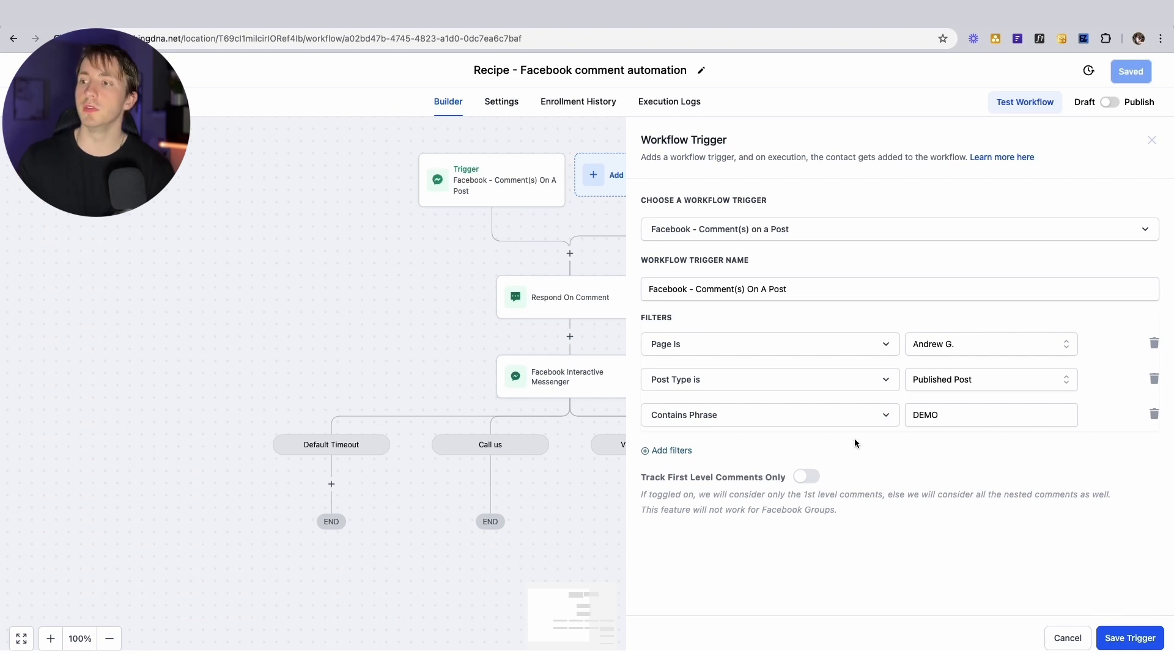
Change the phrase to 'Can I have a demo??', then replace it with COURSE
{"action": "left_click", "coordinate": [968, 415]}
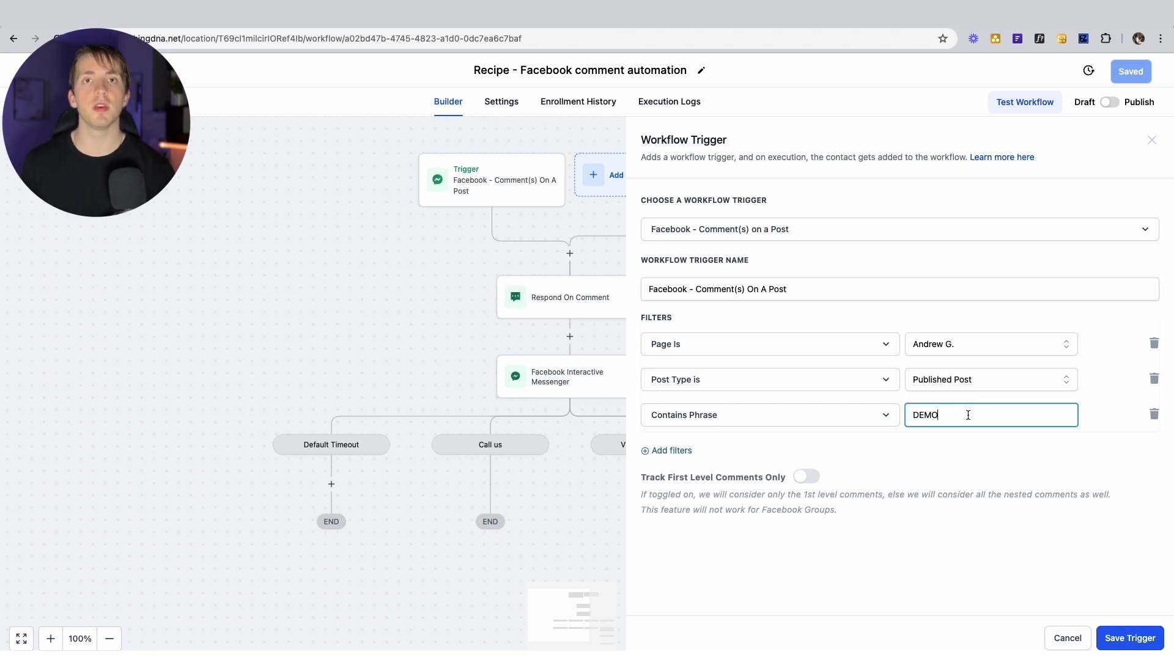
{"action": "type", "text": "\\"}
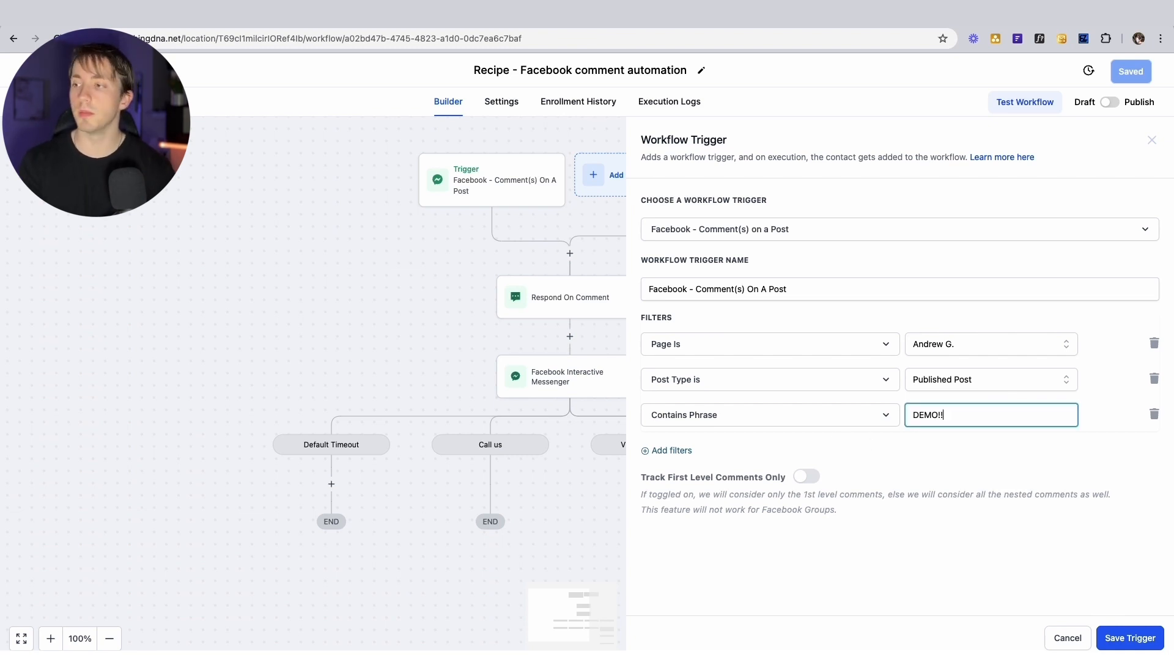
{"action": "key", "text": "BackSpace"}
{"action": "key", "text": "BackSpace"}
{"action": "key", "text": "BackSpace"}
{"action": "key", "text": "BackSpace"}
{"action": "key", "text": "BackSpace"}
{"action": "key", "text": "BackSpace"}
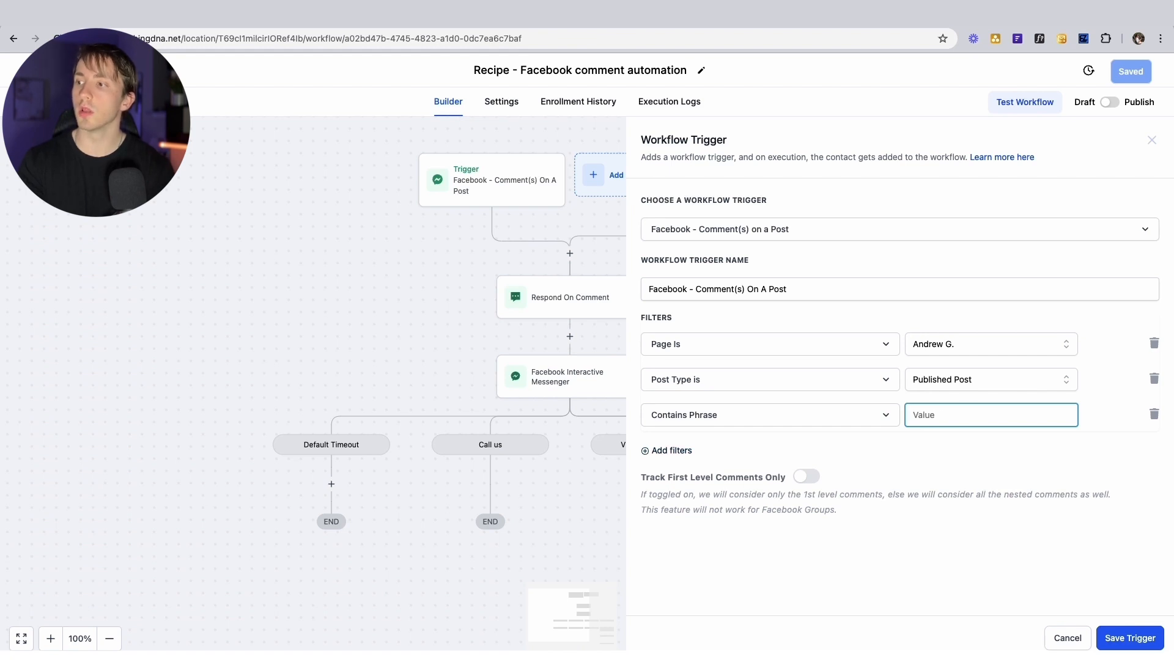
{"action": "type", "text": "Can IO"}
{"action": "key", "text": "BackSpace"}
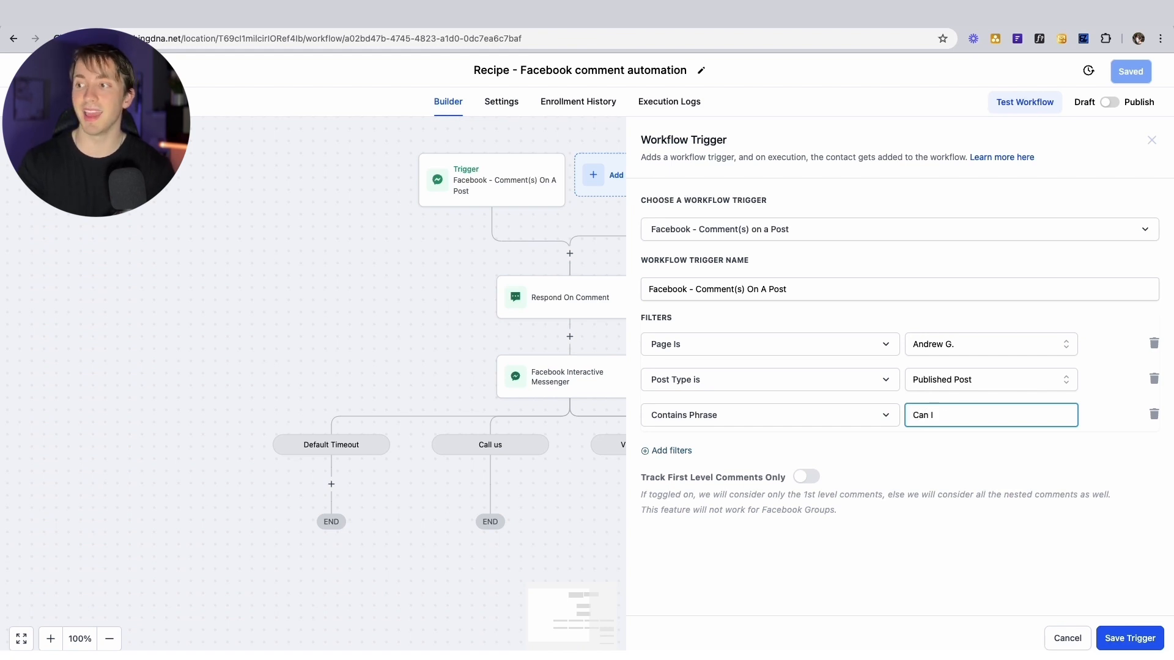
{"action": "type", "text": "have a demo??"}
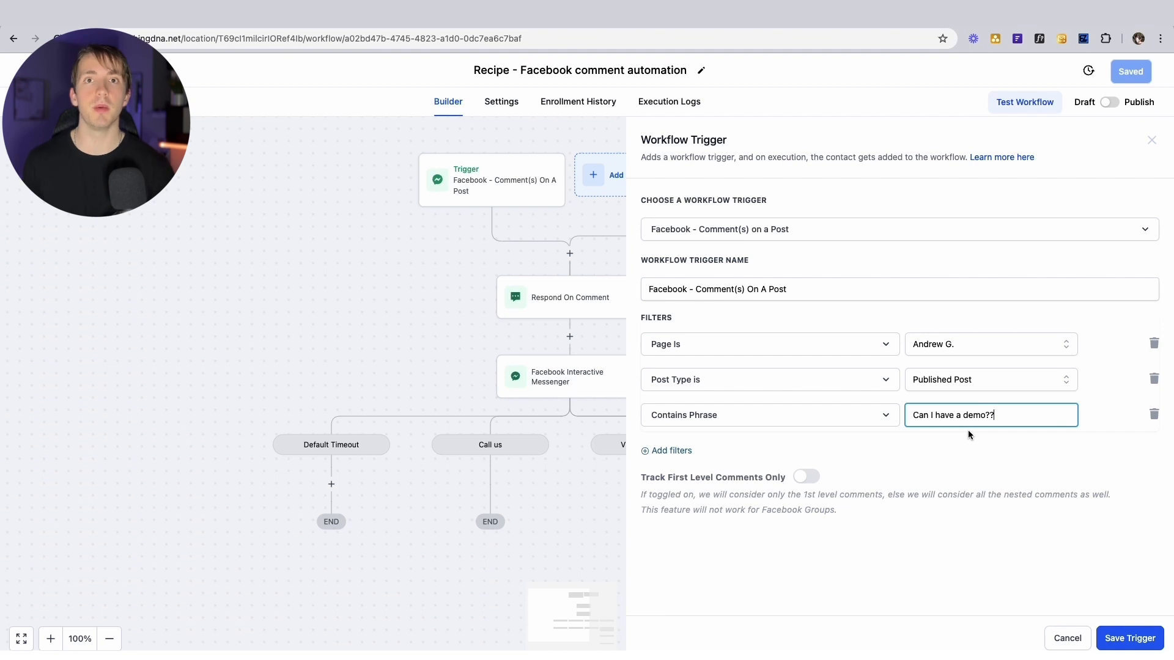
{"action": "triple_click", "coordinate": [964, 423]}
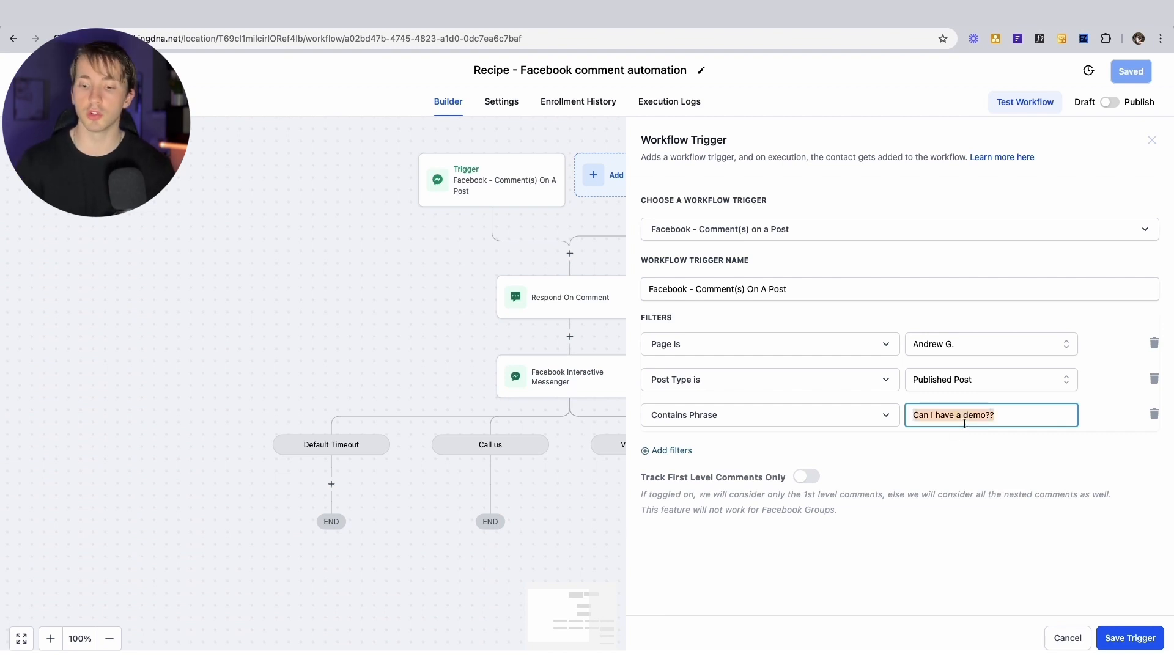
{"action": "type", "text": "COURSE"}
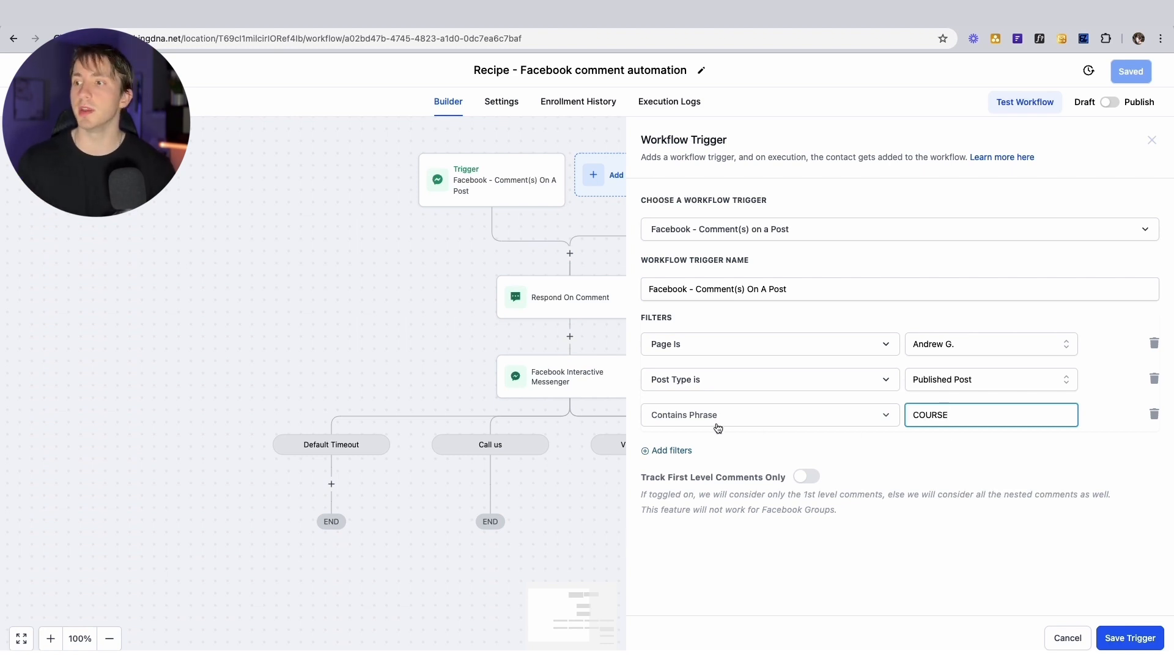
Switch the keyword filter to Exact Match with the value Demo
{"action": "left_click", "coordinate": [783, 428]}
{"action": "left_click", "coordinate": [762, 546]}
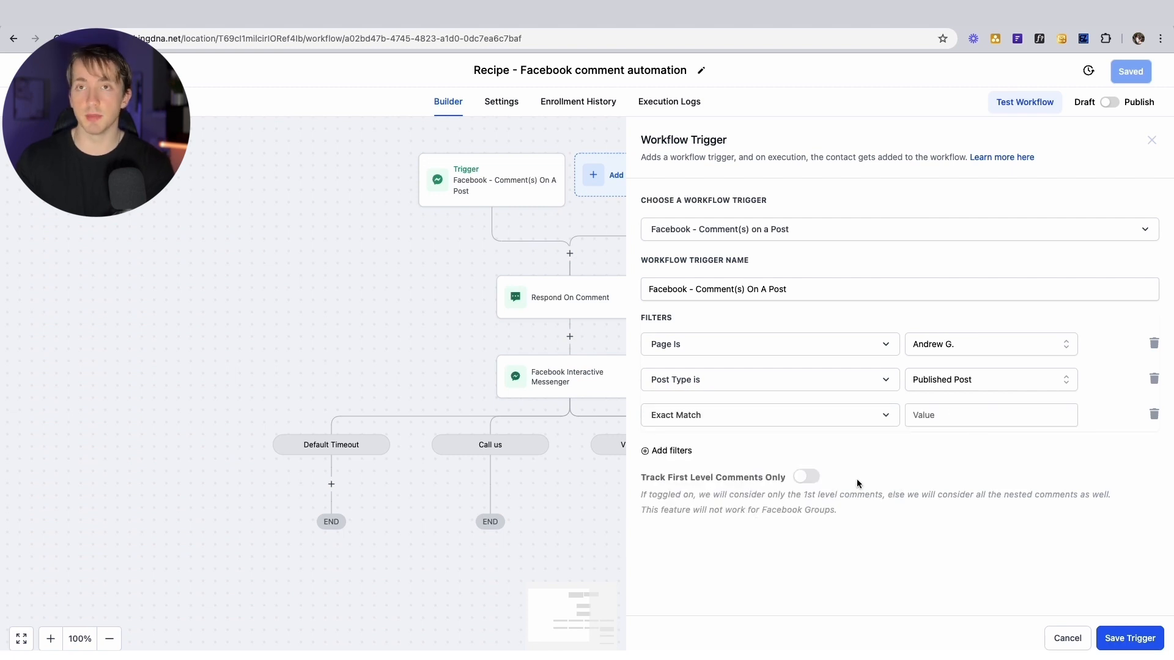
{"action": "left_click", "coordinate": [986, 424]}
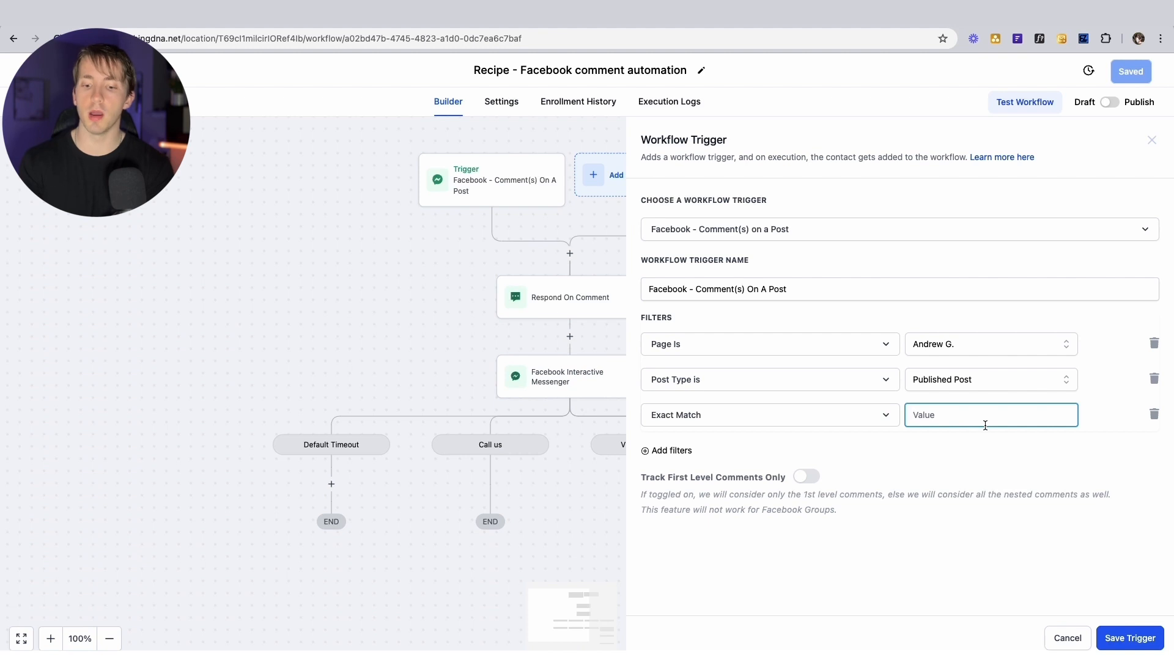
{"action": "type", "text": "Demo"}
{"action": "left_click", "coordinate": [990, 444]}
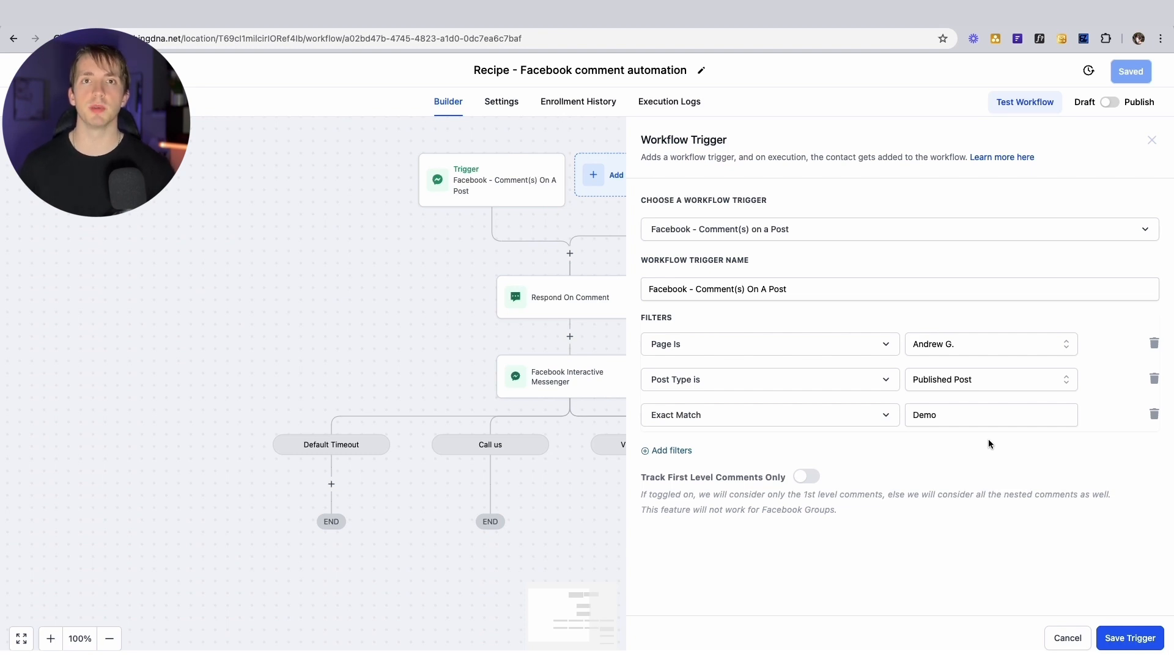
{"action": "left_click", "coordinate": [891, 231]}
Add an Instagram - Comment(s) on a Post trigger filtered to the connected page
{"action": "type", "text": "insta"}
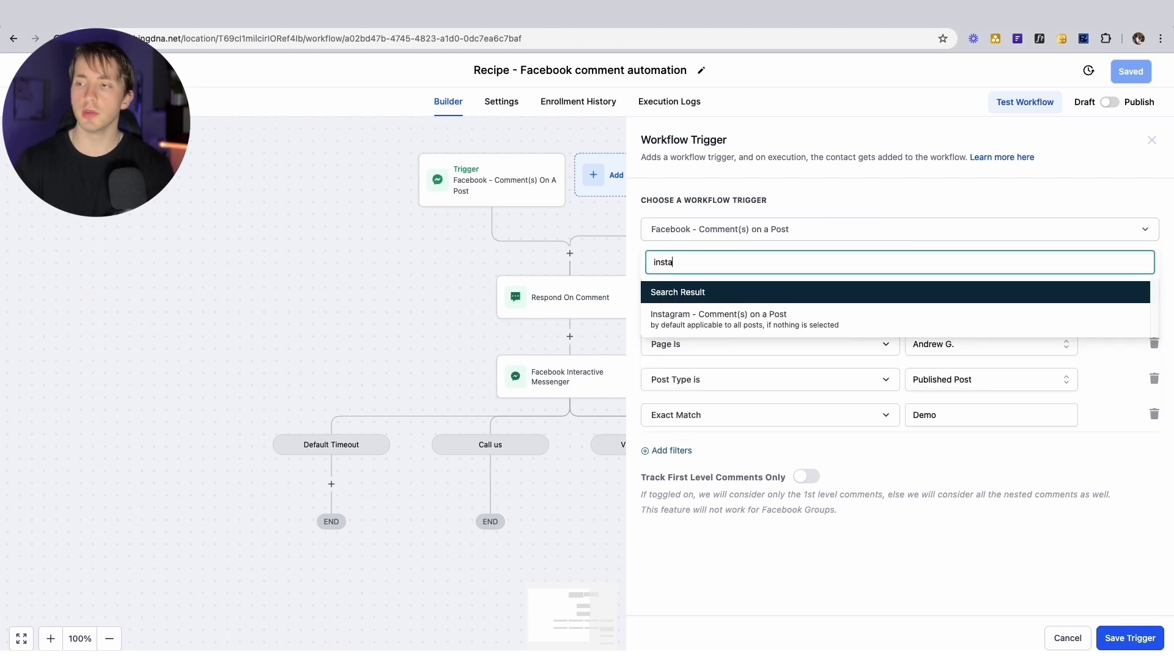
{"action": "left_click", "coordinate": [873, 317]}
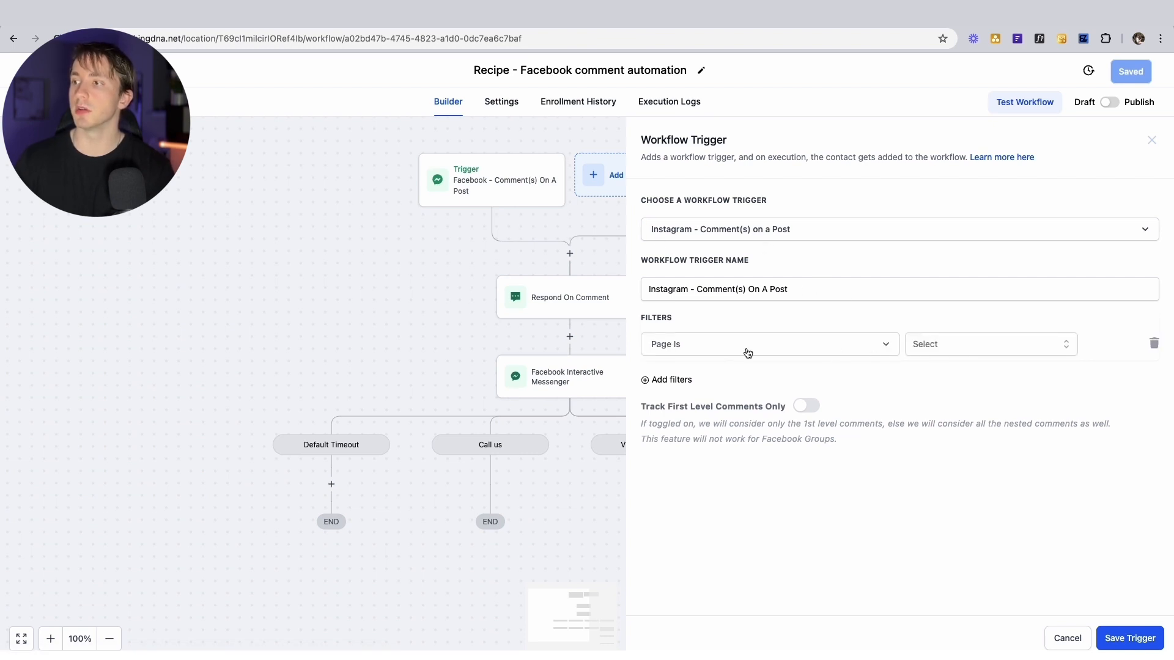
{"action": "left_click", "coordinate": [985, 344]}
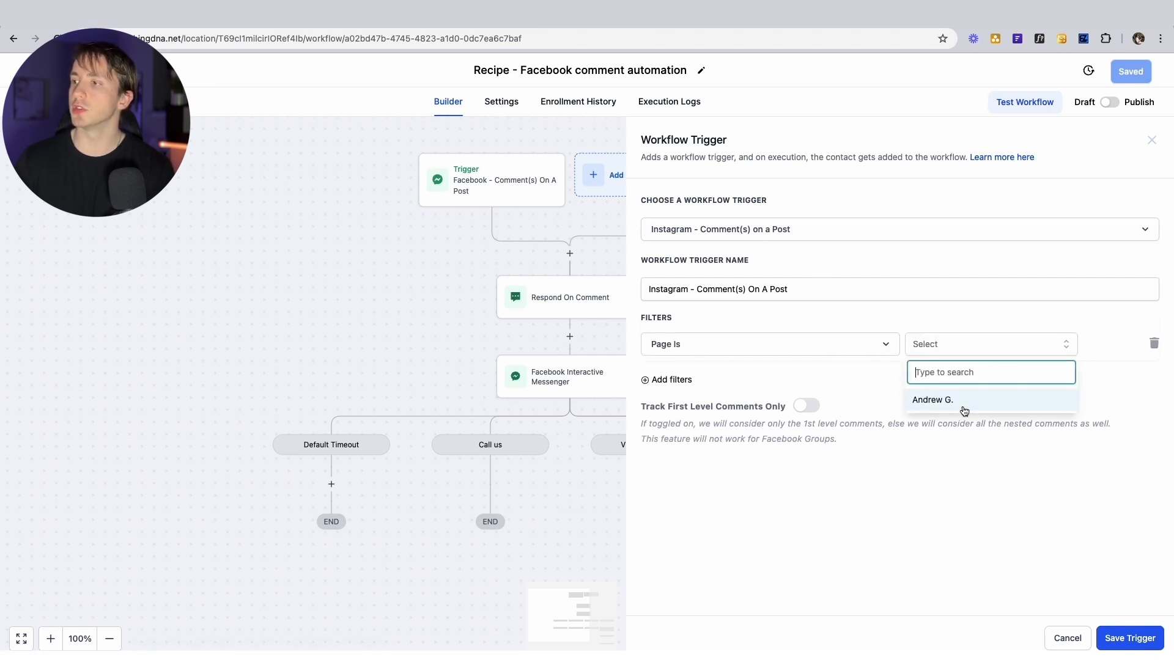
{"action": "left_click", "coordinate": [953, 400]}
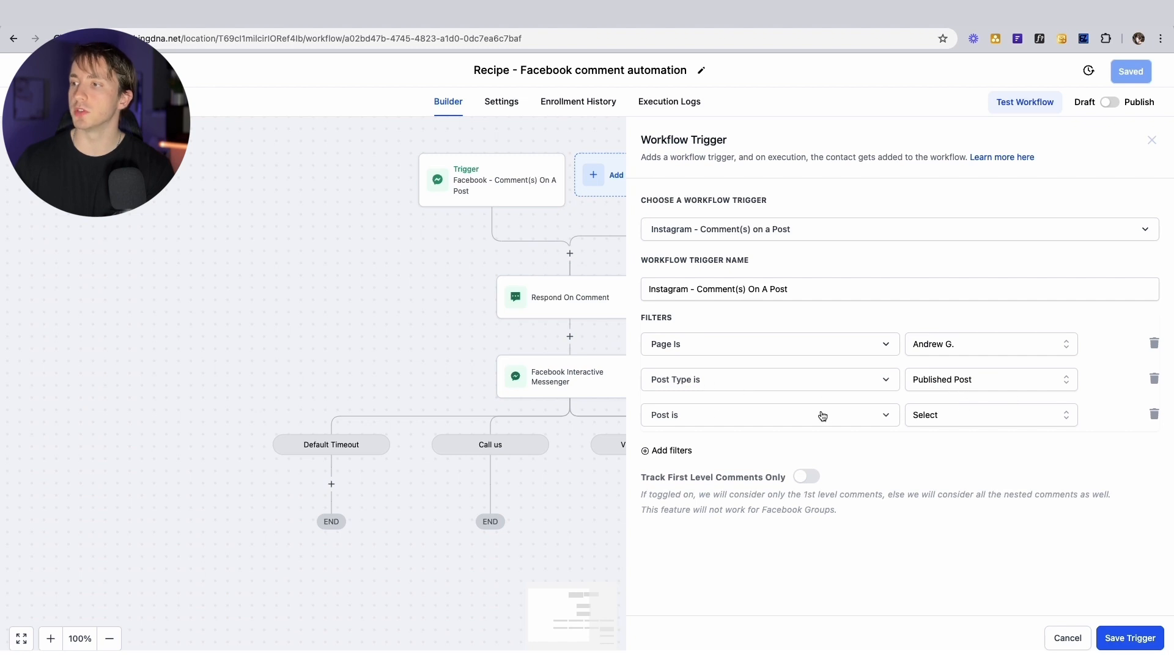
Drop the online coaching post filter and add a Contains Phrase filter instead
{"action": "left_click", "coordinate": [955, 419]}
{"action": "left_click", "coordinate": [962, 483]}
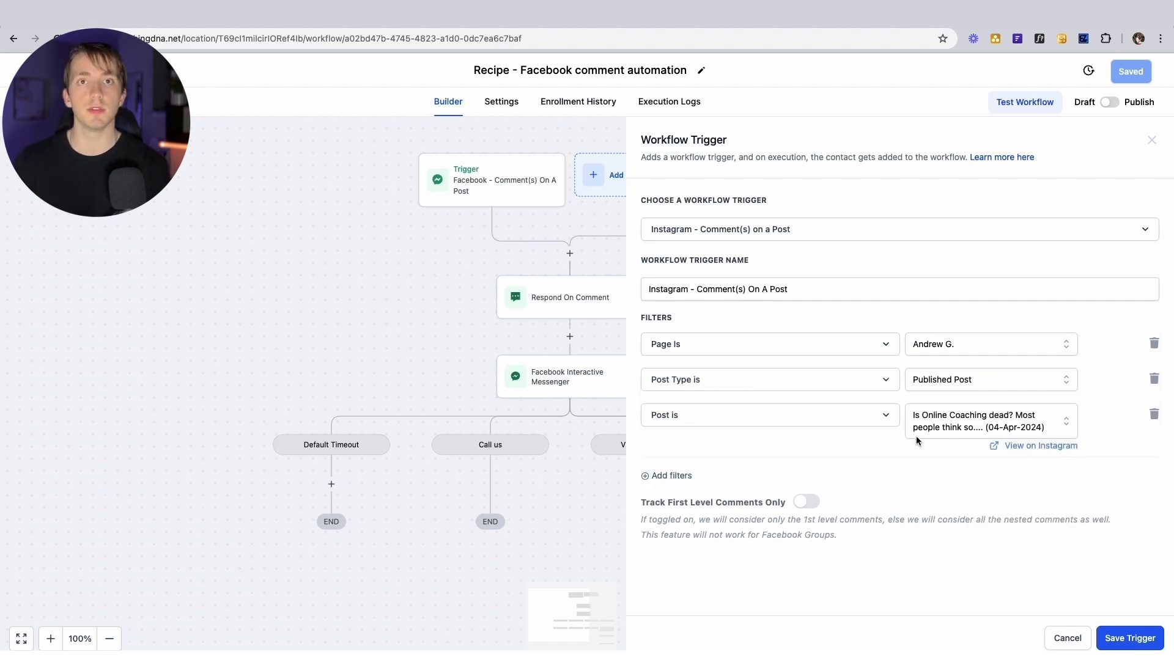
{"action": "left_click", "coordinate": [1154, 416]}
{"action": "left_click", "coordinate": [676, 416]}
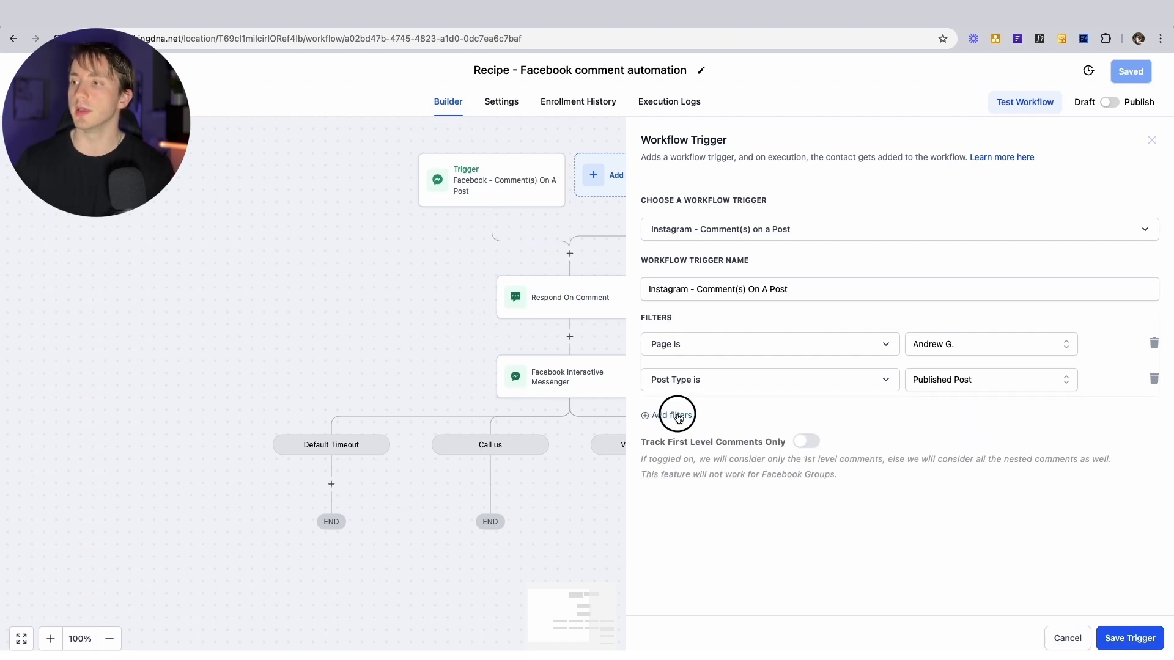
{"action": "left_click", "coordinate": [685, 424]}
{"action": "left_click", "coordinate": [685, 480]}
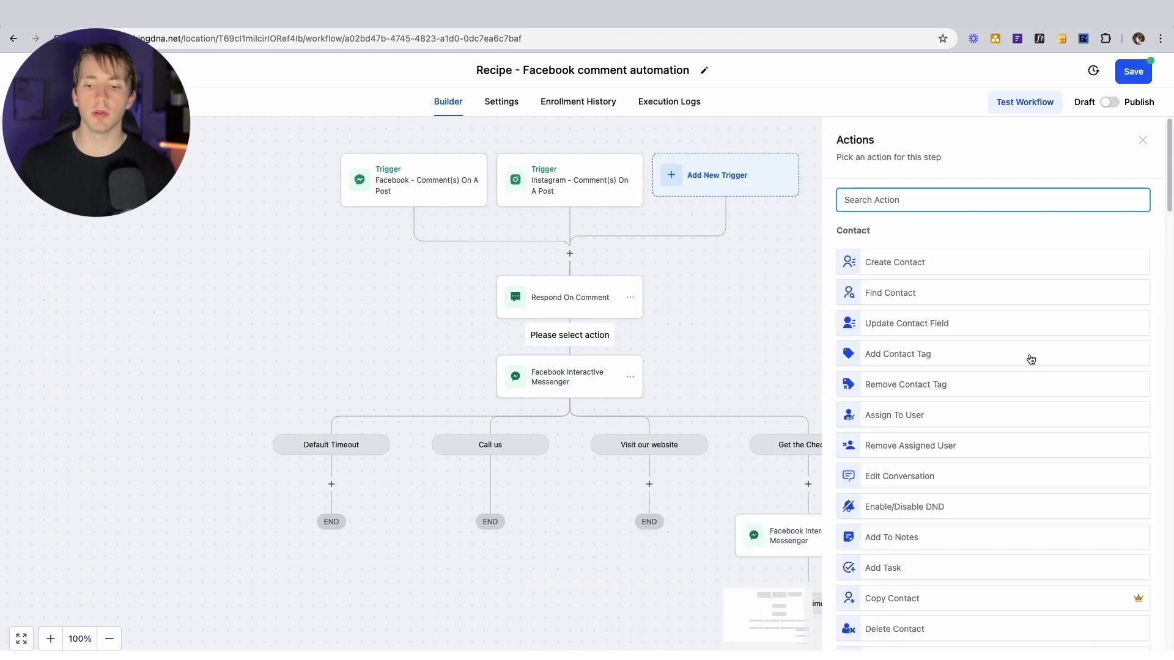
Add a Facebook Interactive Messenger action found by searching 'inte'
{"action": "type", "text": "inte"}
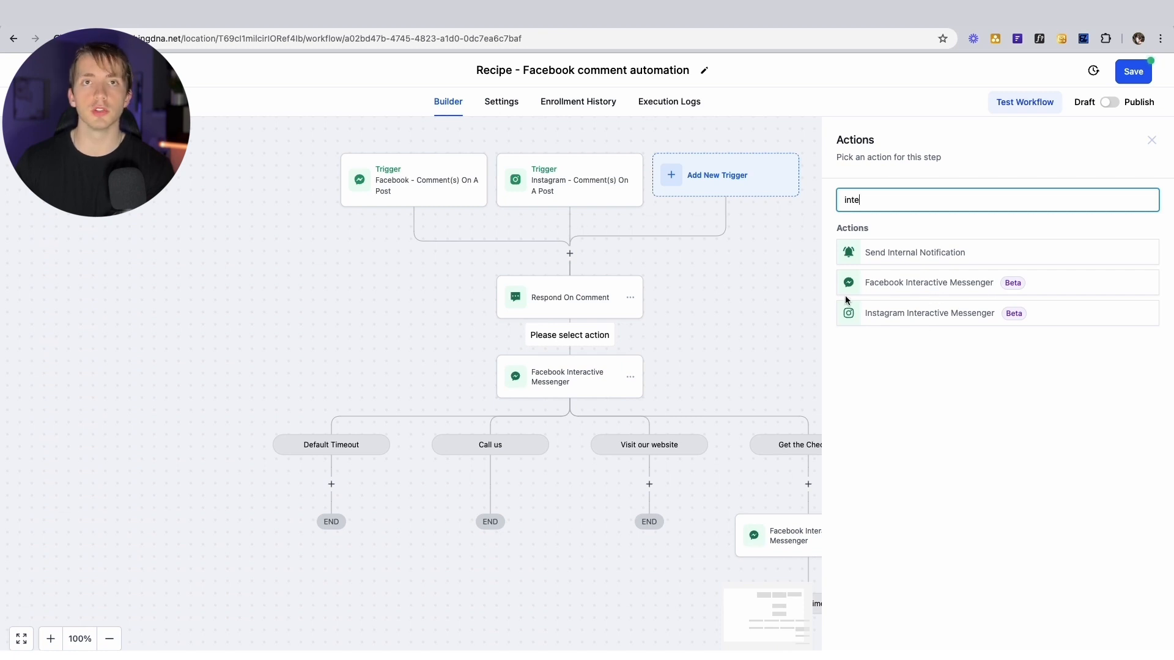
{"action": "left_click", "coordinate": [929, 283]}
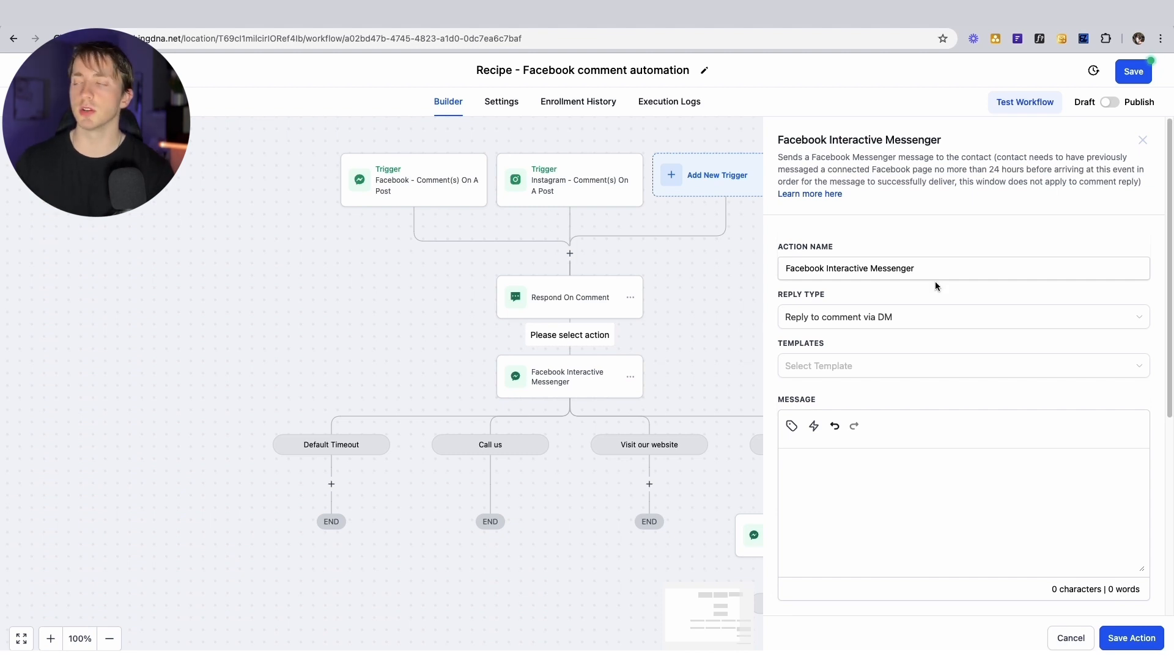
Keep Reply to comment via DM and paste 'Hey {{contact.name}}!' as the message
{"action": "left_click_drag", "start_coordinate": [778, 294], "coordinate": [841, 296]}
{"action": "left_click", "coordinate": [842, 296]}
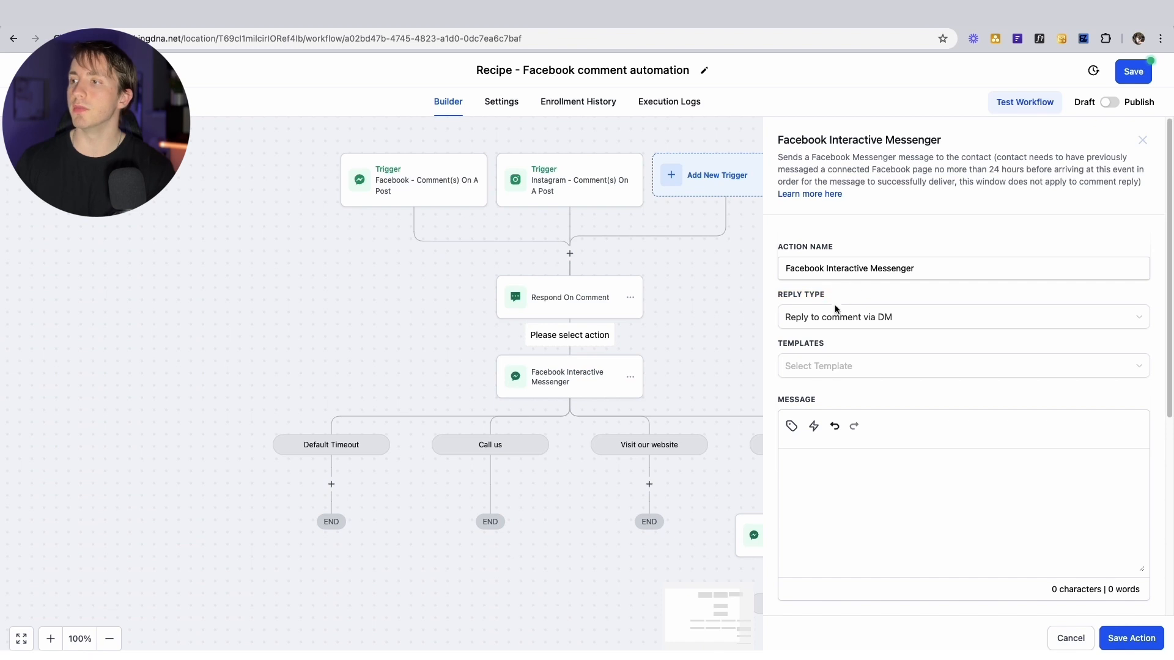
{"action": "left_click", "coordinate": [845, 323]}
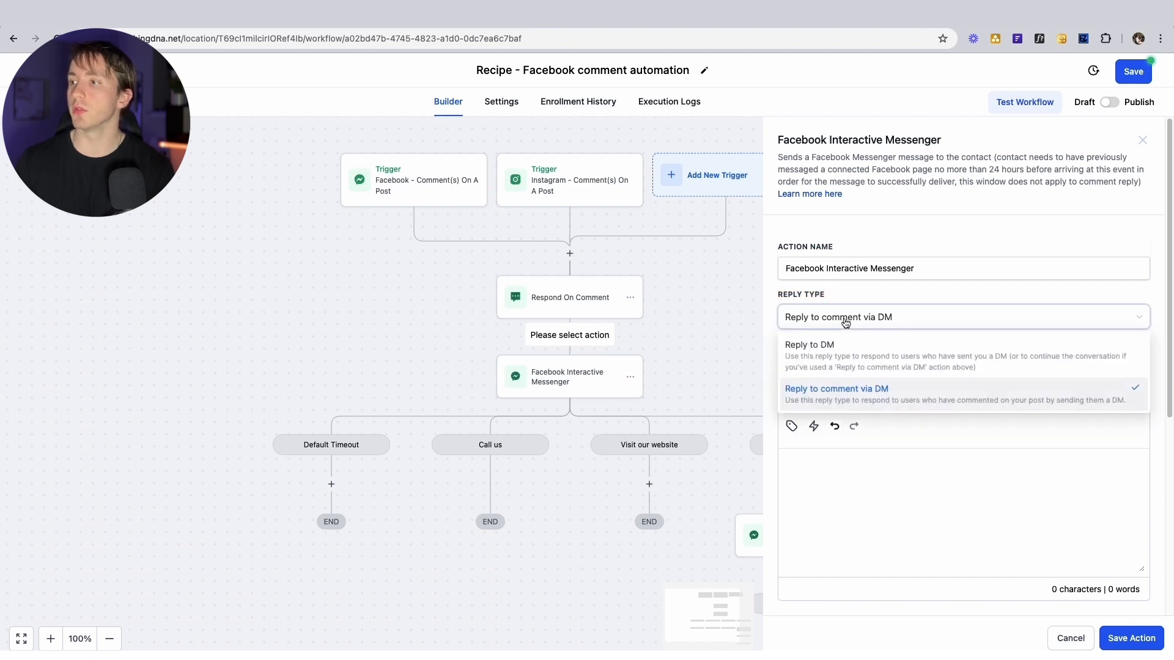
{"action": "left_click", "coordinate": [891, 362]}
{"action": "left_click", "coordinate": [844, 316]}
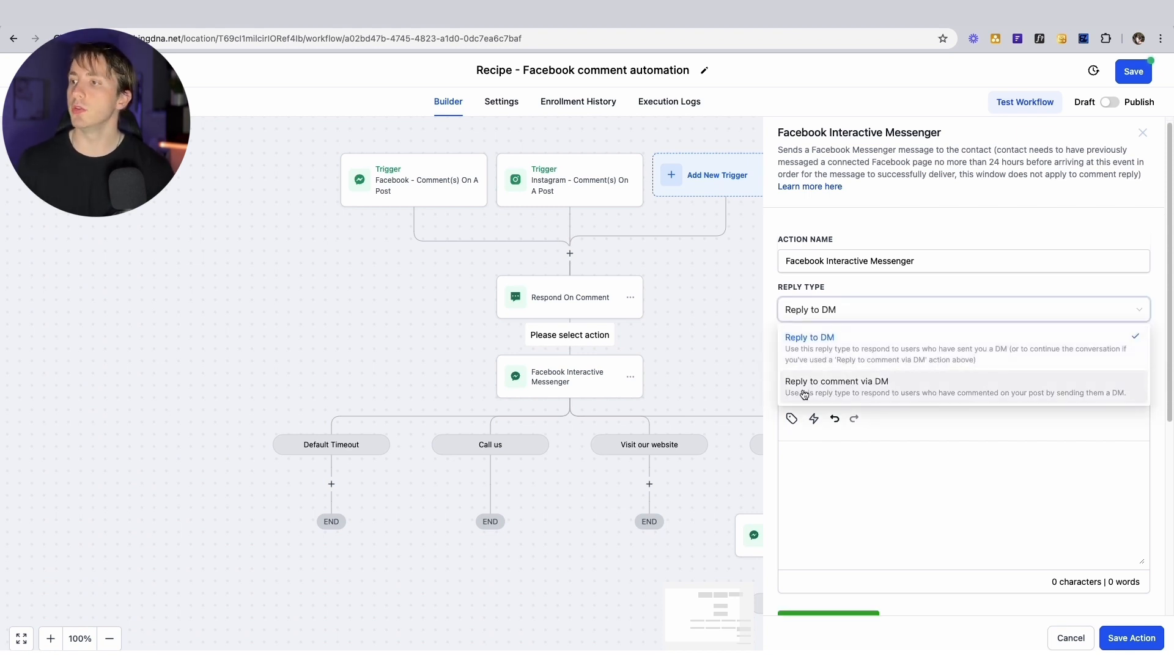
{"action": "left_click", "coordinate": [924, 396]}
{"action": "scroll", "coordinate": [884, 338], "scroll_direction": "down", "scroll_amount": 3}
{"action": "scroll", "coordinate": [884, 337], "scroll_direction": "up", "scroll_amount": 2}
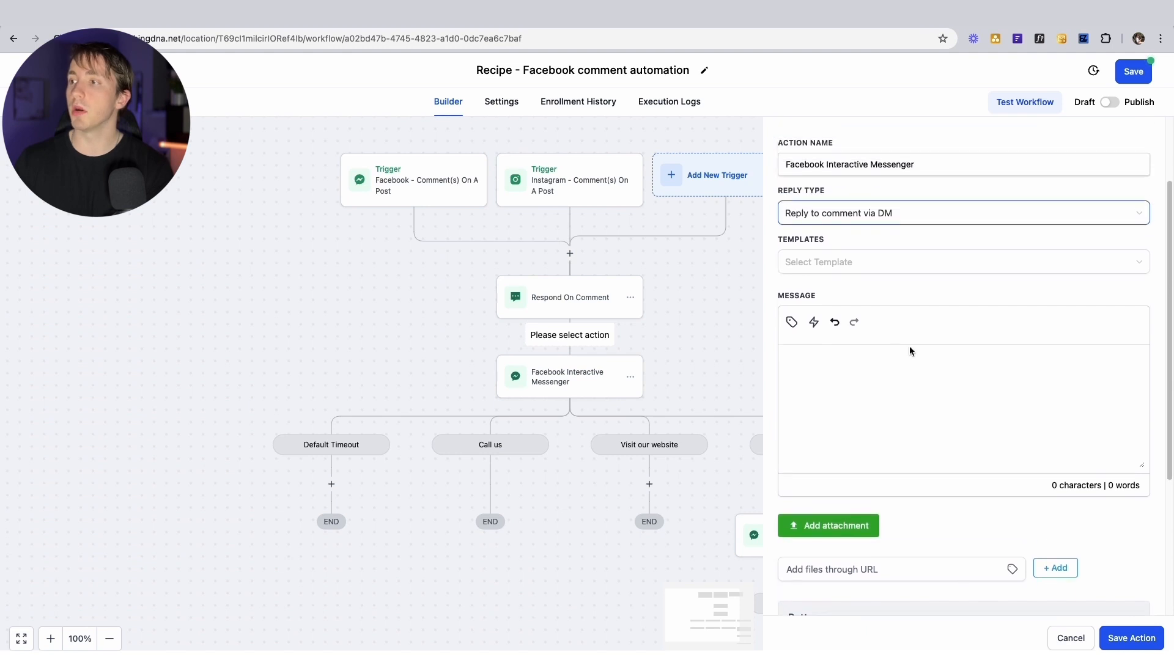
{"action": "left_click", "coordinate": [879, 370]}
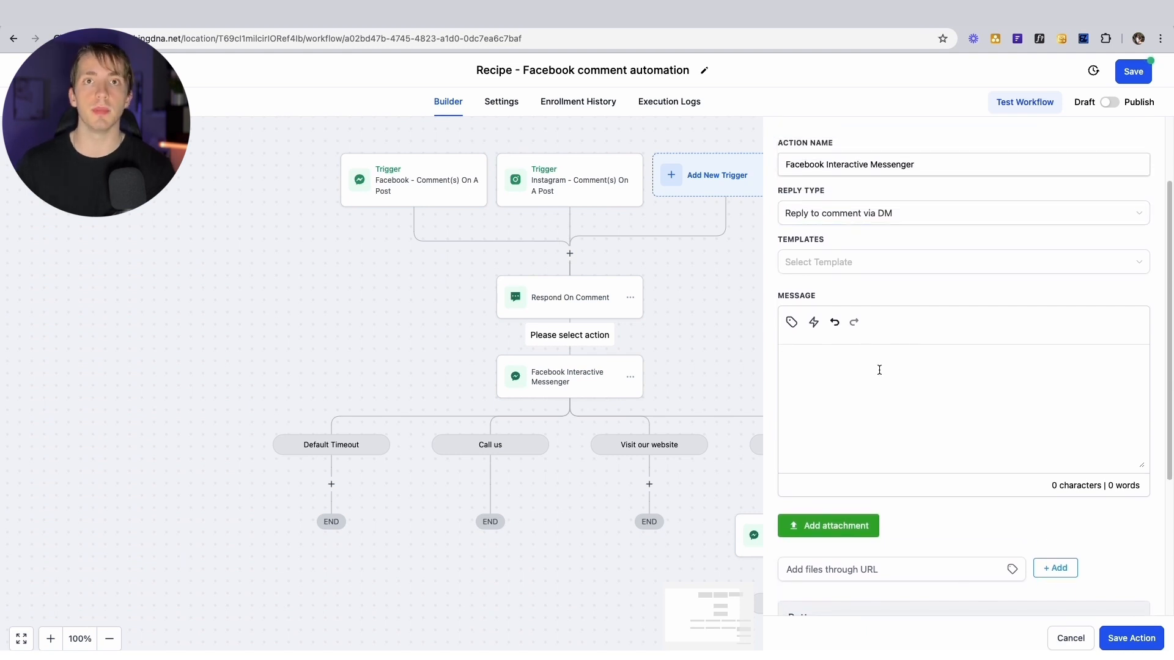
{"action": "type", "text": "Hey {{contact.name}}!"}
{"action": "scroll", "coordinate": [953, 376], "scroll_direction": "down", "scroll_amount": 5}
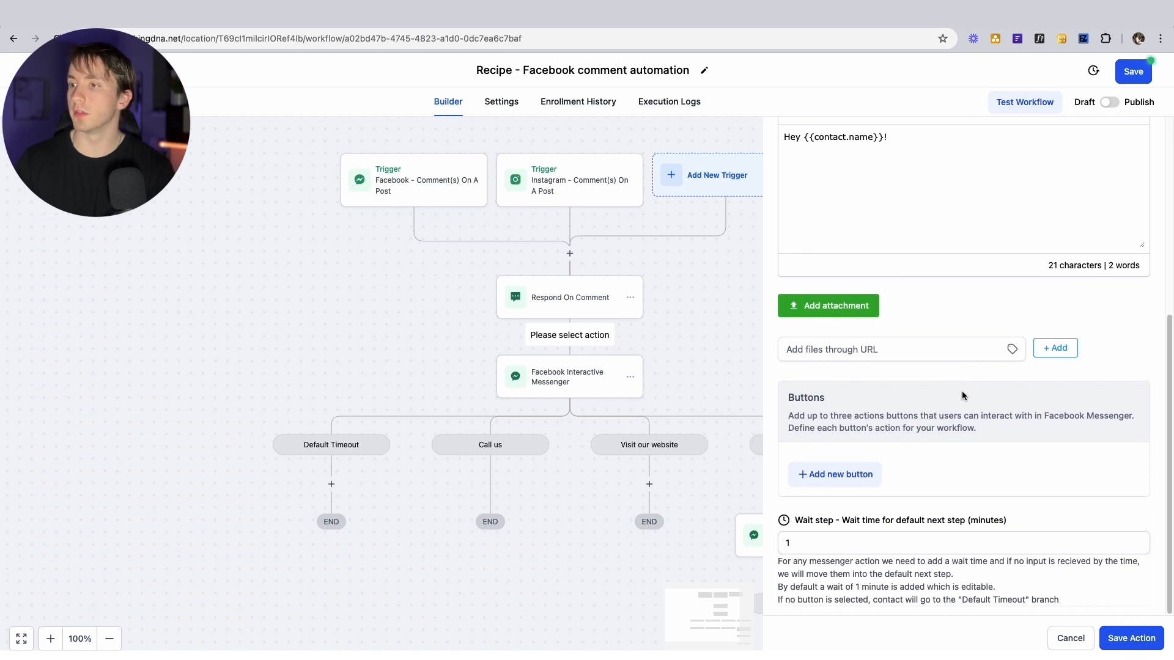
{"action": "left_click", "coordinate": [838, 474]}
{"action": "left_click", "coordinate": [855, 465]}
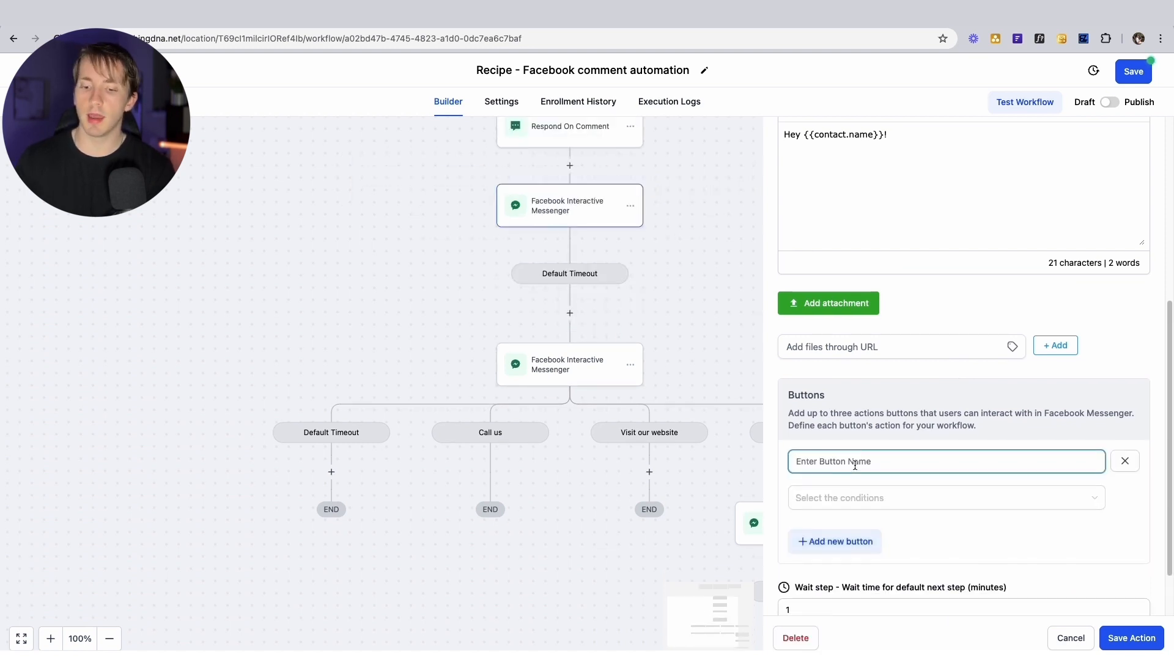
{"action": "type", "text": "Title"}
{"action": "left_click", "coordinate": [838, 499]}
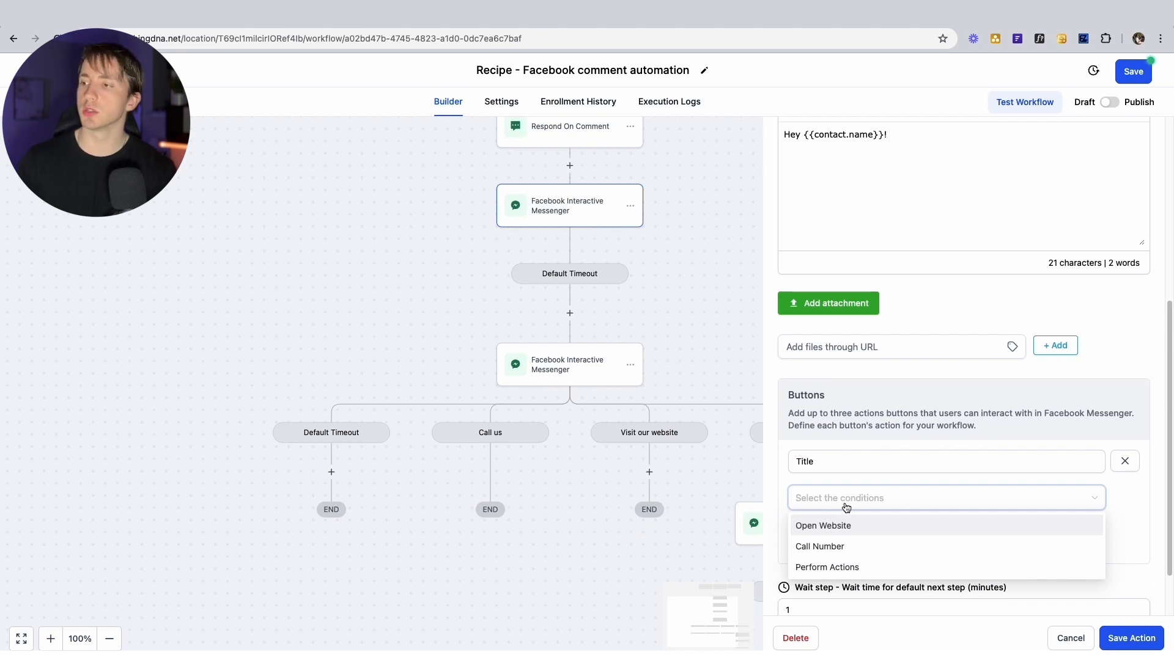
{"action": "left_click", "coordinate": [825, 526]}
{"action": "left_click", "coordinate": [872, 537]}
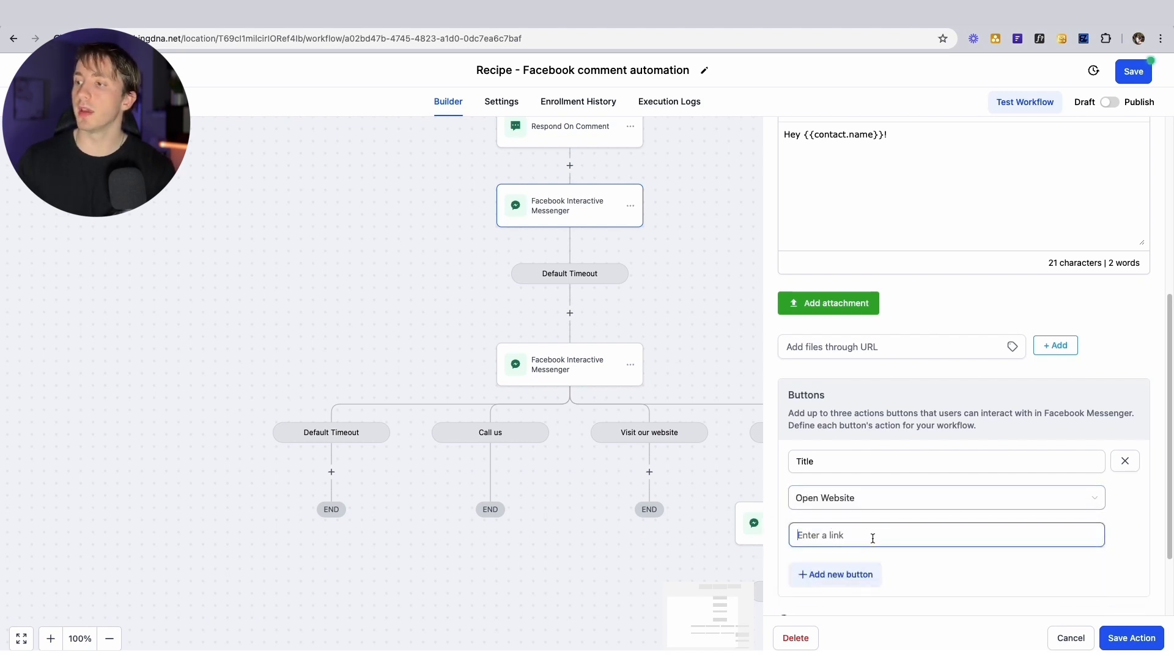
{"action": "type", "text": "www.ggo"}
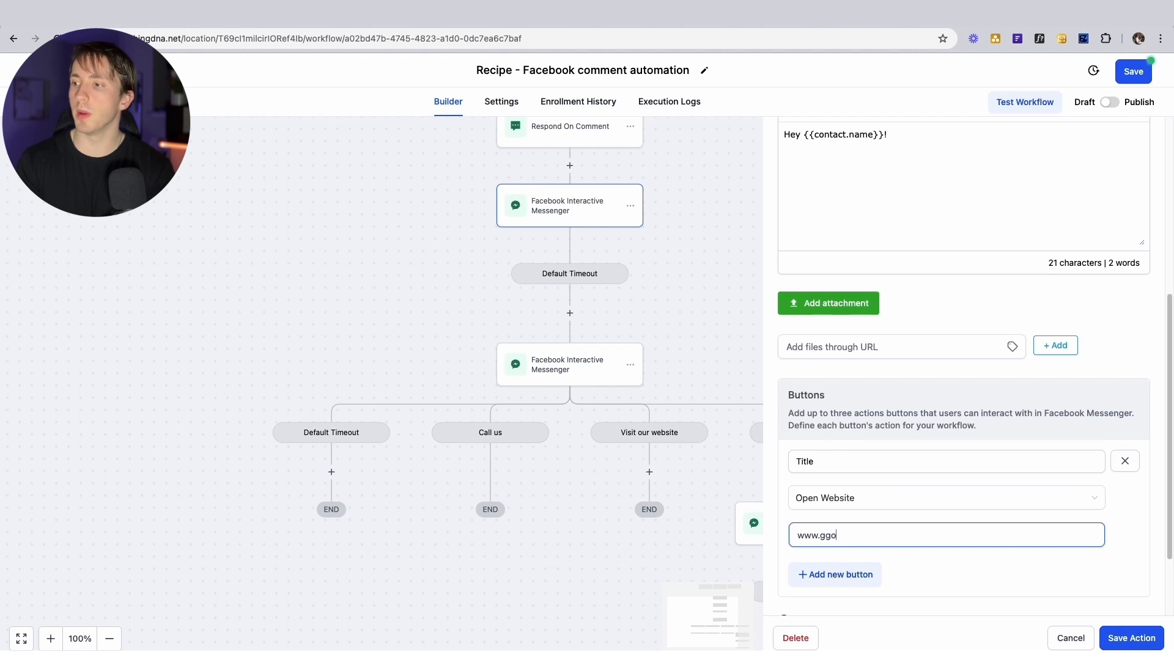
{"action": "type", "text": "oogle.com"}
{"action": "scroll", "coordinate": [889, 515], "scroll_direction": "down", "scroll_amount": 1}
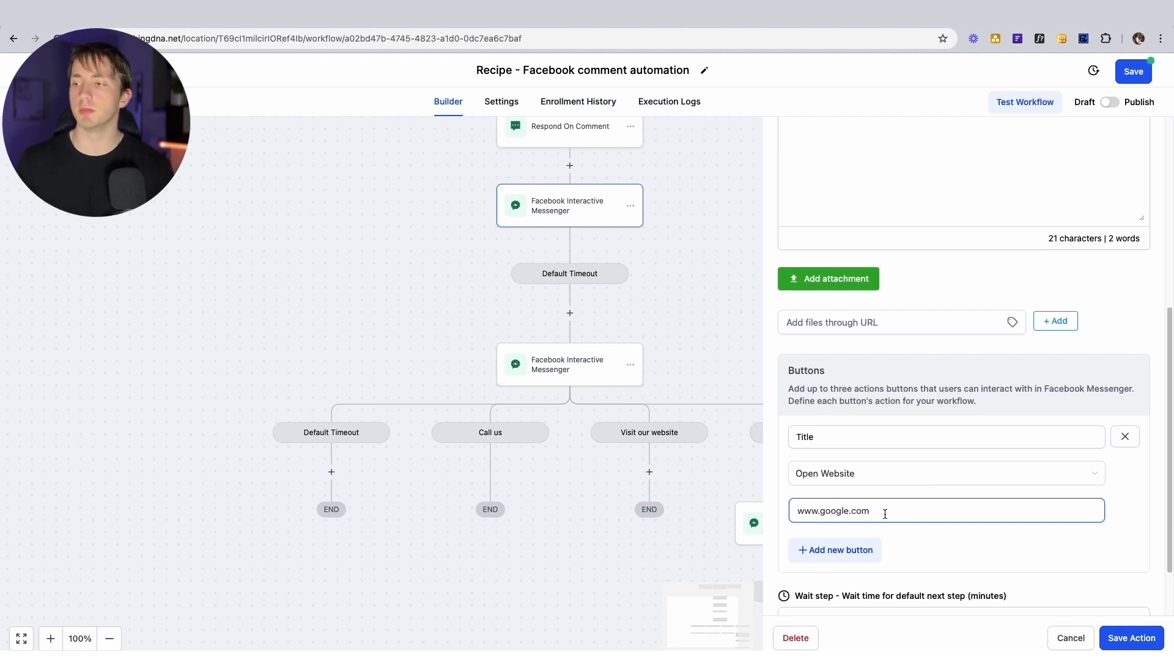
{"action": "scroll", "coordinate": [879, 514], "scroll_direction": "down", "scroll_amount": 1}
Add a second Call Number button with a US phone number
{"action": "left_click", "coordinate": [856, 529]}
{"action": "type", "text": "Title"}
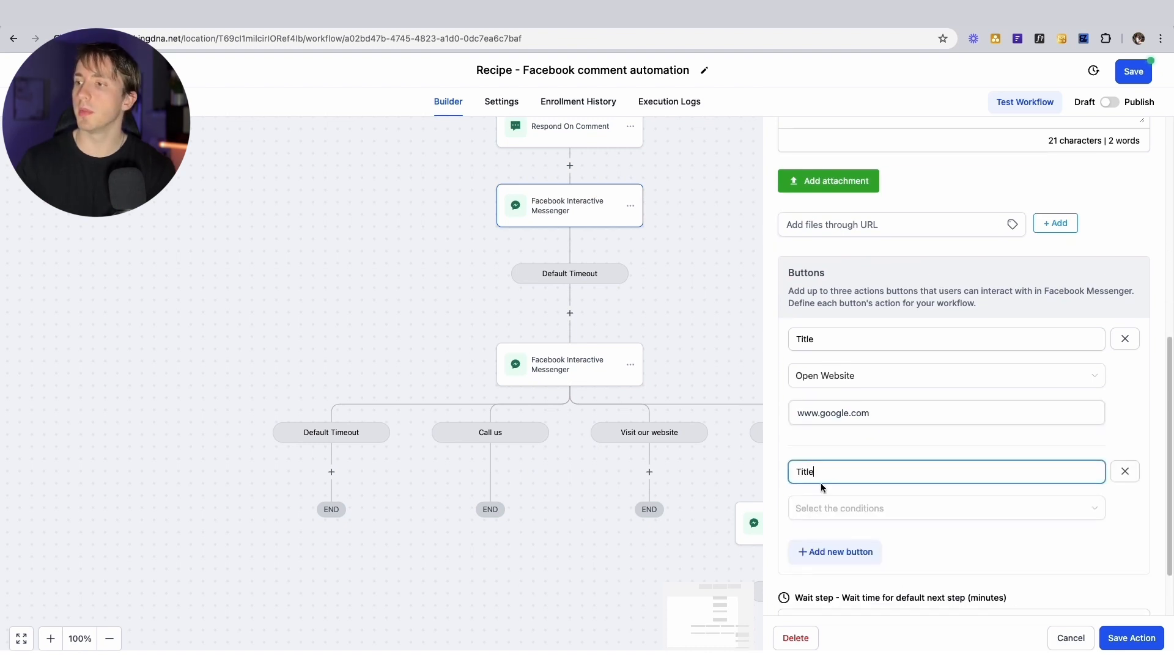
{"action": "left_click", "coordinate": [825, 508]}
{"action": "left_click", "coordinate": [833, 550]}
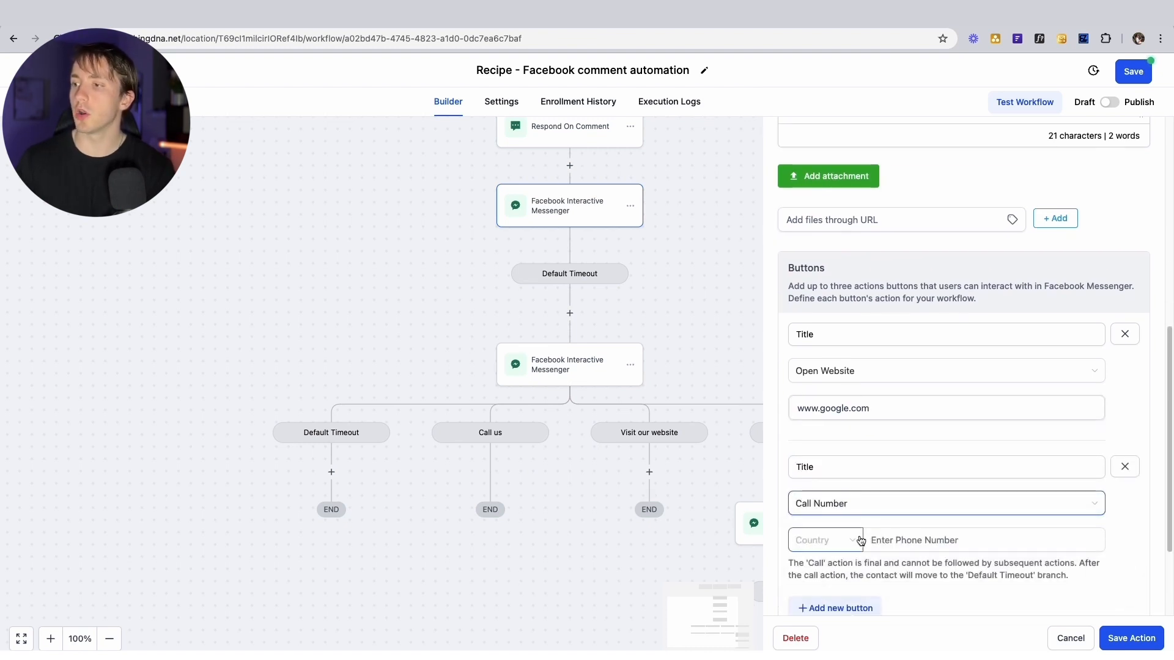
{"action": "left_click", "coordinate": [921, 539]}
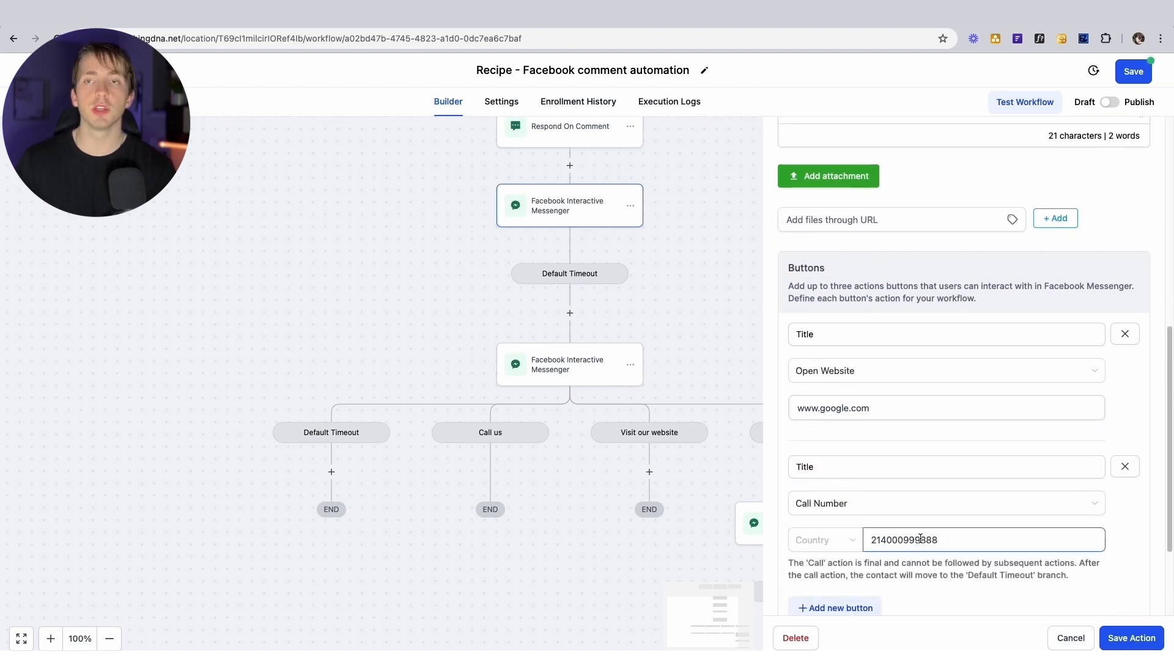
{"action": "left_click", "coordinate": [829, 544]}
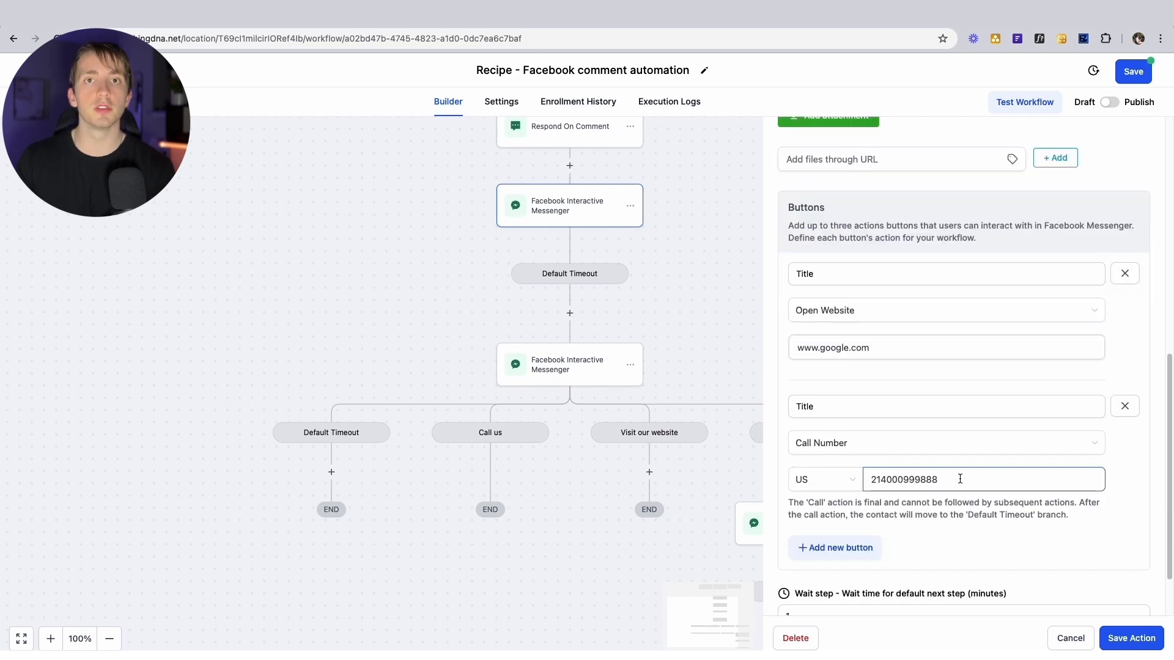
Add a third Perform Actions button titled "I've got a question..."
{"action": "left_click", "coordinate": [853, 548]}
{"action": "left_click", "coordinate": [869, 546]}
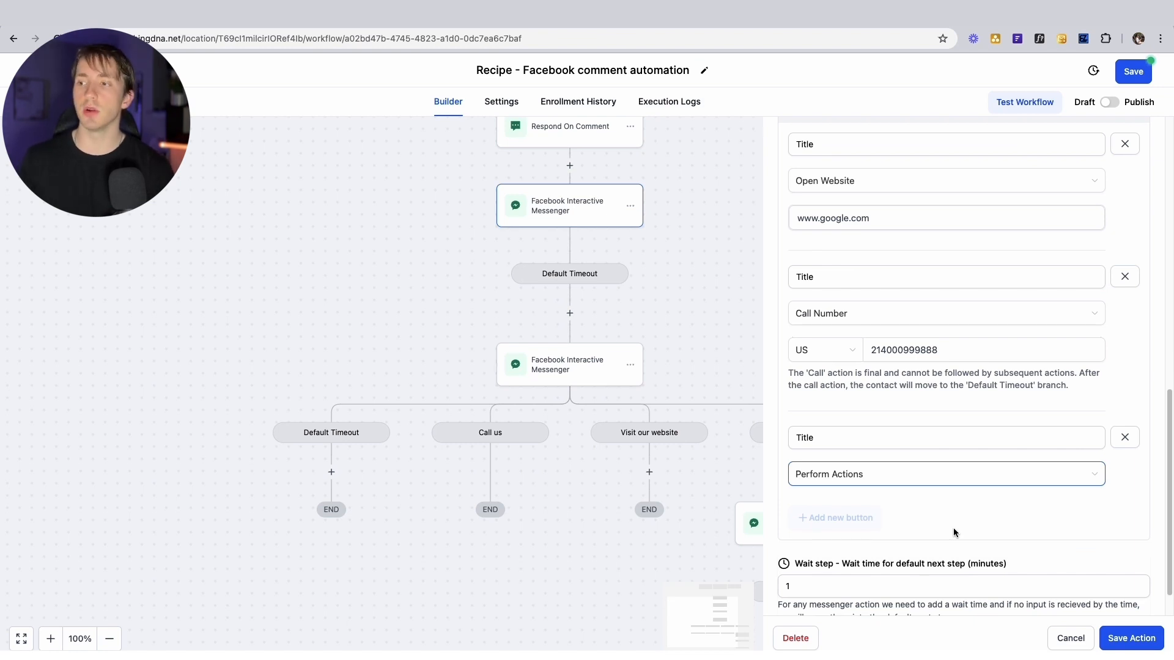
{"action": "double_click", "coordinate": [814, 439]}
{"action": "scroll", "coordinate": [826, 458], "scroll_direction": "up", "scroll_amount": 2}
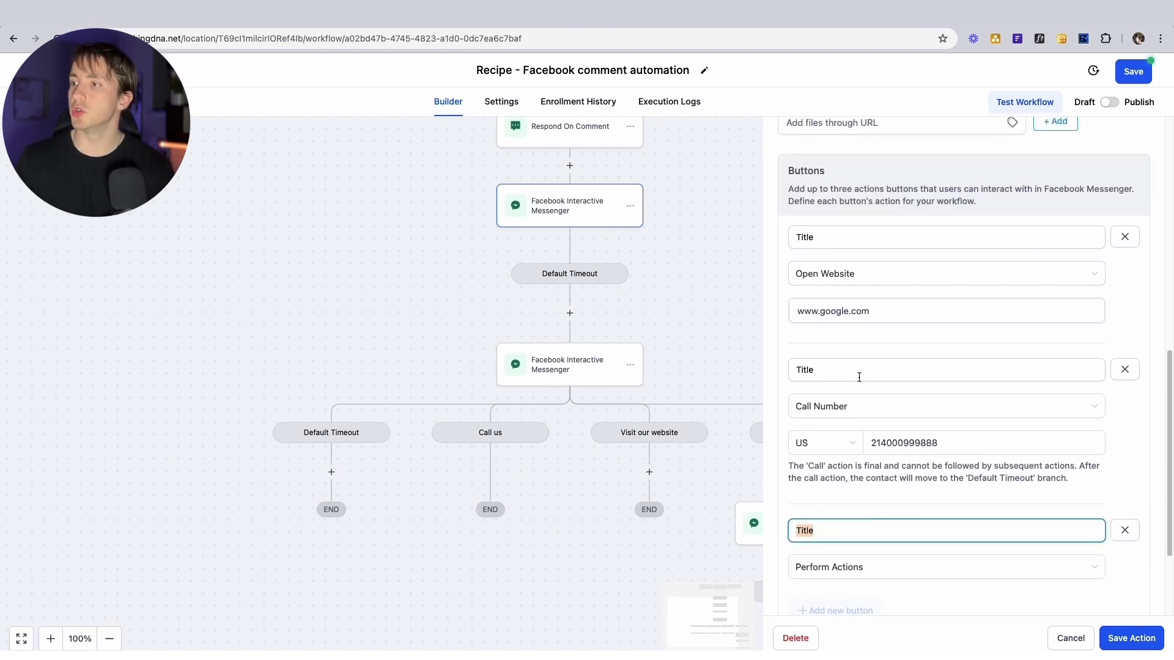
{"action": "scroll", "coordinate": [859, 377], "scroll_direction": "down", "scroll_amount": 2}
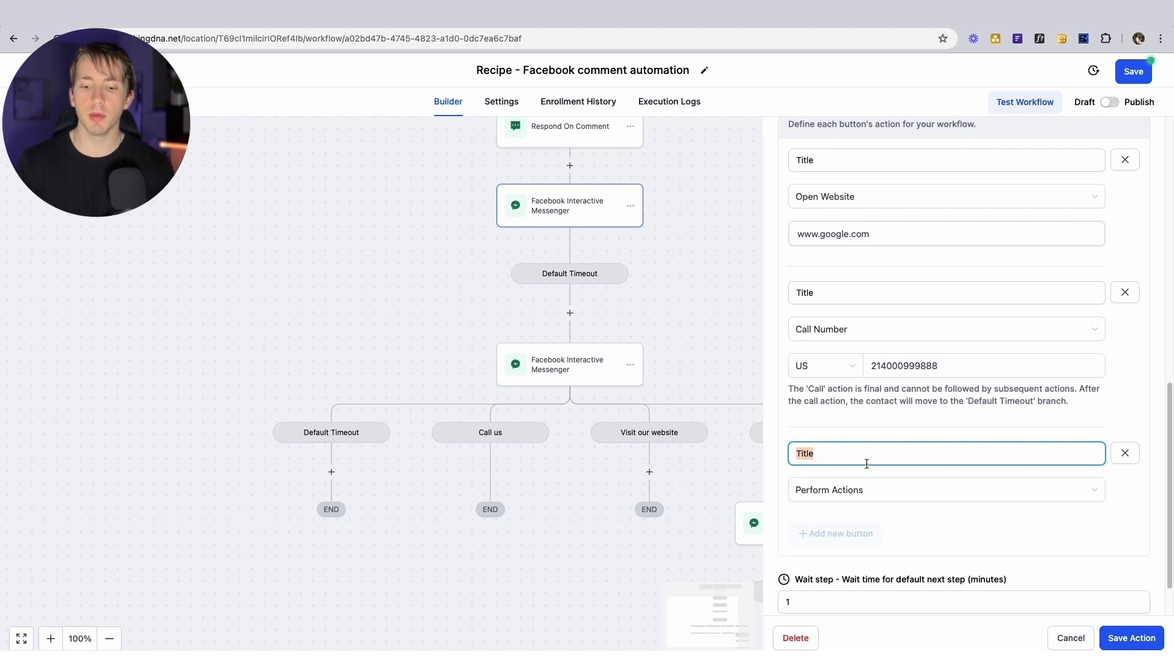
{"action": "type", "text": "I've got a question..."}
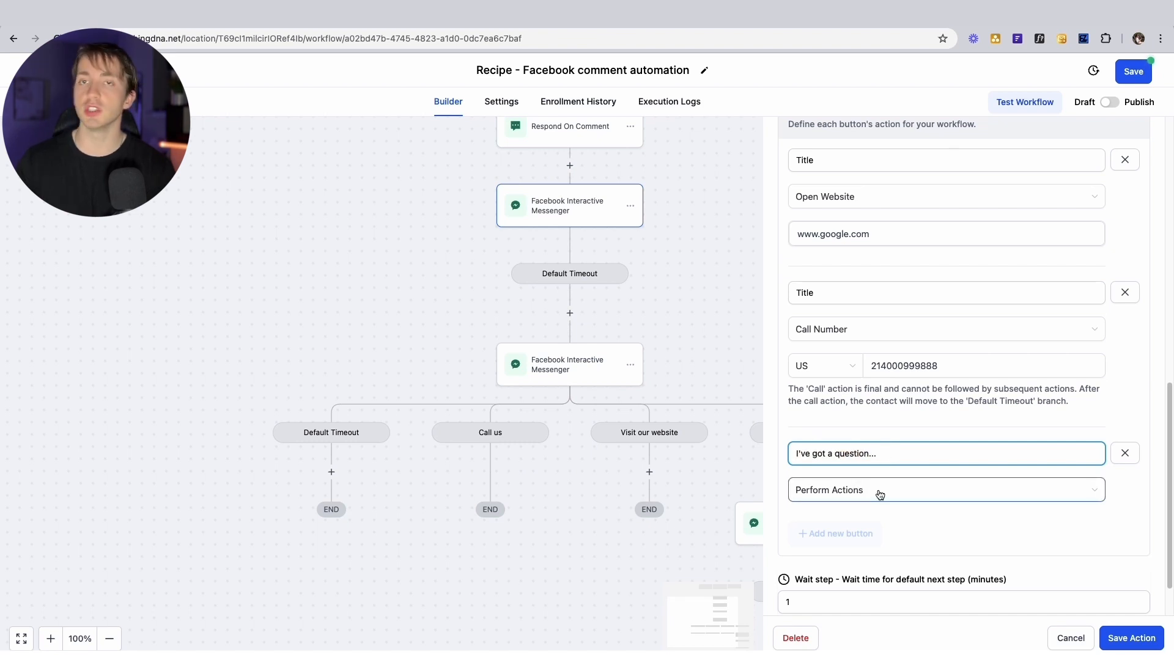
{"action": "scroll", "coordinate": [879, 494], "scroll_direction": "down", "scroll_amount": 1}
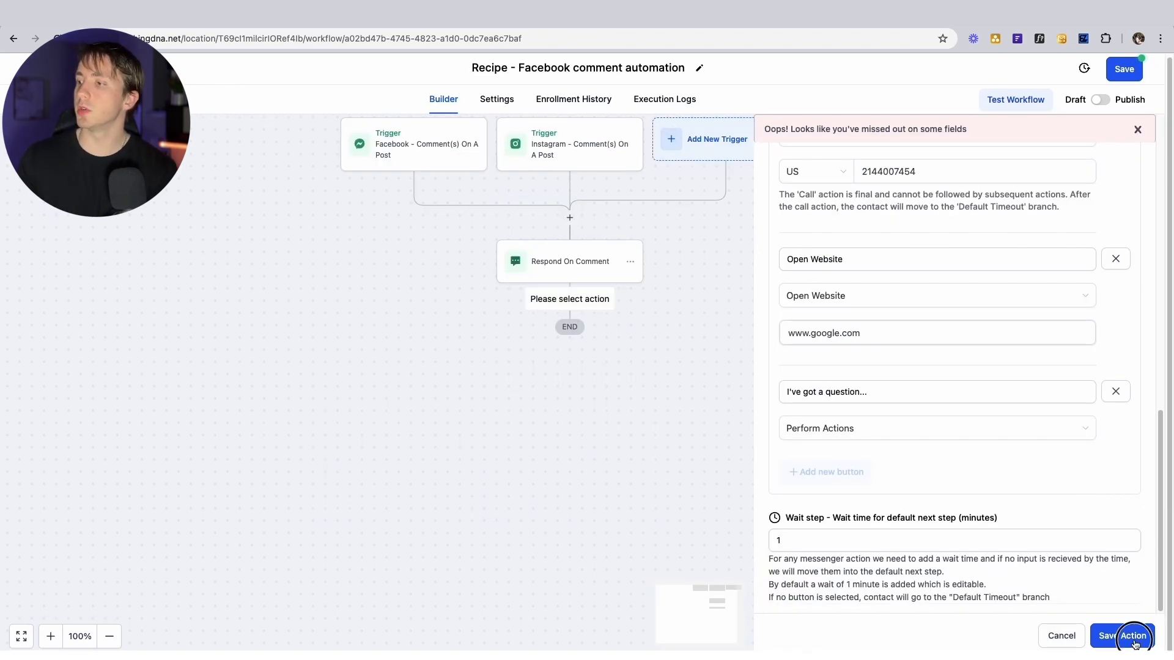
Save the interactive messenger step and nudge the Instagram "DEMO" Comment → DM workflow canvas
{"action": "left_click", "coordinate": [1131, 637]}
{"action": "left_click_drag", "start_coordinate": [693, 373], "coordinate": [703, 380]}
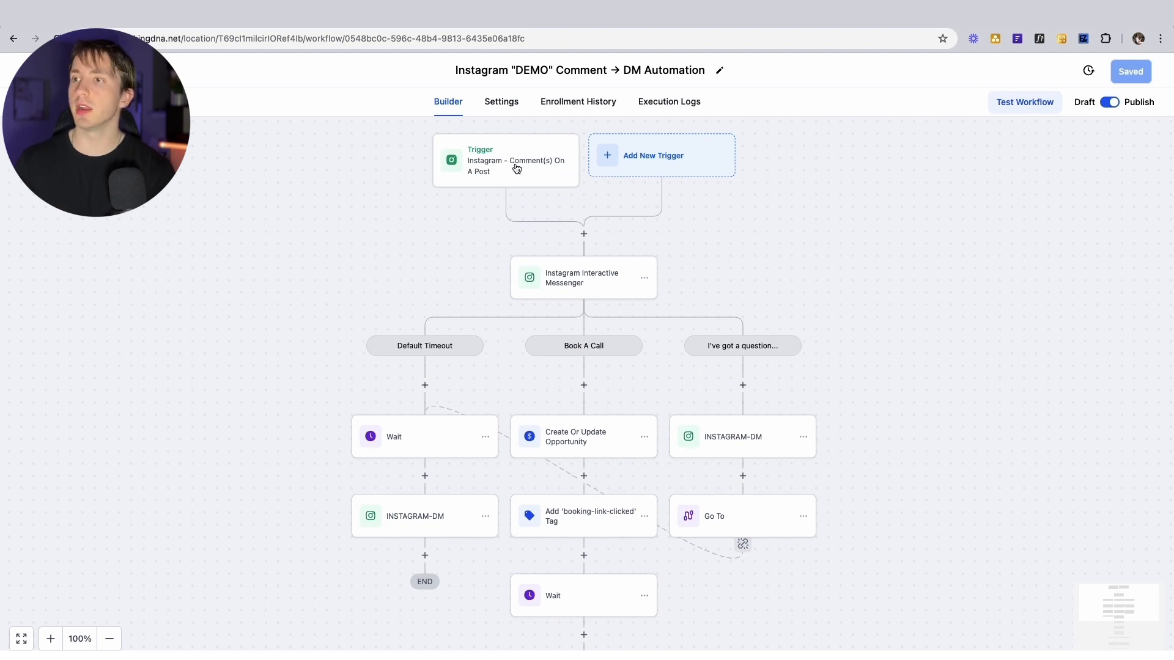
{"action": "left_click", "coordinate": [509, 169]}
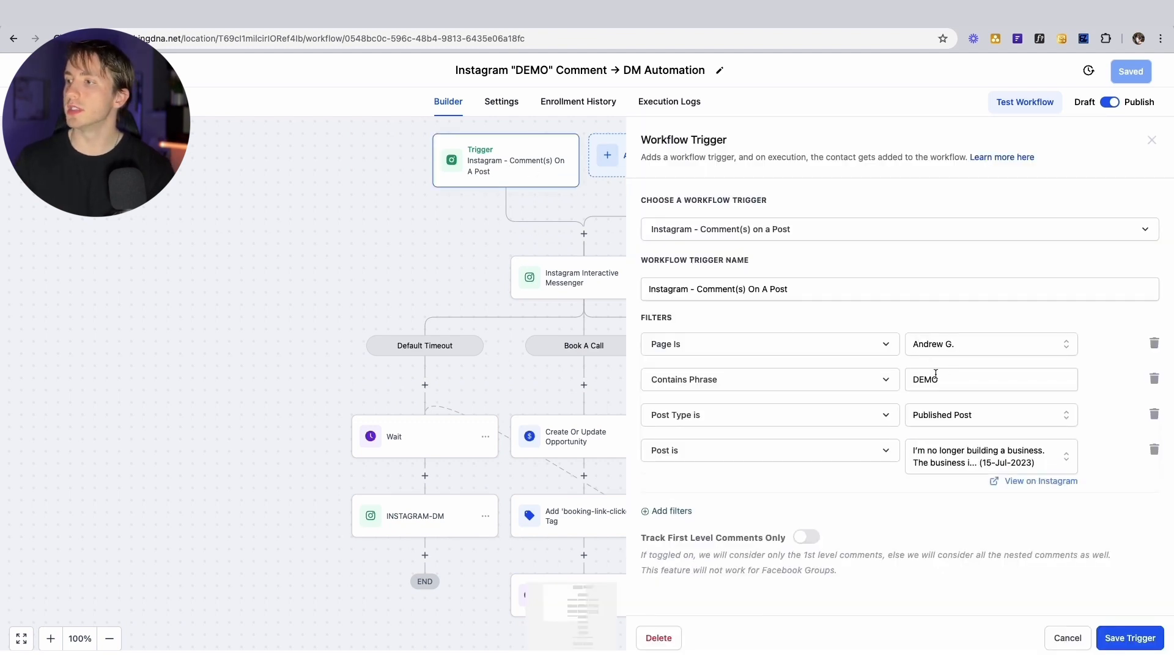
{"action": "double_click", "coordinate": [915, 382]}
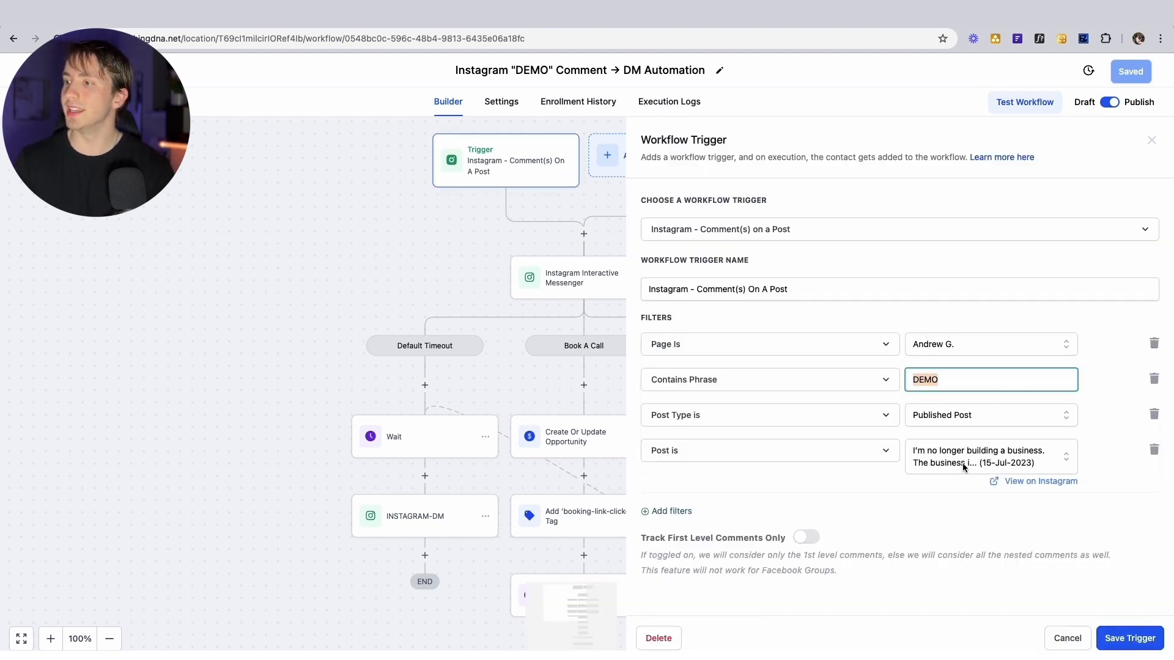
{"action": "left_click", "coordinate": [918, 501]}
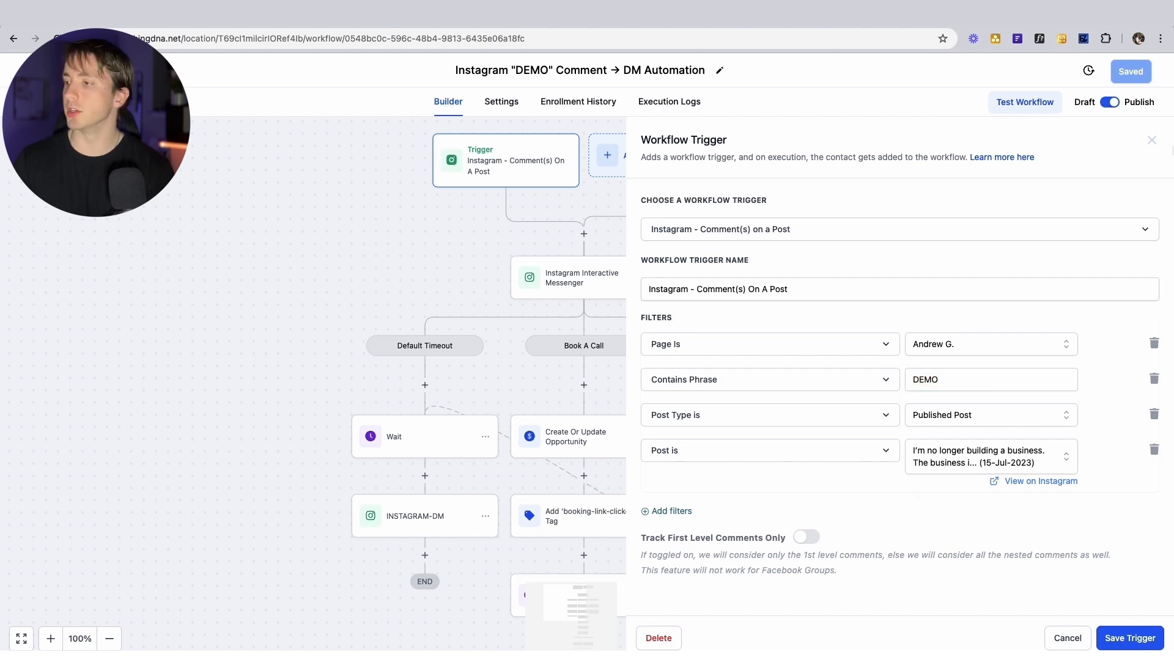
{"action": "left_click", "coordinate": [1131, 638]}
{"action": "left_click", "coordinate": [587, 278]}
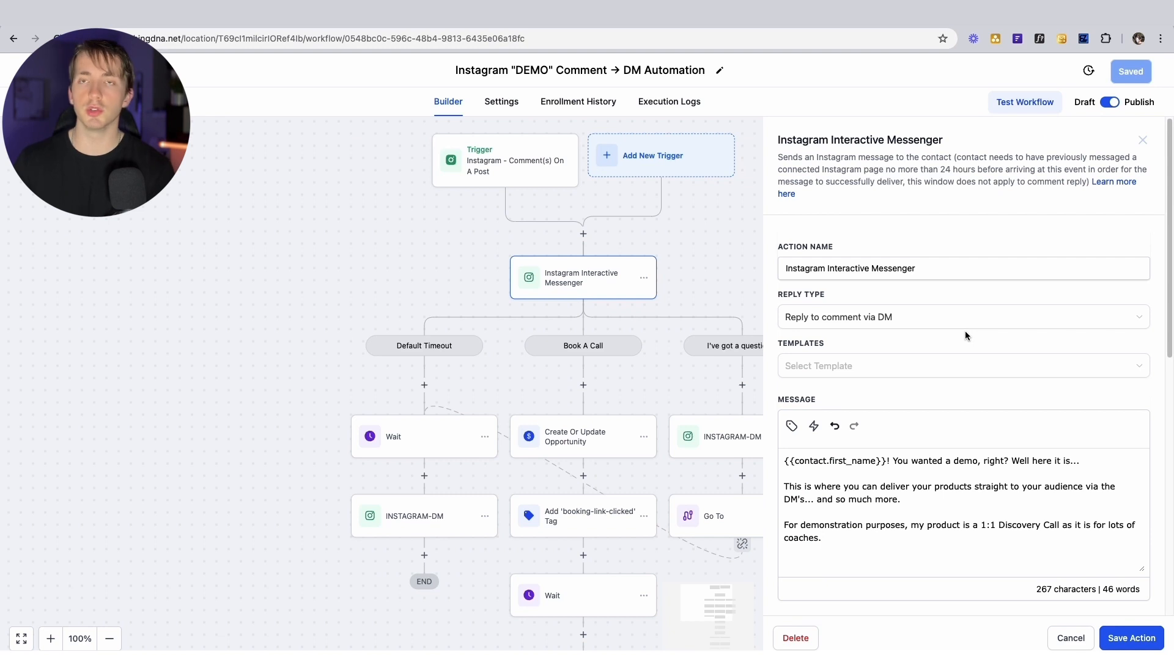
{"action": "scroll", "coordinate": [963, 330], "scroll_direction": "down", "scroll_amount": 3}
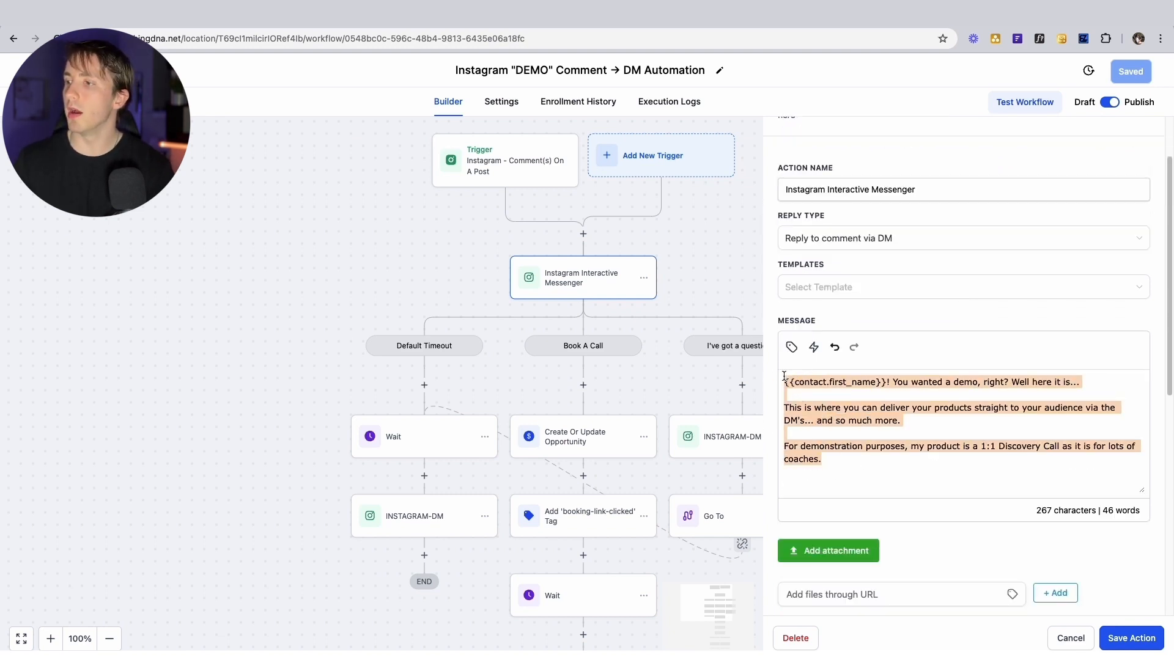
{"action": "scroll", "coordinate": [810, 398], "scroll_direction": "down", "scroll_amount": 5}
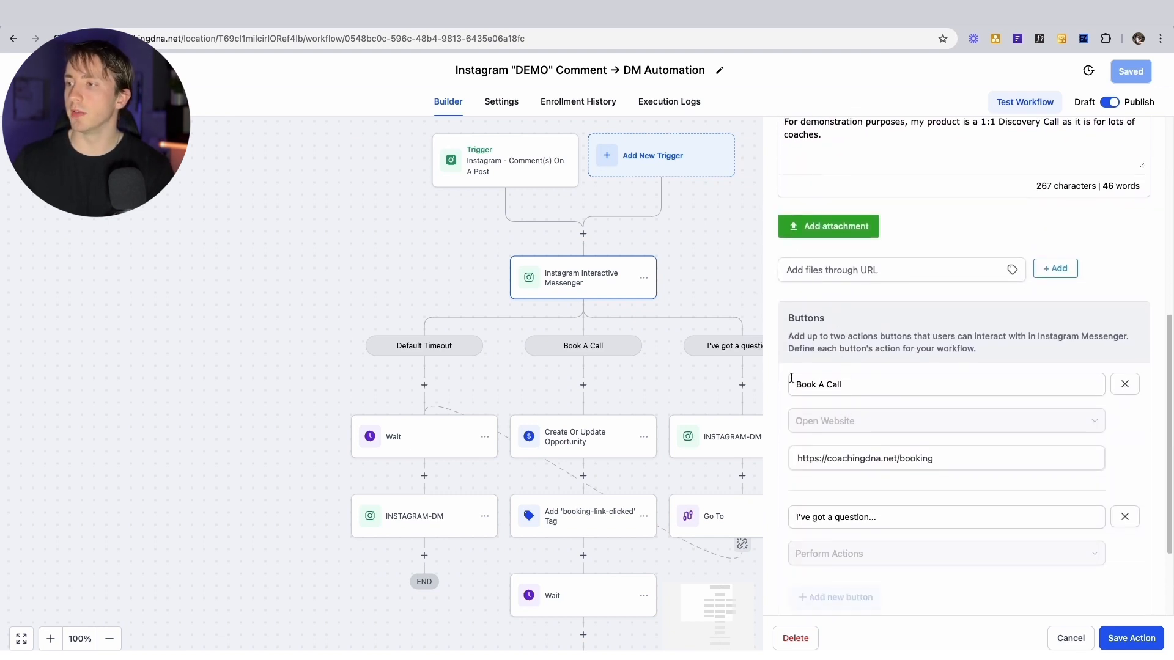
{"action": "left_click", "coordinate": [841, 384]}
{"action": "left_click", "coordinate": [886, 459]}
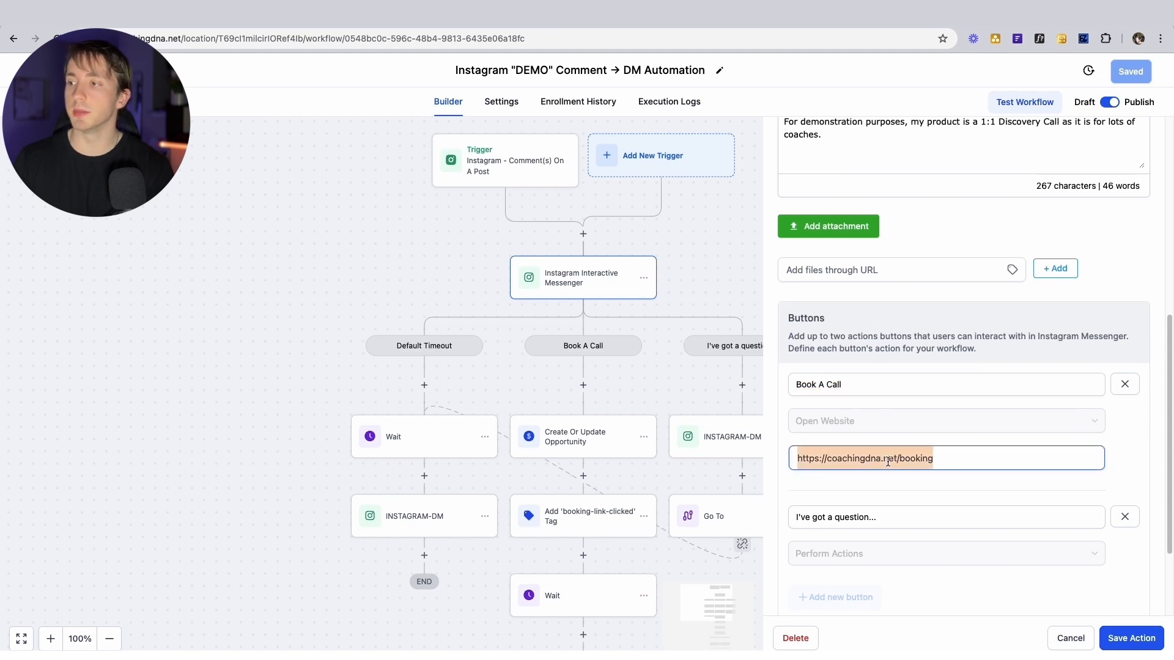
{"action": "scroll", "coordinate": [879, 459], "scroll_direction": "down", "scroll_amount": 2}
{"action": "left_click", "coordinate": [826, 439]}
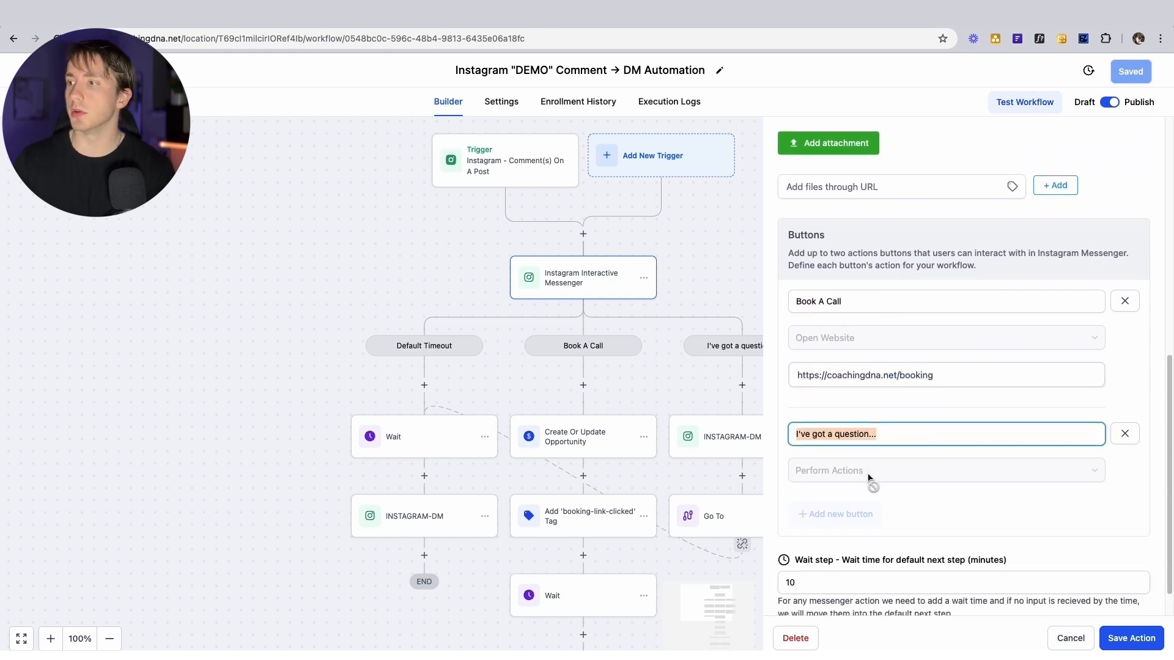
{"action": "scroll", "coordinate": [868, 478], "scroll_direction": "down", "scroll_amount": 1}
{"action": "left_click", "coordinate": [782, 542]}
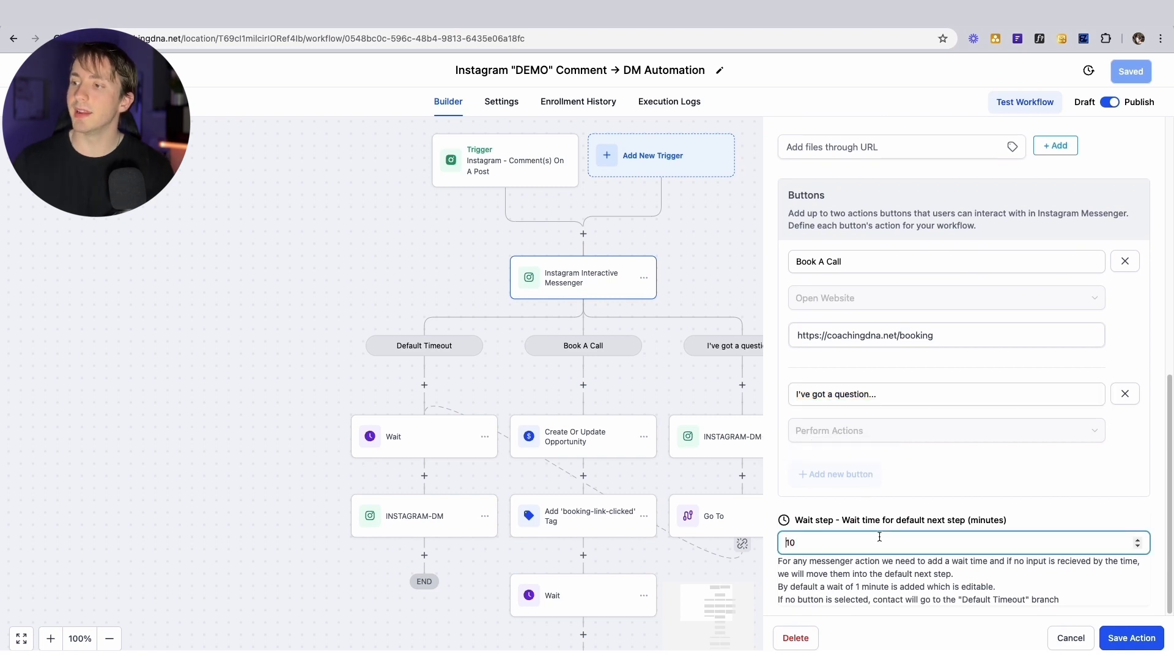
{"action": "scroll", "coordinate": [869, 535], "scroll_direction": "up", "scroll_amount": 10}
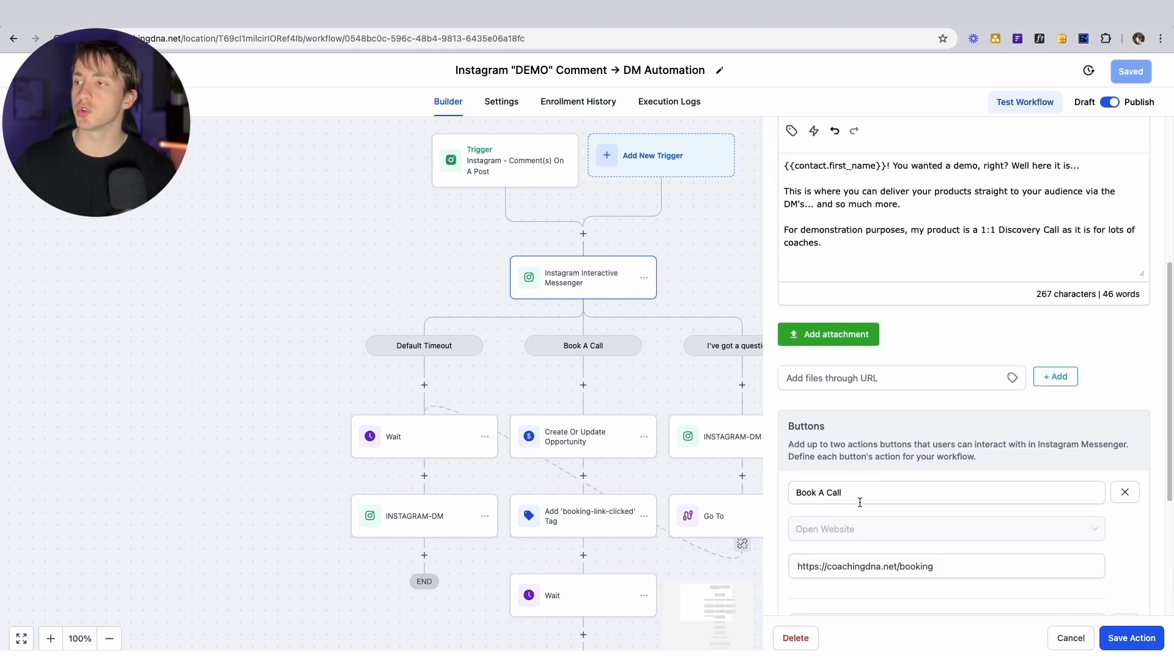
{"action": "left_click", "coordinate": [1142, 140]}
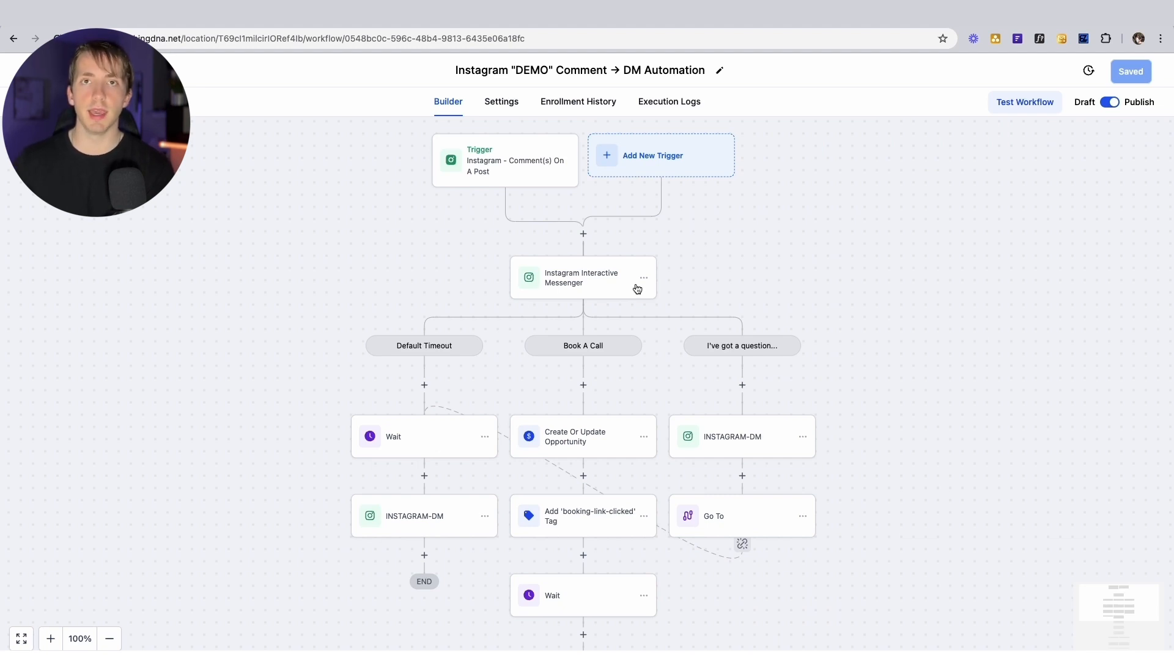
{"action": "scroll", "coordinate": [452, 471], "scroll_direction": "down", "scroll_amount": 2}
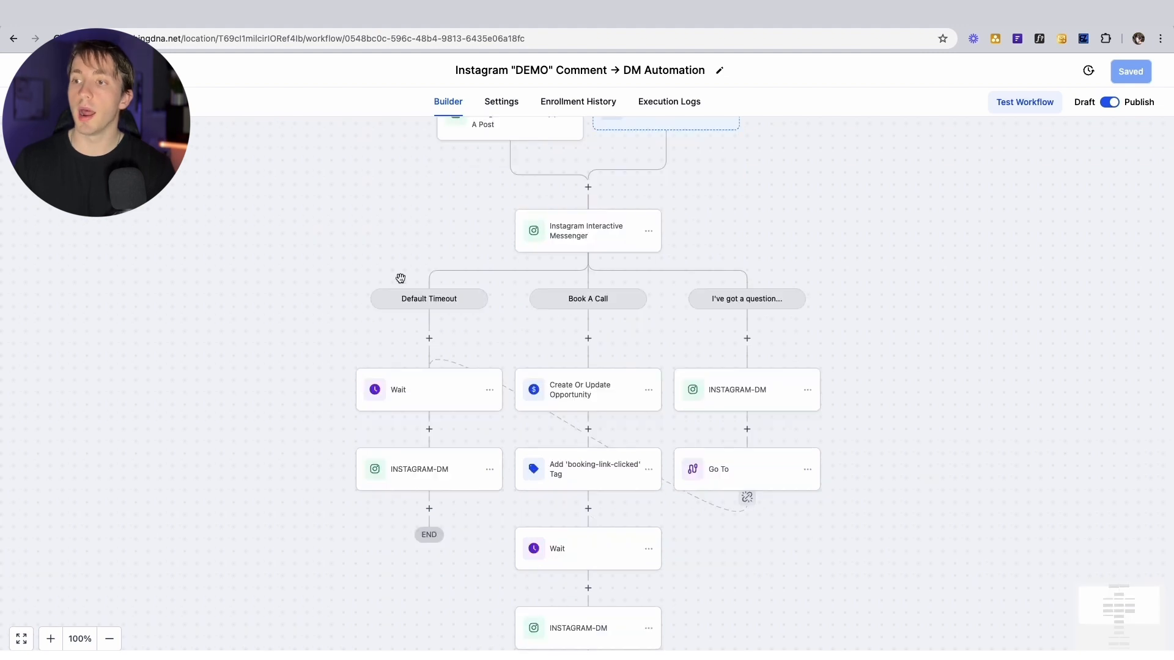
{"action": "left_click", "coordinate": [417, 401]}
{"action": "left_click", "coordinate": [1154, 143]}
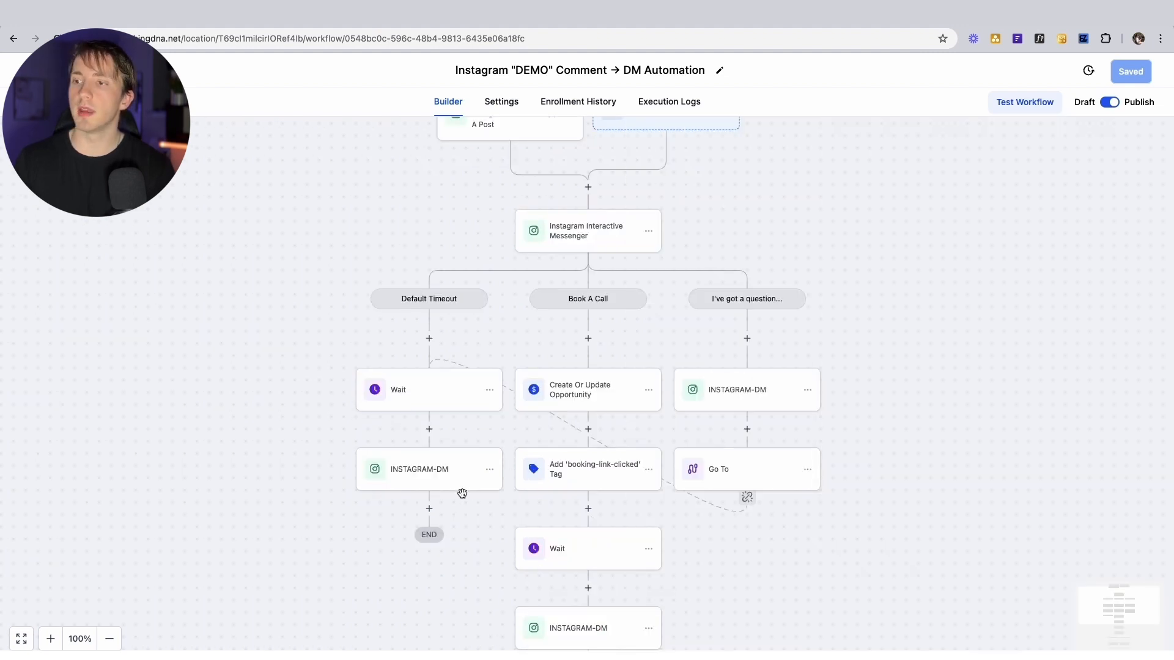
{"action": "left_click", "coordinate": [427, 488]}
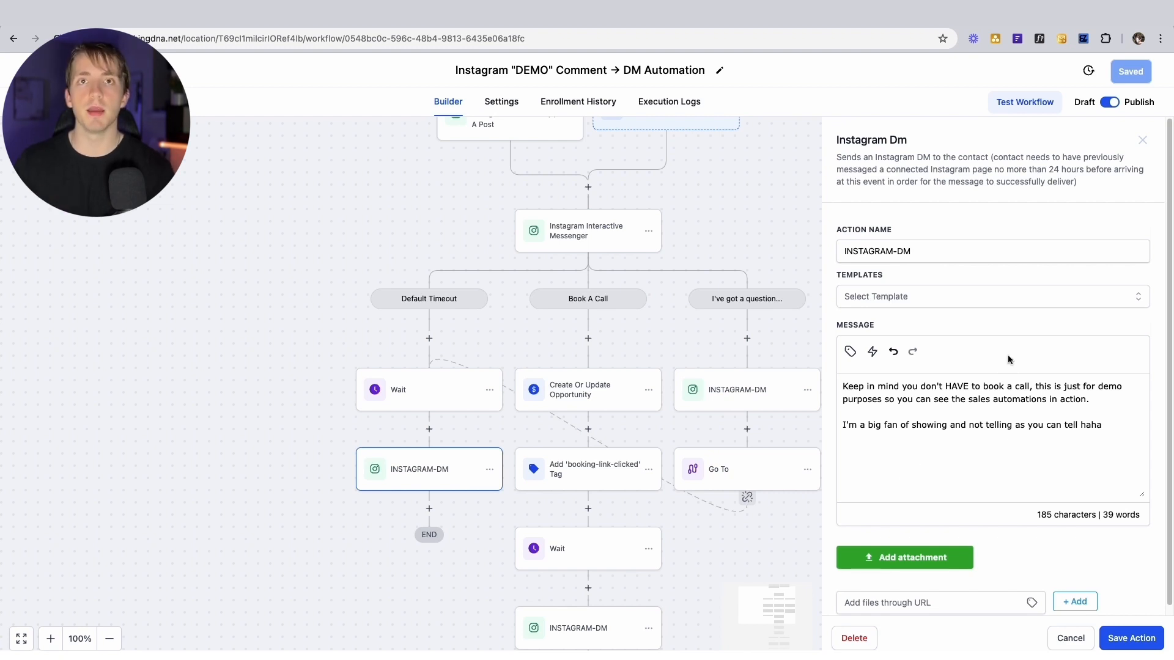
{"action": "left_click", "coordinate": [1141, 140]}
{"action": "left_click", "coordinate": [560, 376]}
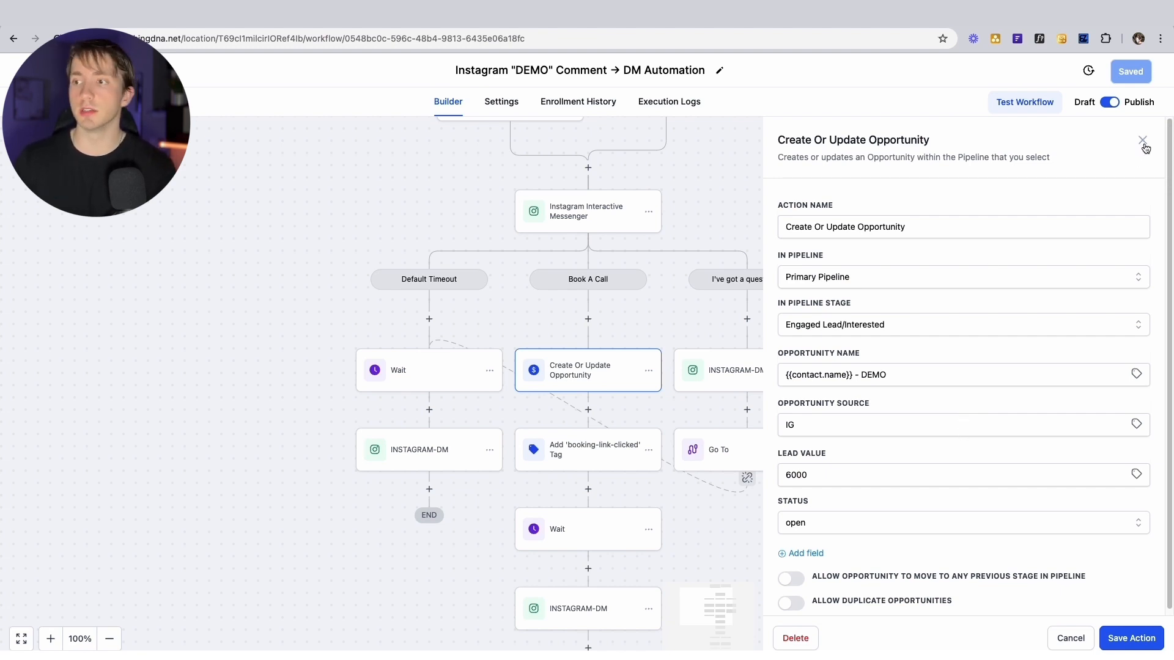
{"action": "scroll", "coordinate": [605, 428], "scroll_direction": "down", "scroll_amount": 2}
{"action": "left_click", "coordinate": [579, 389]}
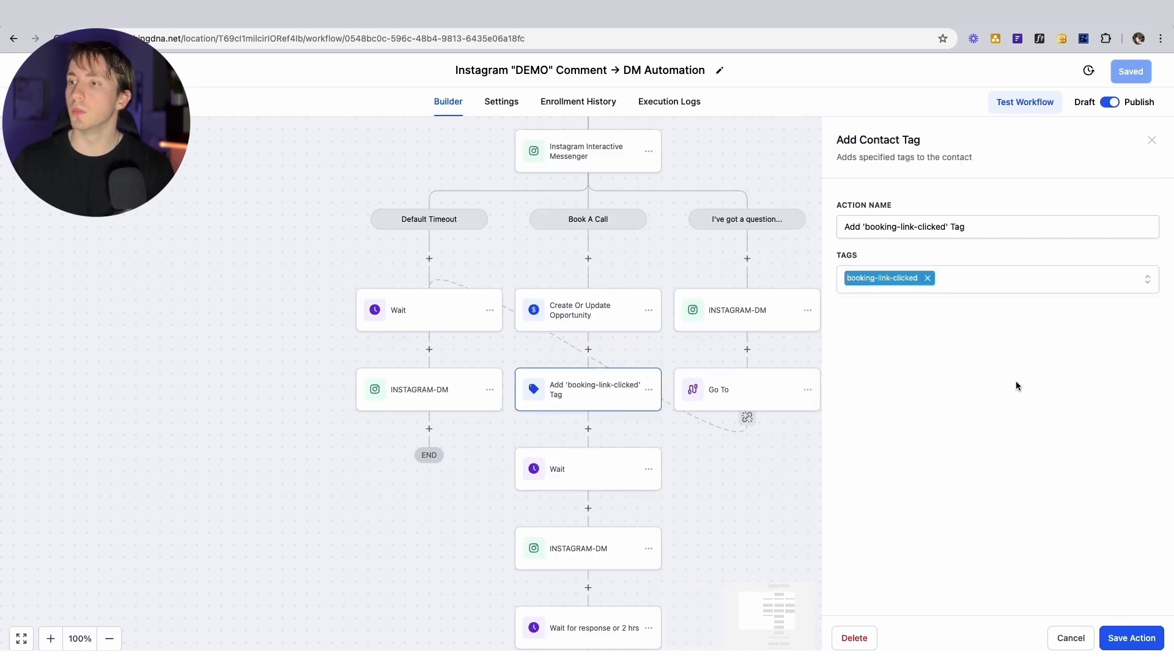
{"action": "left_click", "coordinate": [550, 469]}
{"action": "scroll", "coordinate": [498, 434], "scroll_direction": "down", "scroll_amount": 4}
{"action": "left_click", "coordinate": [563, 446]}
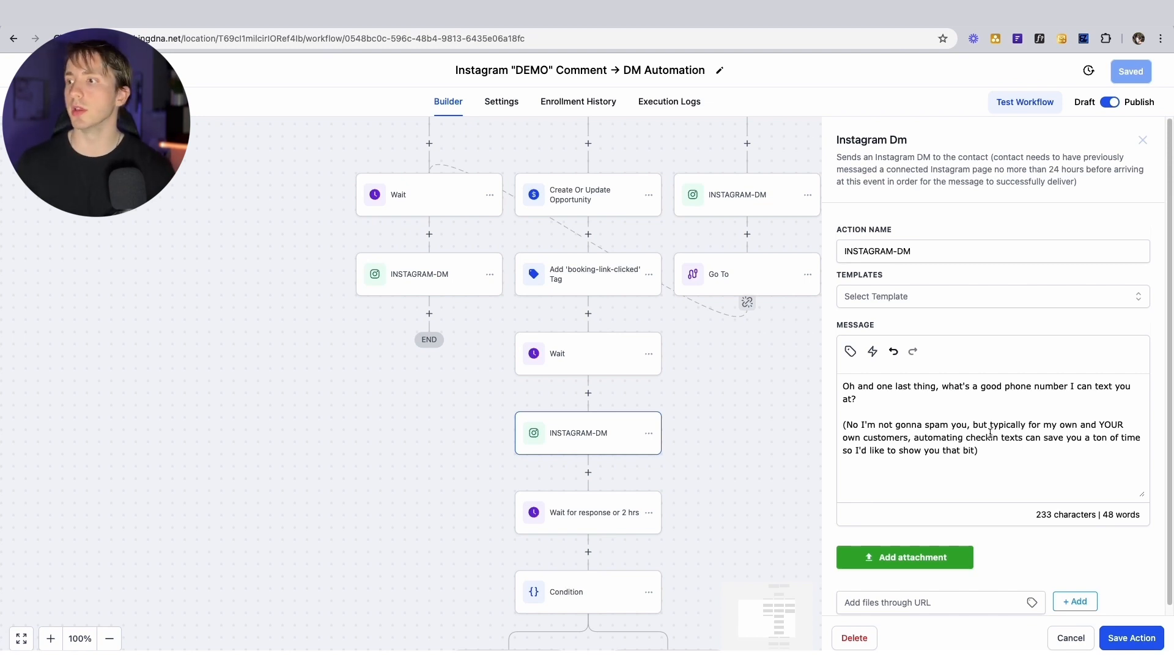
{"action": "left_click_drag", "start_coordinate": [868, 400], "coordinate": [838, 386]}
{"action": "left_click", "coordinate": [862, 392]}
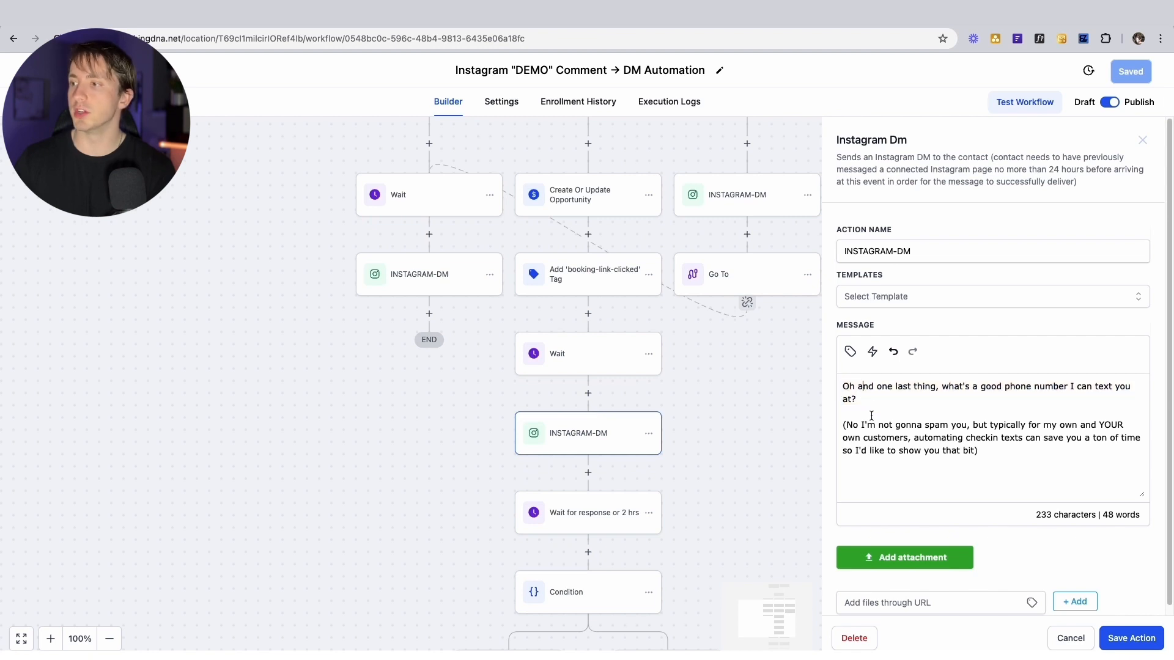
{"action": "left_click_drag", "start_coordinate": [978, 451], "coordinate": [835, 433]}
{"action": "left_click", "coordinate": [901, 434]}
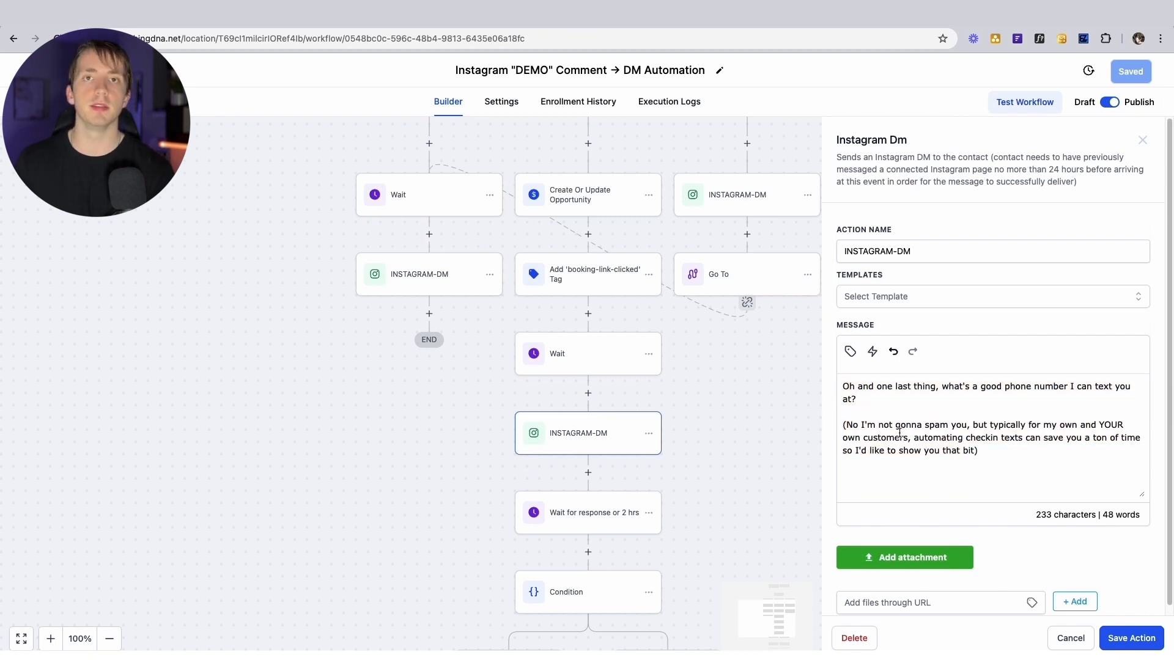
{"action": "left_click", "coordinate": [1142, 140]}
{"action": "scroll", "coordinate": [736, 286], "scroll_direction": "down", "scroll_amount": 3}
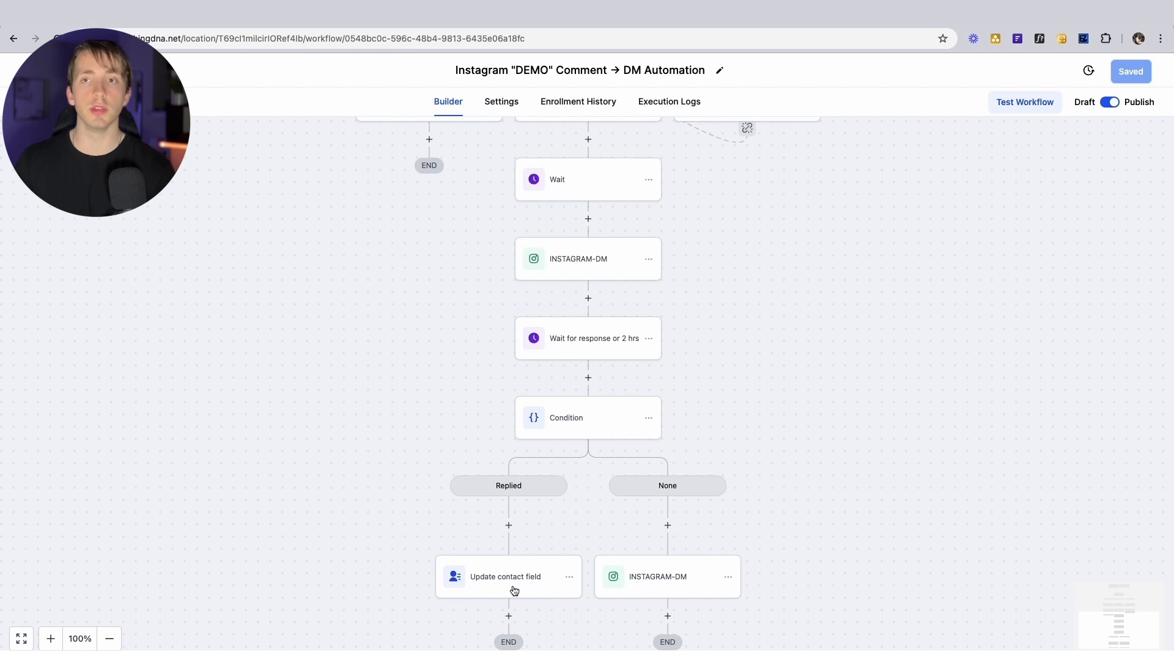
{"action": "left_click", "coordinate": [689, 575]}
{"action": "left_click", "coordinate": [920, 413]}
{"action": "left_click_drag", "start_coordinate": [921, 414], "coordinate": [838, 380]}
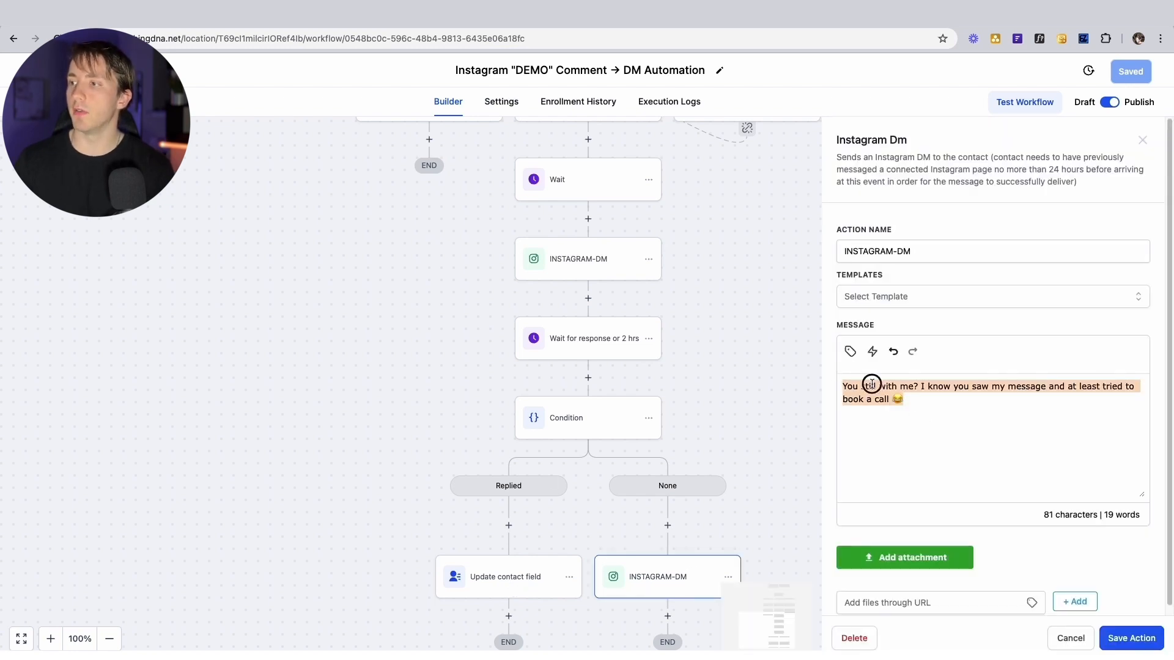
{"action": "left_click", "coordinate": [873, 384]}
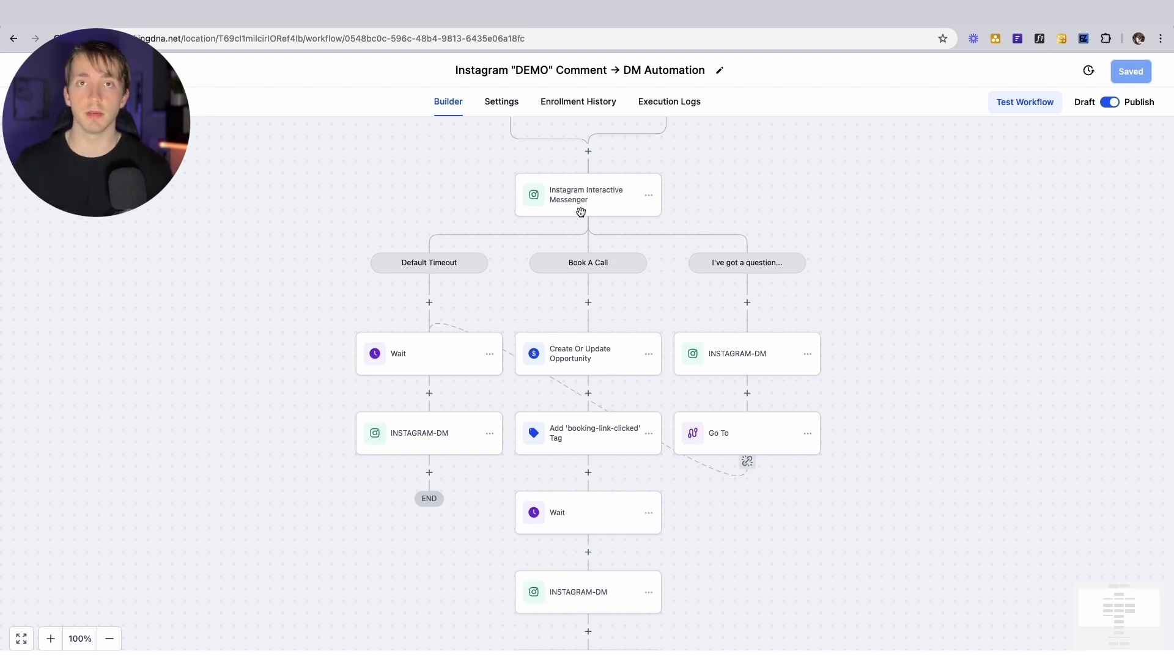
{"action": "left_click", "coordinate": [750, 361]}
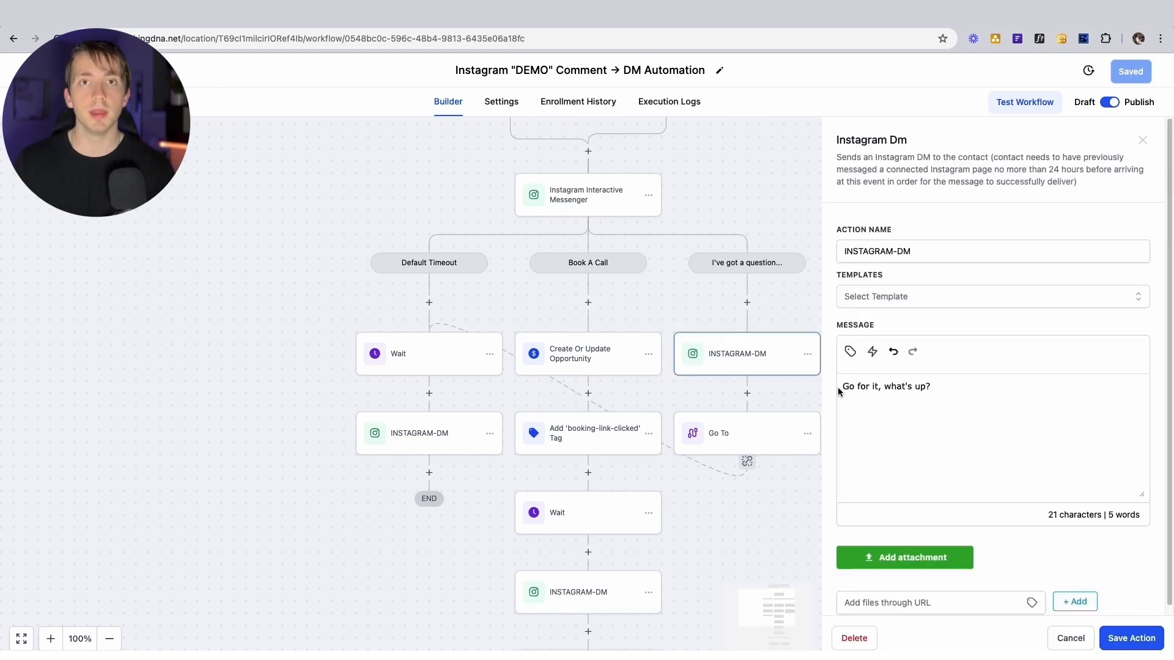
{"action": "left_click_drag", "start_coordinate": [842, 387], "coordinate": [952, 387]}
{"action": "left_click", "coordinate": [978, 390]}
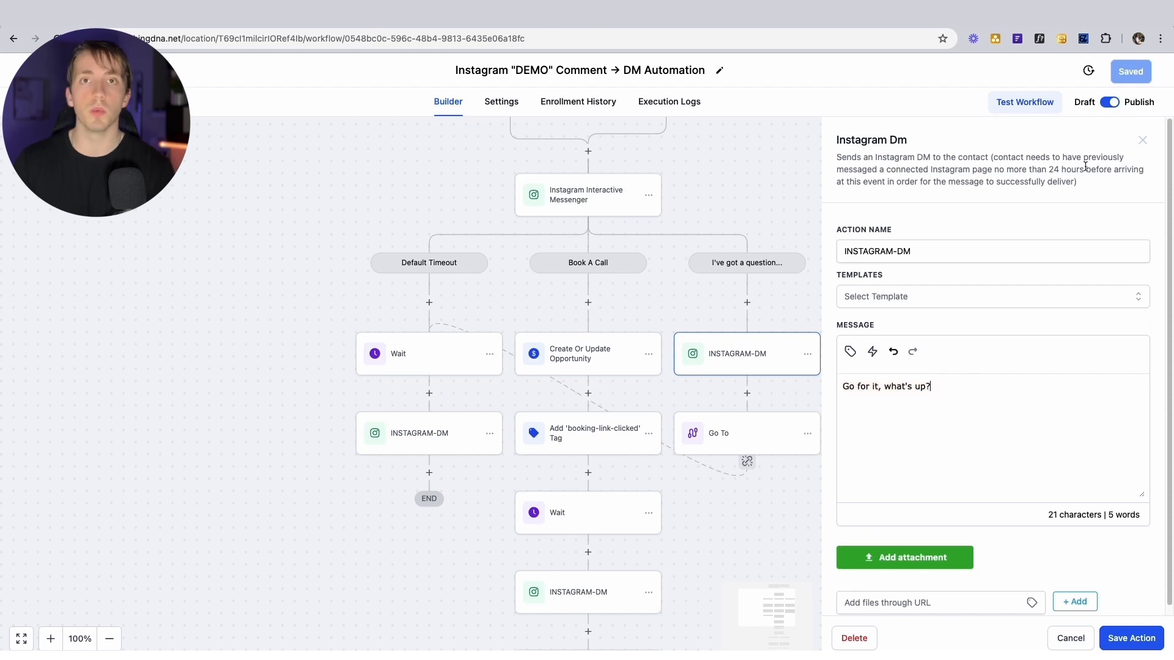
{"action": "left_click", "coordinate": [1143, 141]}
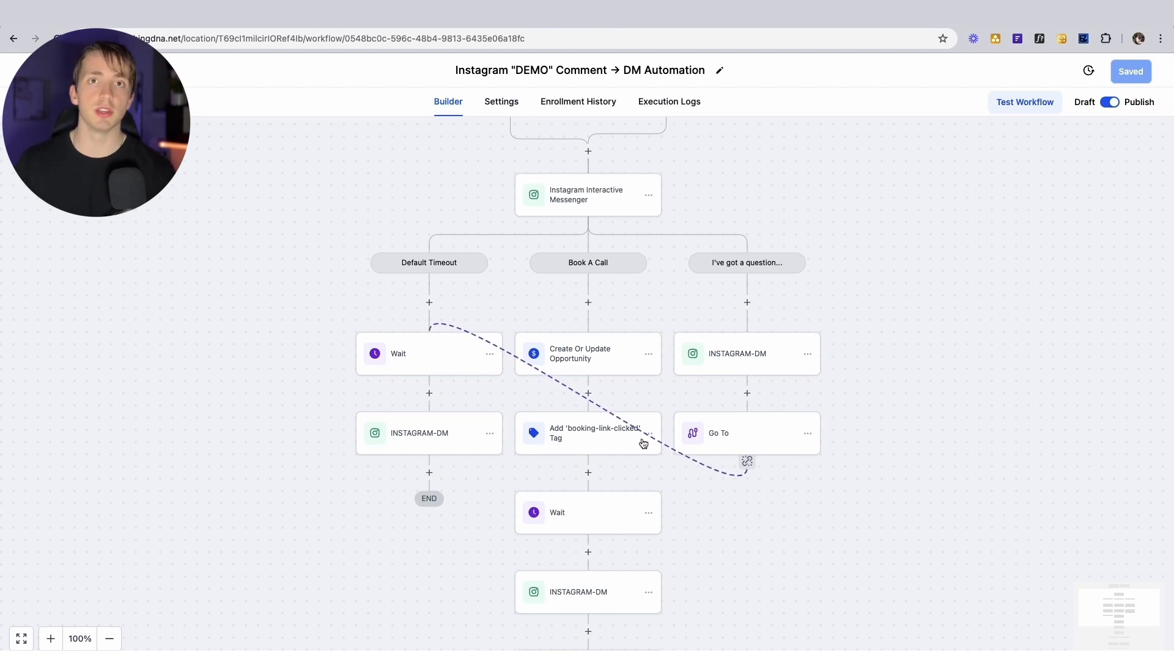
{"action": "scroll", "coordinate": [867, 409], "scroll_direction": "up", "scroll_amount": 2}
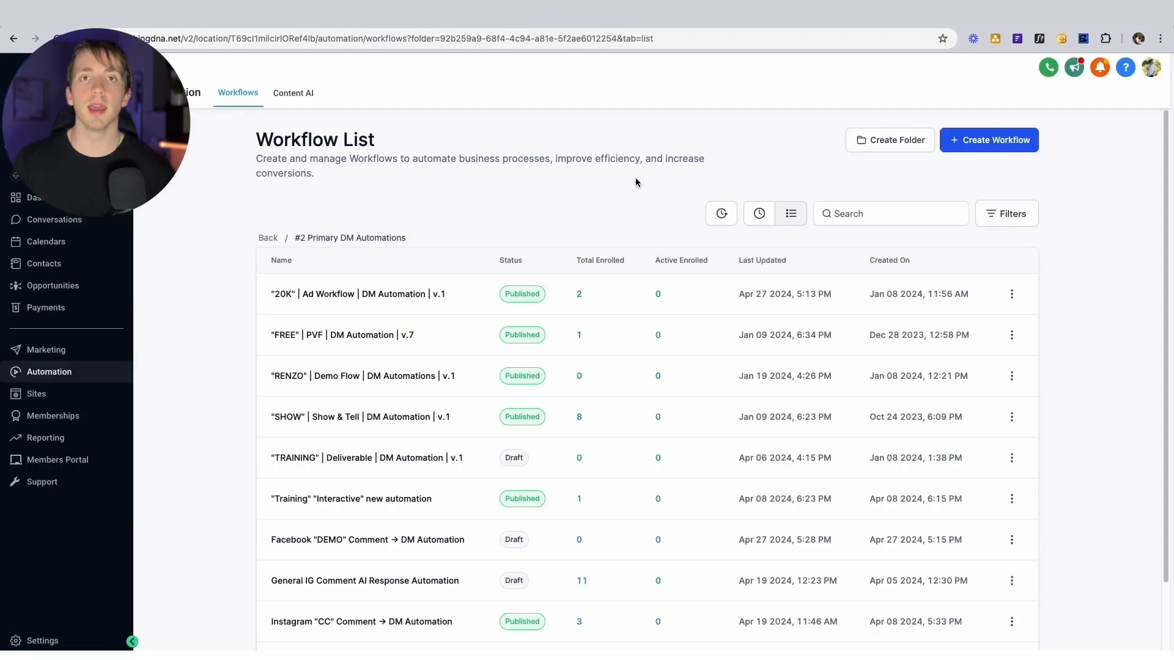
Start a new workflow from the 'Recipe - Facebook comments + Workflow AI' recipe and open its trigger
{"action": "left_click", "coordinate": [975, 141]}
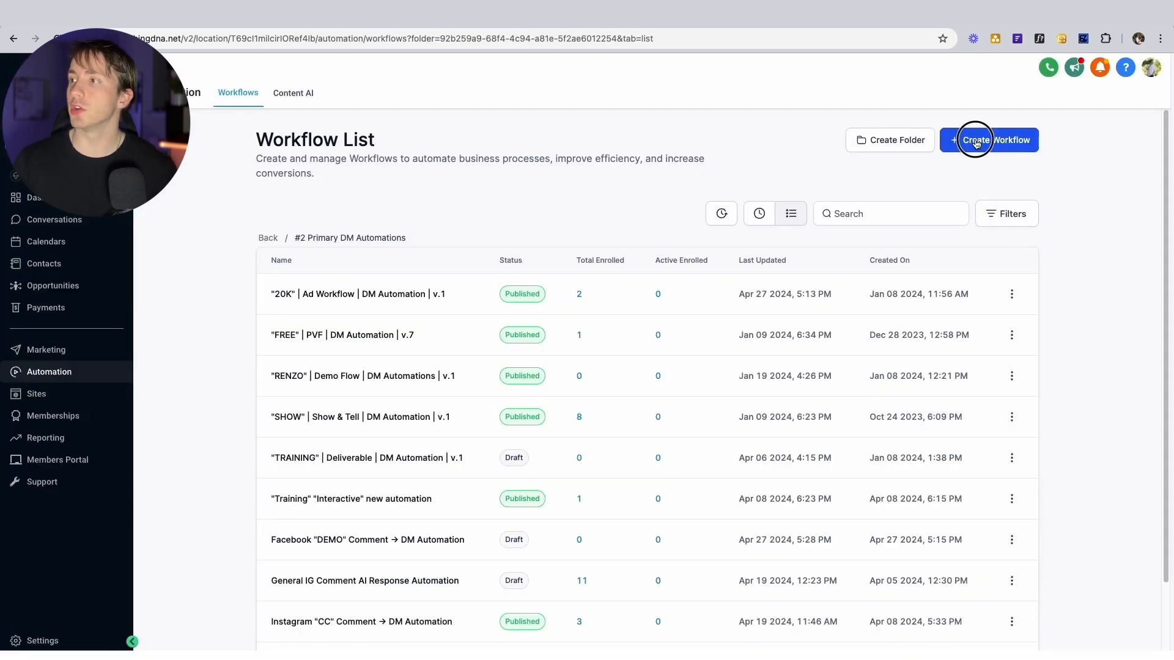
{"action": "left_click", "coordinate": [977, 170]}
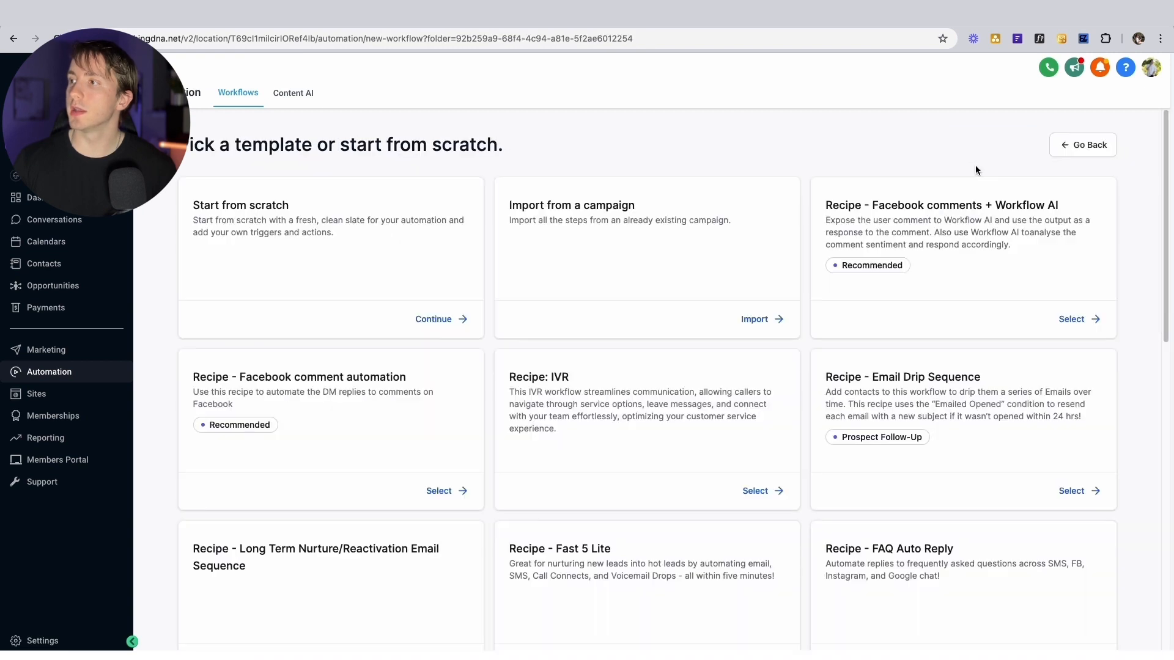
{"action": "left_click_drag", "start_coordinate": [826, 205], "coordinate": [1064, 246]}
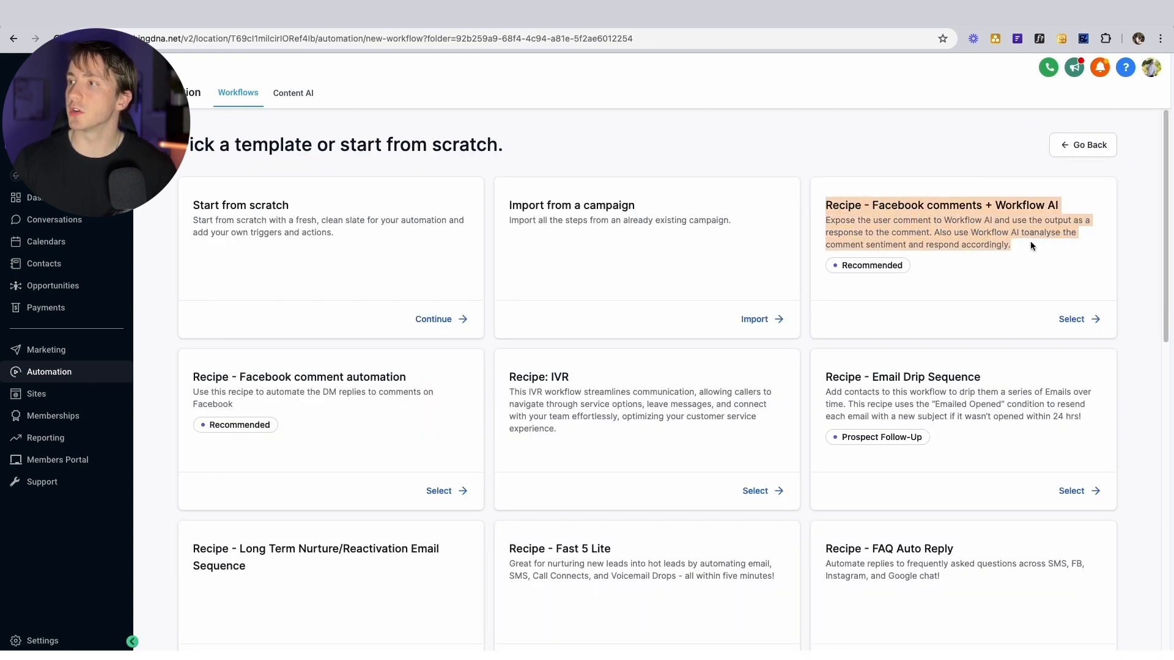
{"action": "left_click", "coordinate": [878, 204]}
{"action": "left_click_drag", "start_coordinate": [878, 204], "coordinate": [1064, 214]}
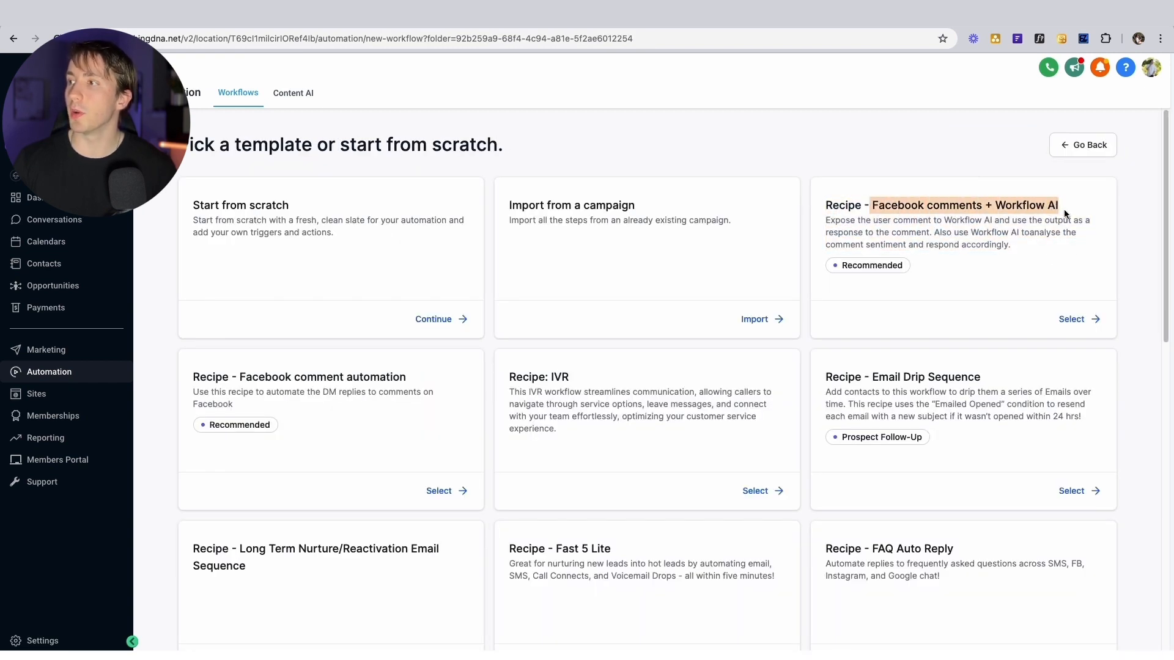
{"action": "left_click", "coordinate": [1001, 297]}
{"action": "left_click", "coordinate": [517, 179]}
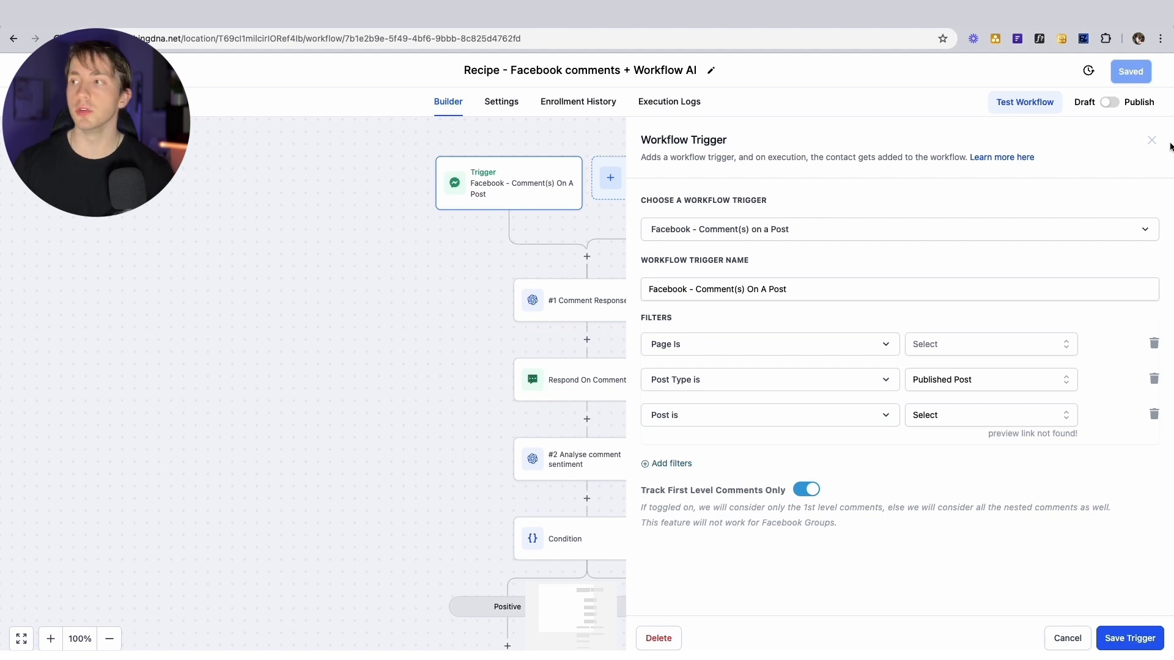
Review the Reply In Comments step's three replies, starting 'Thanks! Sent you a dm', then add a trigger filter
{"action": "left_click", "coordinate": [1151, 140]}
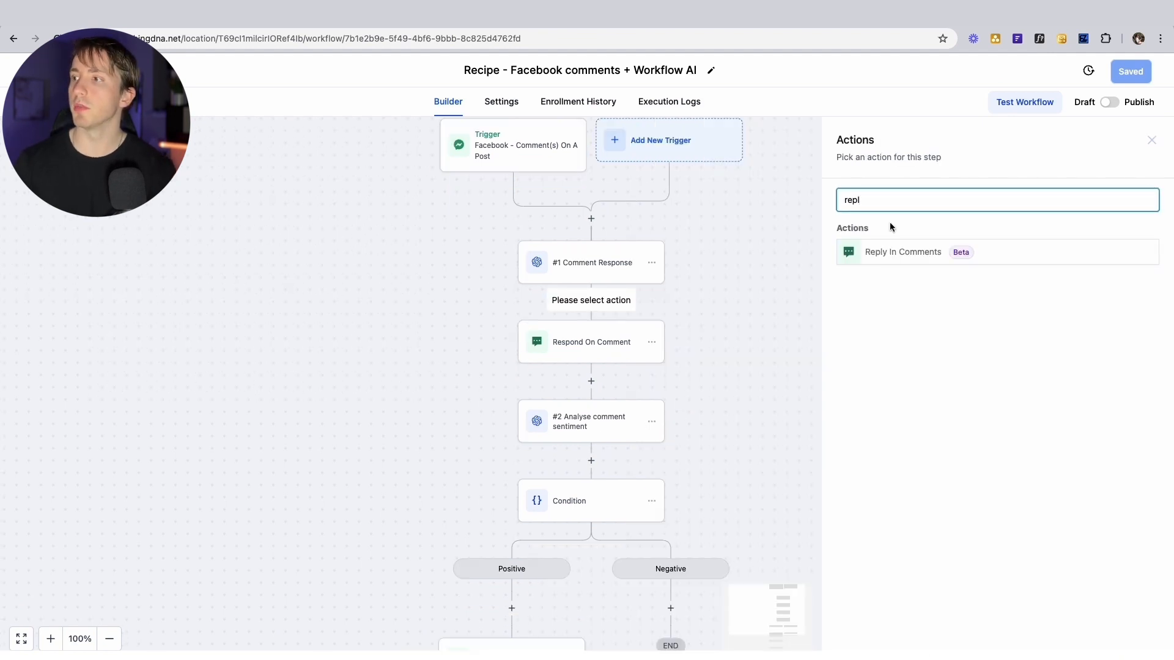
{"action": "left_click", "coordinate": [897, 251]}
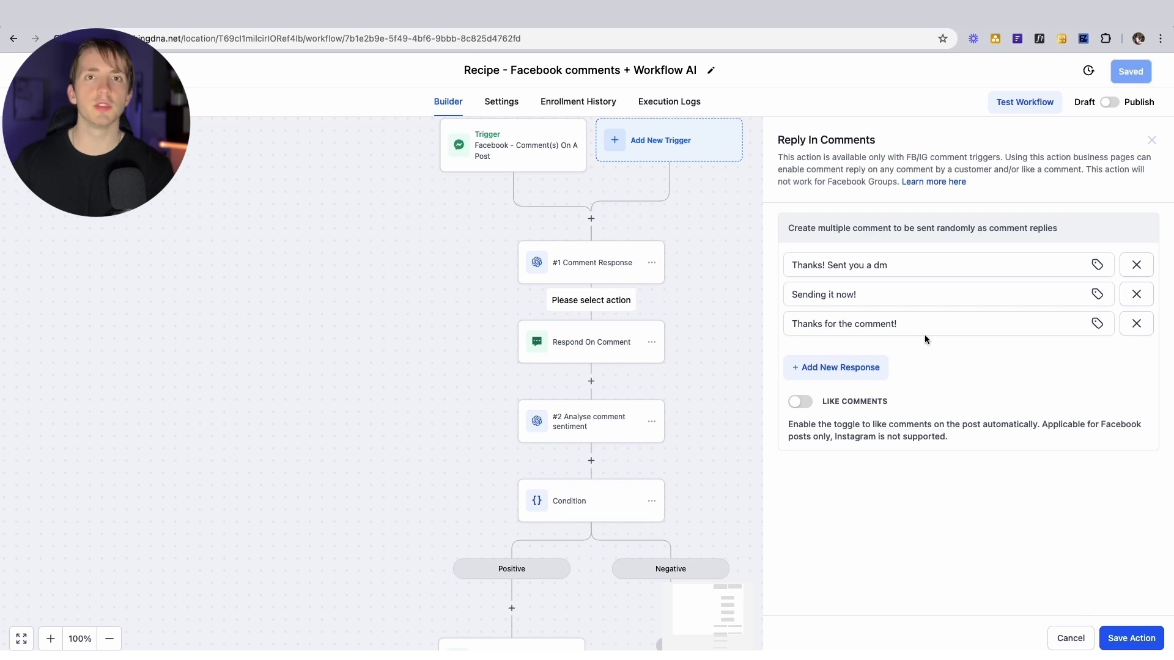
{"action": "left_click", "coordinate": [795, 266]}
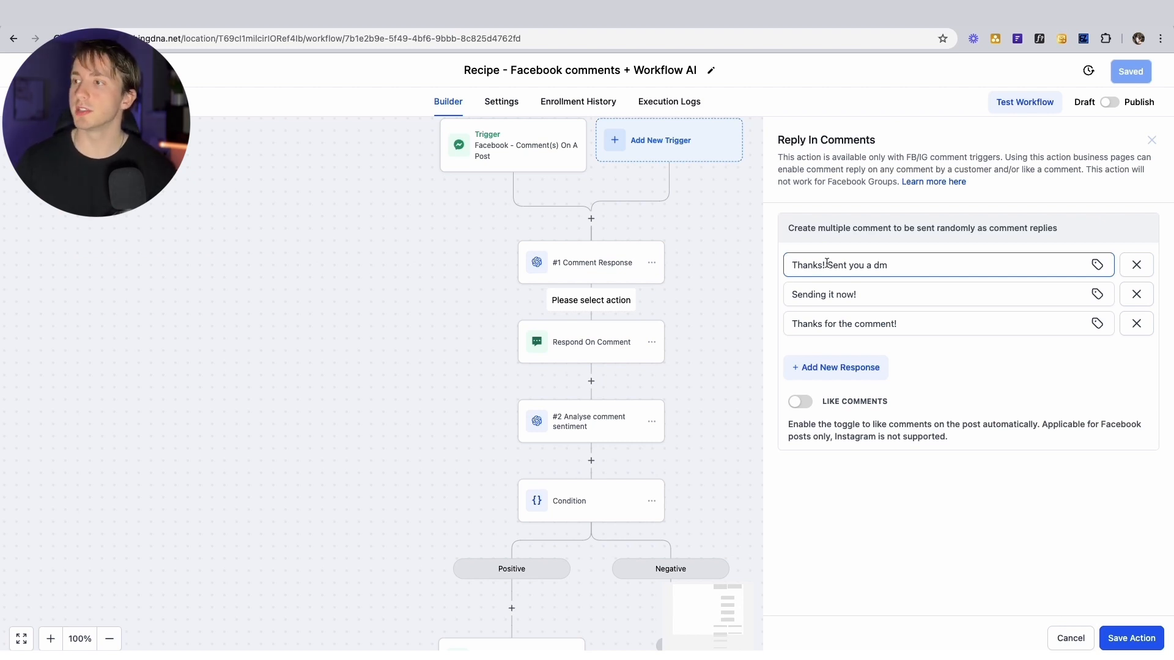
{"action": "left_click", "coordinate": [801, 263]}
{"action": "left_click_drag", "start_coordinate": [790, 265], "coordinate": [757, 278]}
{"action": "left_click_drag", "start_coordinate": [789, 323], "coordinate": [945, 323]}
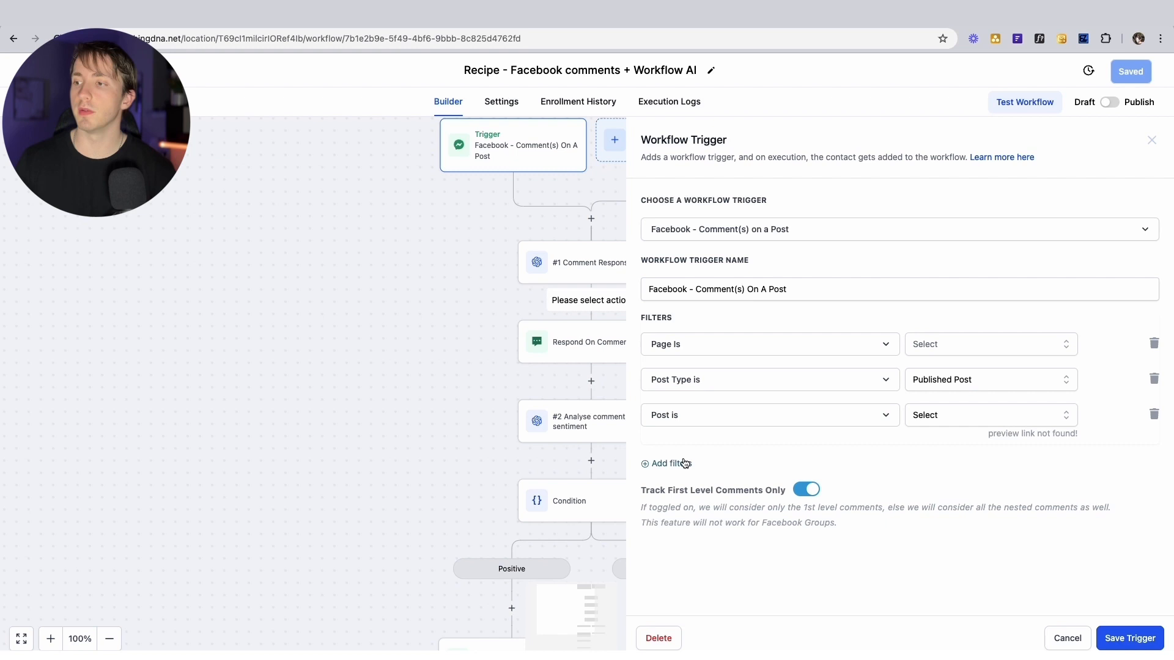
{"action": "left_click", "coordinate": [686, 464]}
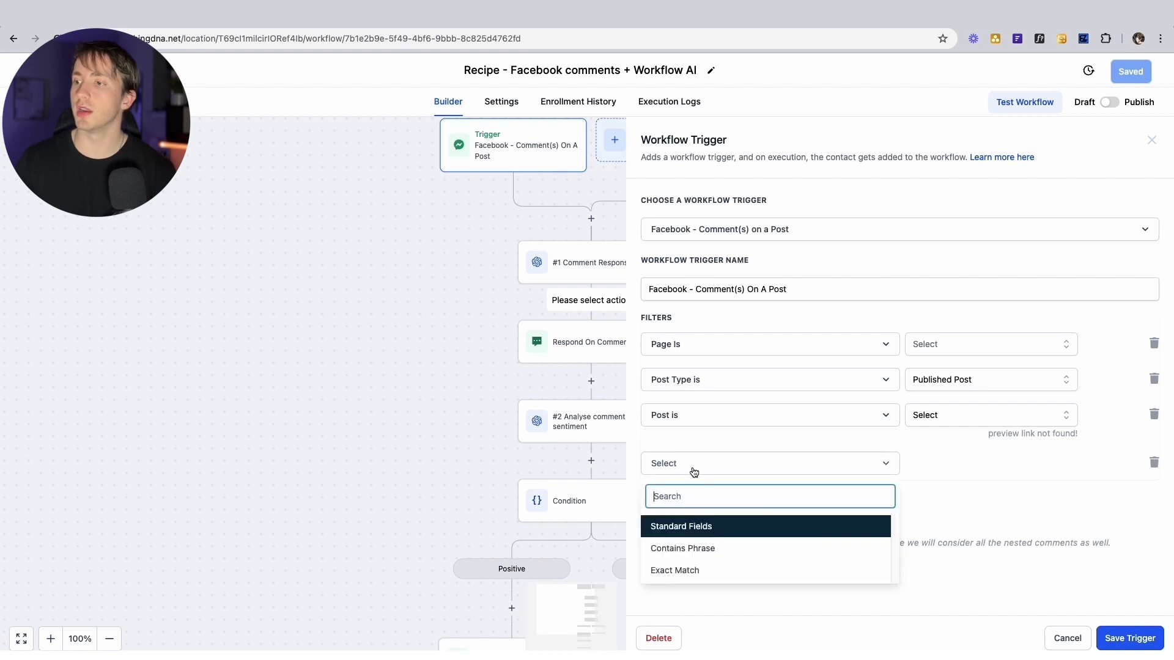
Set the new trigger filter to Exact Match with the value COURSE
{"action": "left_click", "coordinate": [715, 569]}
{"action": "left_click", "coordinate": [945, 467]}
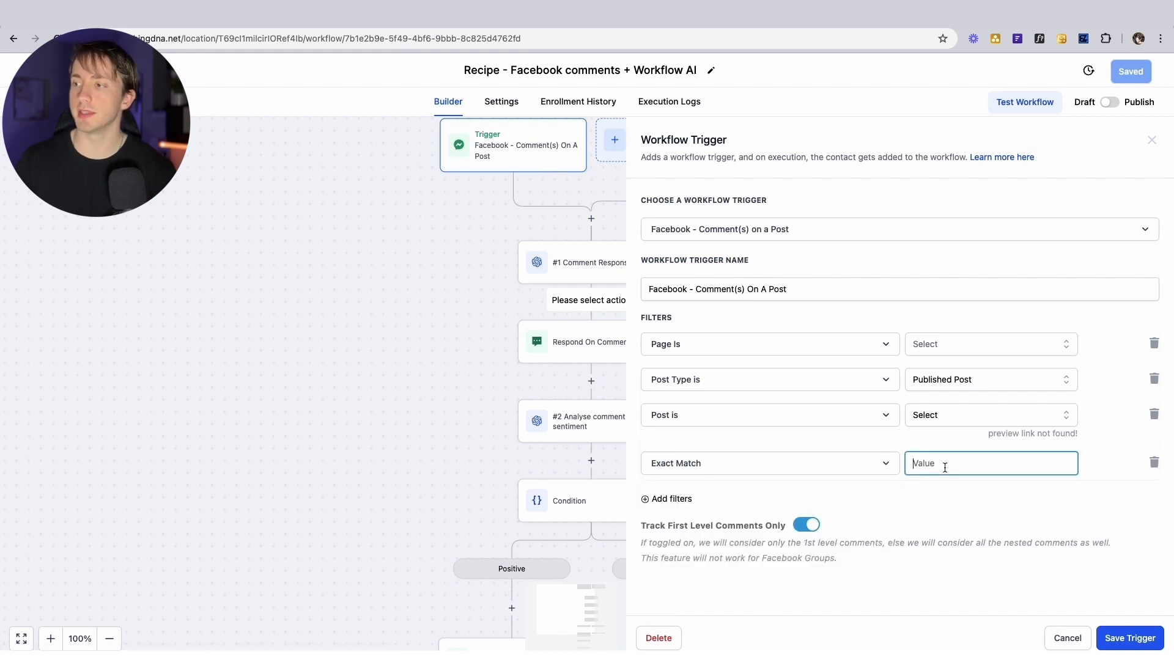
{"action": "type", "text": "COURSE"}
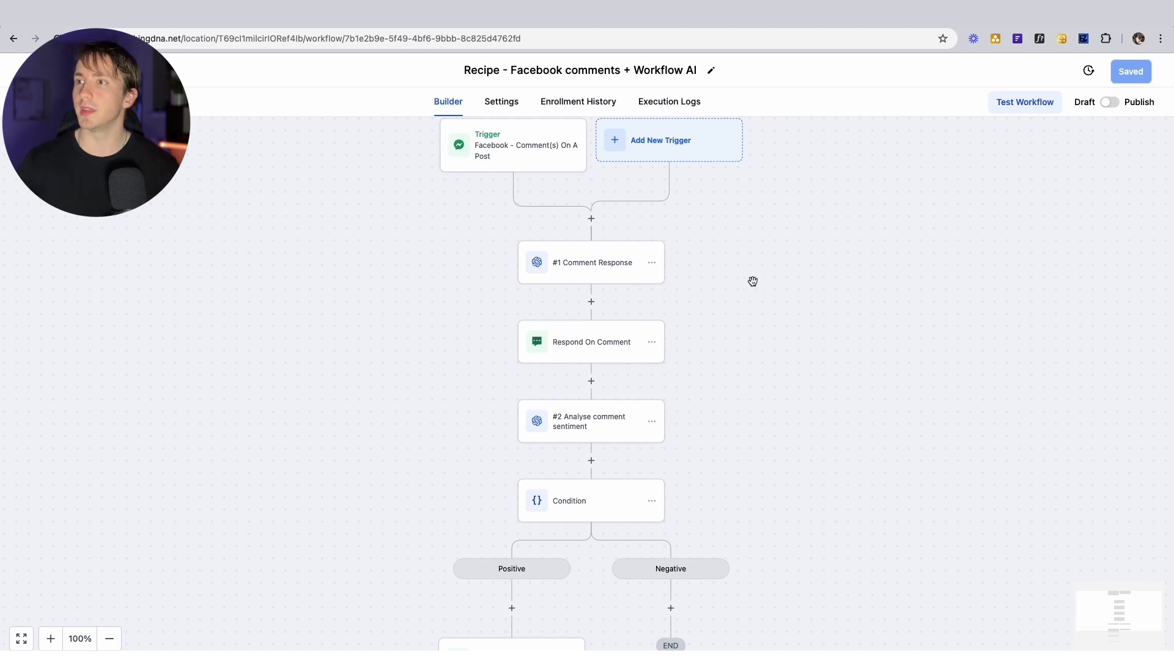
Review the Comment Response GPT prompt about personal finance courses and its comment-body placeholder
{"action": "left_click", "coordinate": [591, 268]}
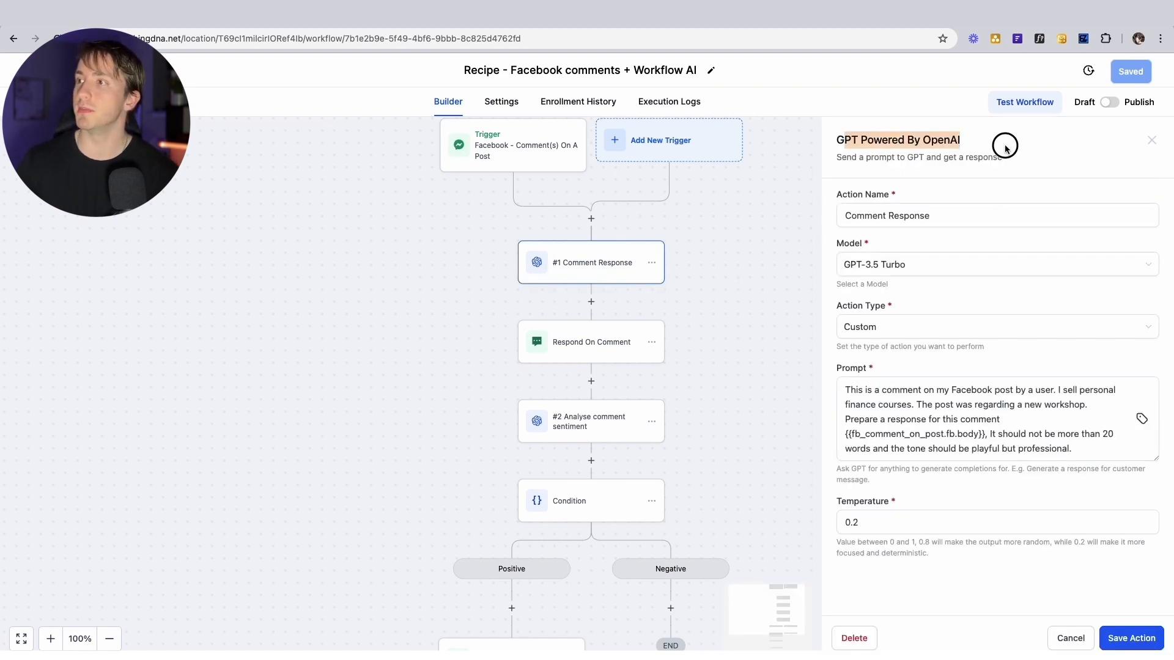
{"action": "left_click", "coordinate": [847, 392]}
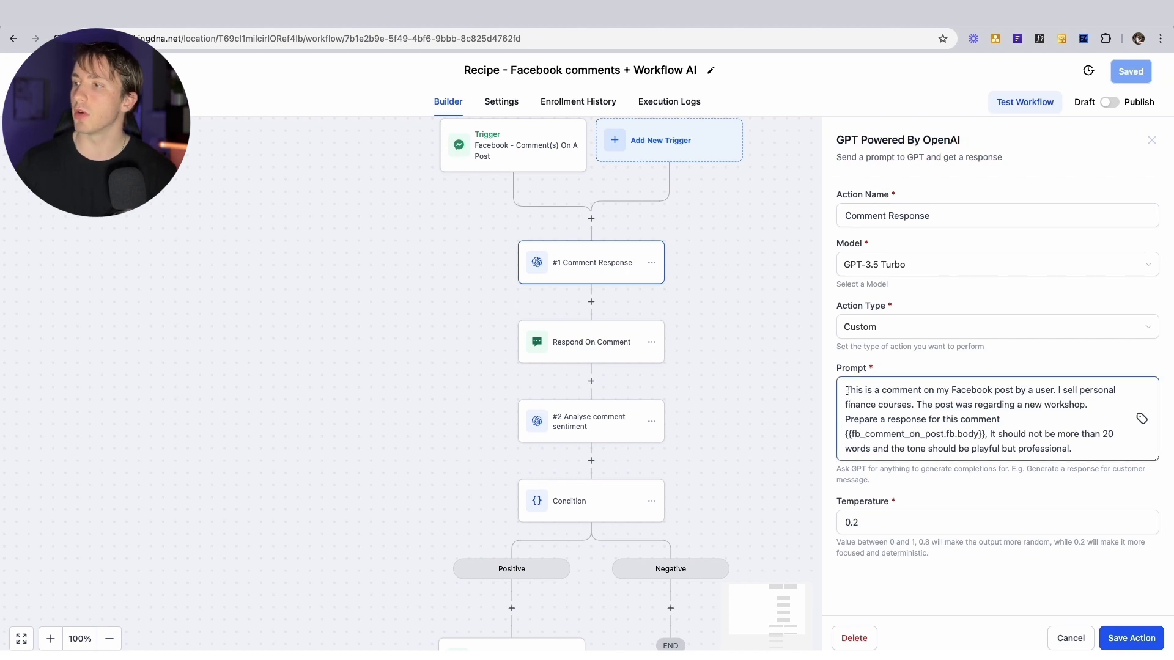
{"action": "left_click_drag", "start_coordinate": [849, 392], "coordinate": [974, 392]}
{"action": "left_click", "coordinate": [976, 393]}
{"action": "left_click_drag", "start_coordinate": [1062, 392], "coordinate": [1090, 405]}
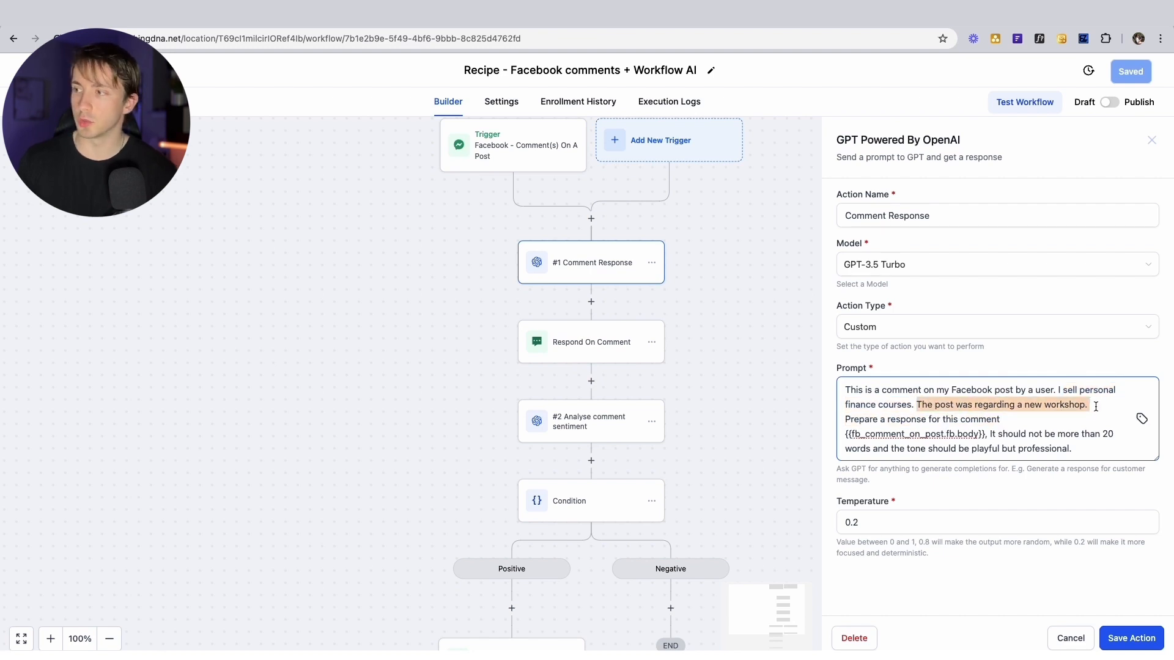
{"action": "left_click", "coordinate": [1096, 407]}
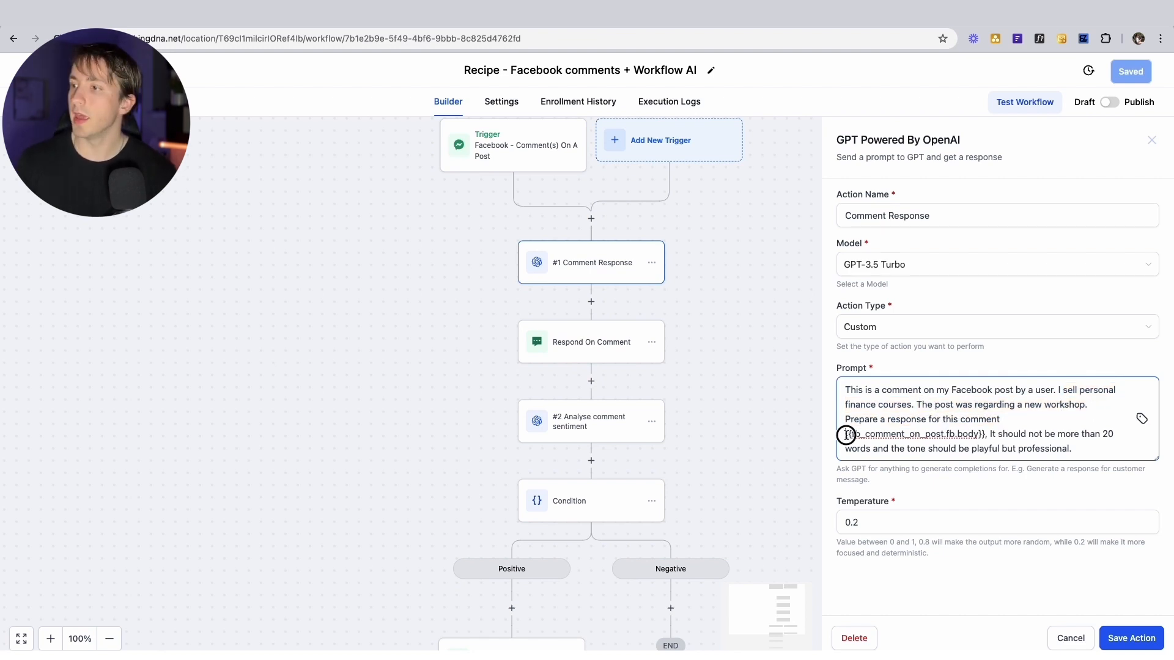
{"action": "left_click_drag", "start_coordinate": [845, 434], "coordinate": [984, 436]}
{"action": "left_click", "coordinate": [983, 437]}
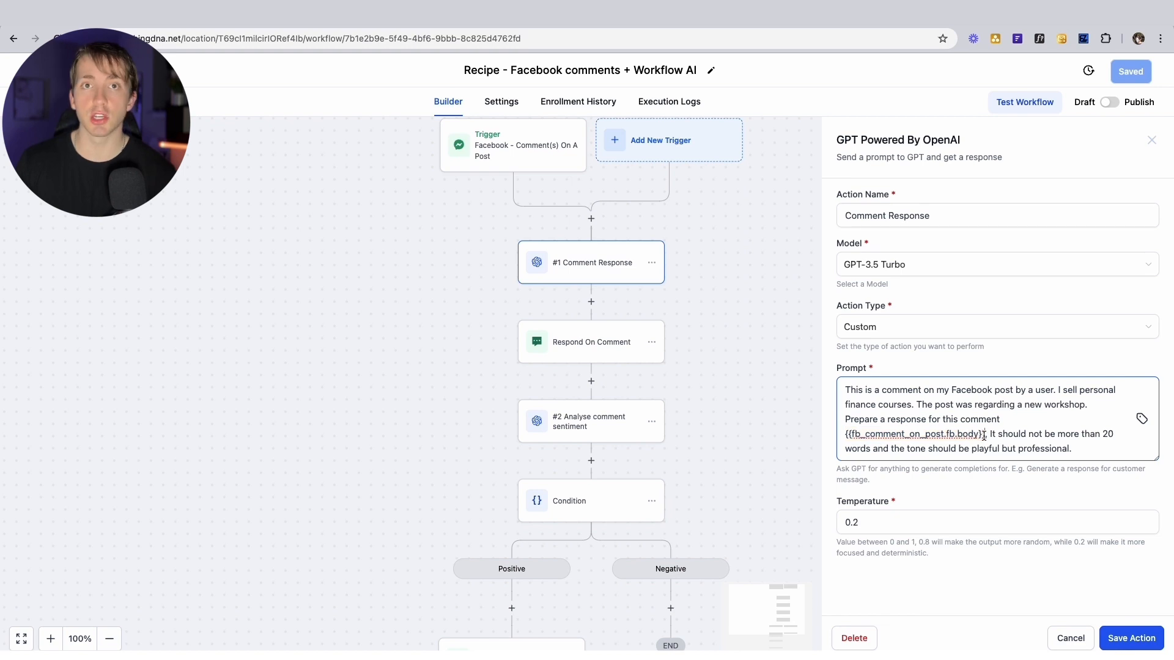
Append the Facebook comment body variable {{fb_comment_on_post.fb.body}} to the GPT prompt
{"action": "left_click", "coordinate": [1142, 420]}
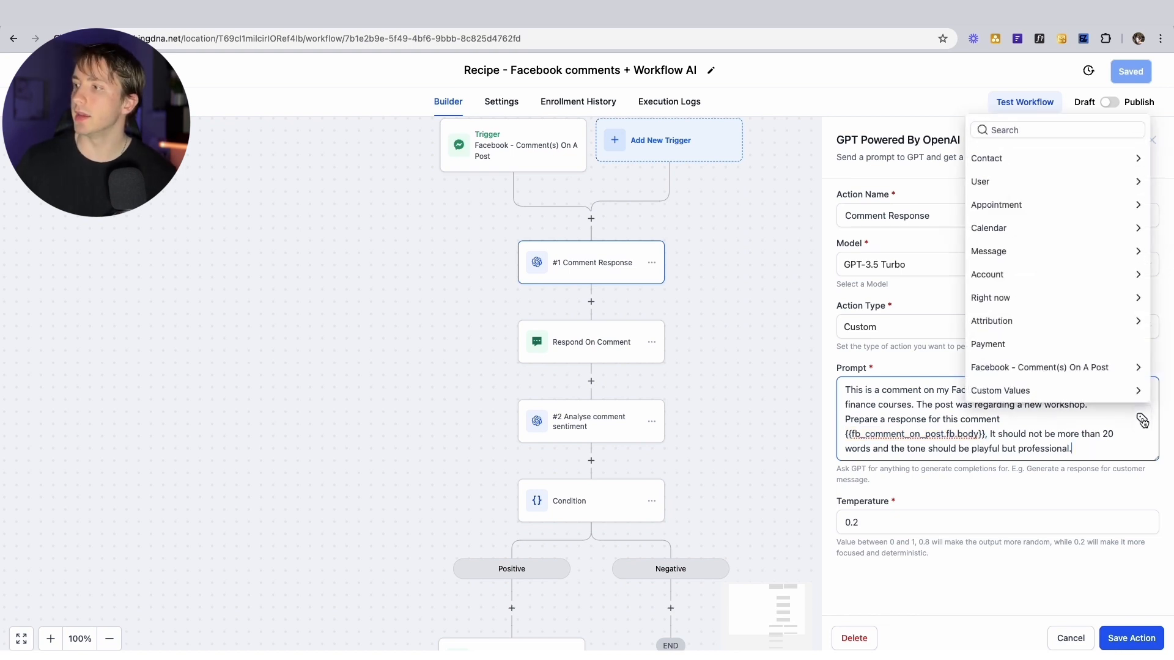
{"action": "left_click", "coordinate": [1032, 374]}
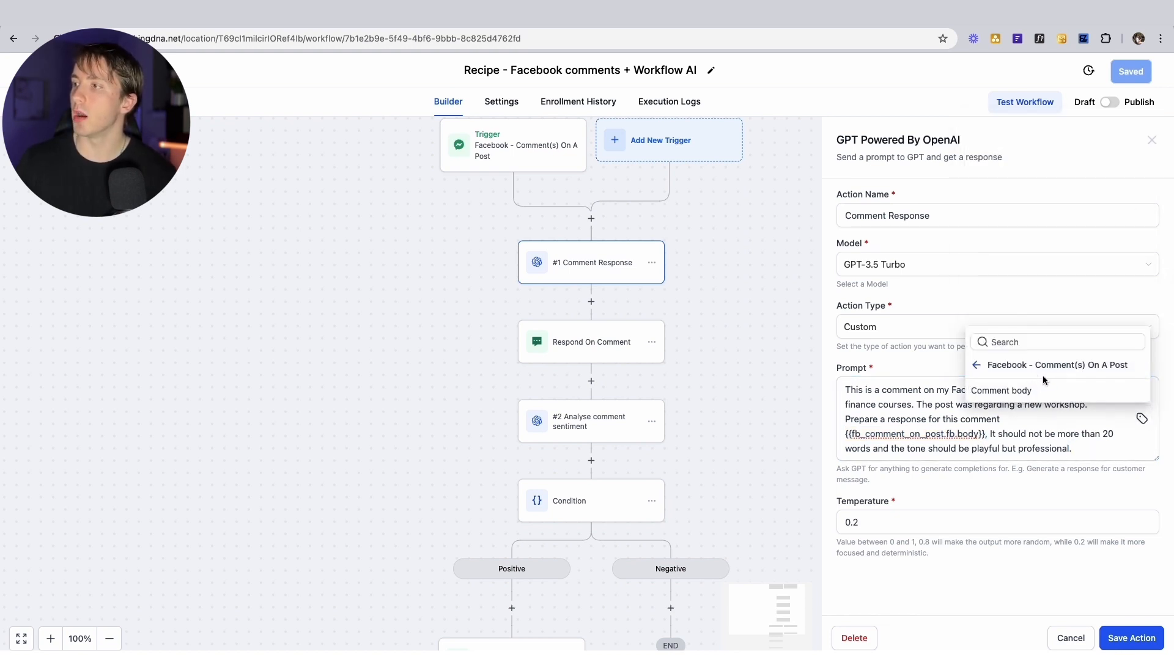
{"action": "left_click", "coordinate": [1019, 396]}
{"action": "scroll", "coordinate": [1019, 397], "scroll_direction": "down", "scroll_amount": 1}
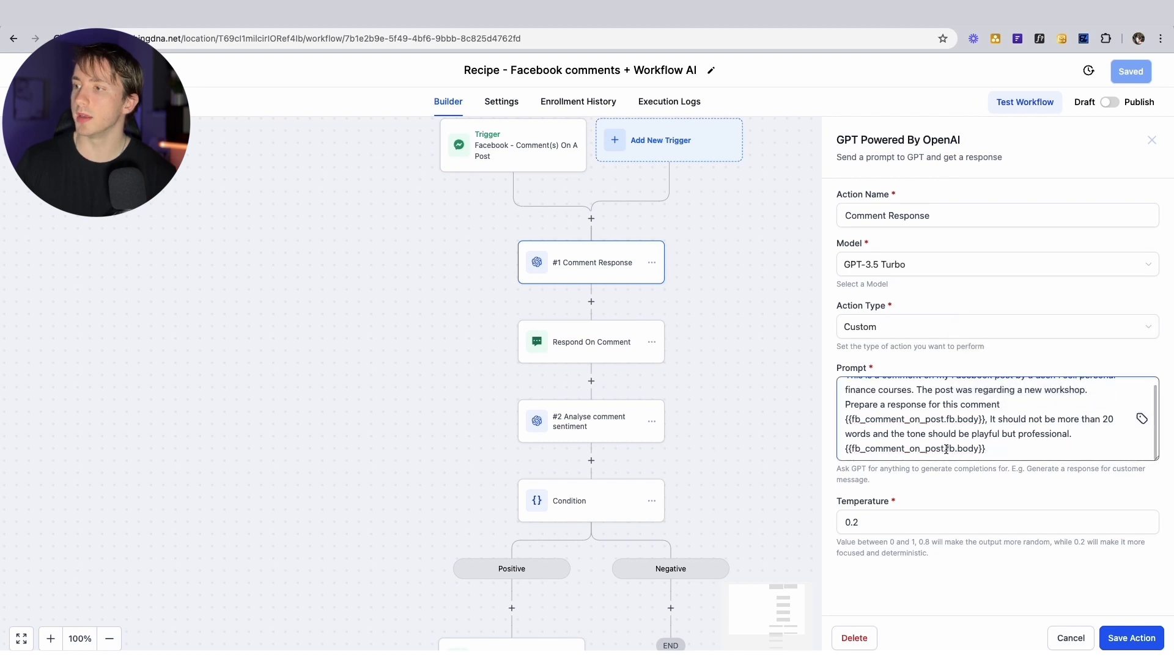
{"action": "mouse_move", "coordinate": [999, 450]}
{"action": "left_mouse_down"}
{"action": "mouse_move", "coordinate": [806, 443]}
{"action": "mouse_move", "coordinate": [978, 431]}
{"action": "mouse_move", "coordinate": [997, 442]}
{"action": "left_mouse_up"}
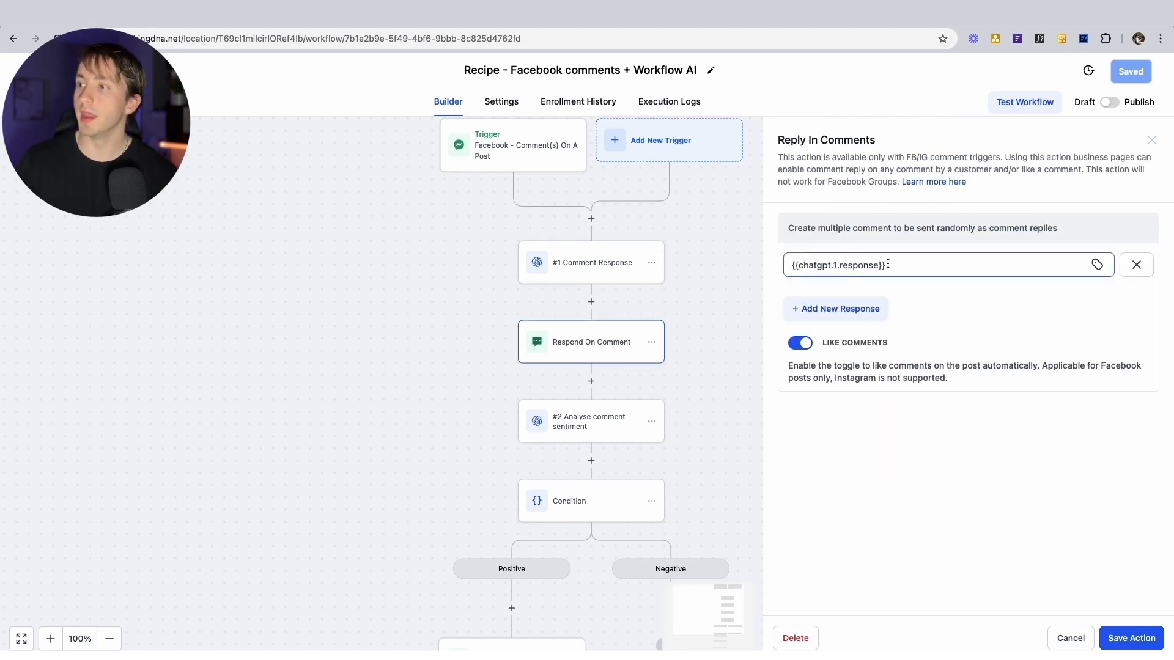
Confirm the comment reply uses the GPT response variable and close its settings
{"action": "left_click_drag", "start_coordinate": [885, 264], "coordinate": [763, 259]}
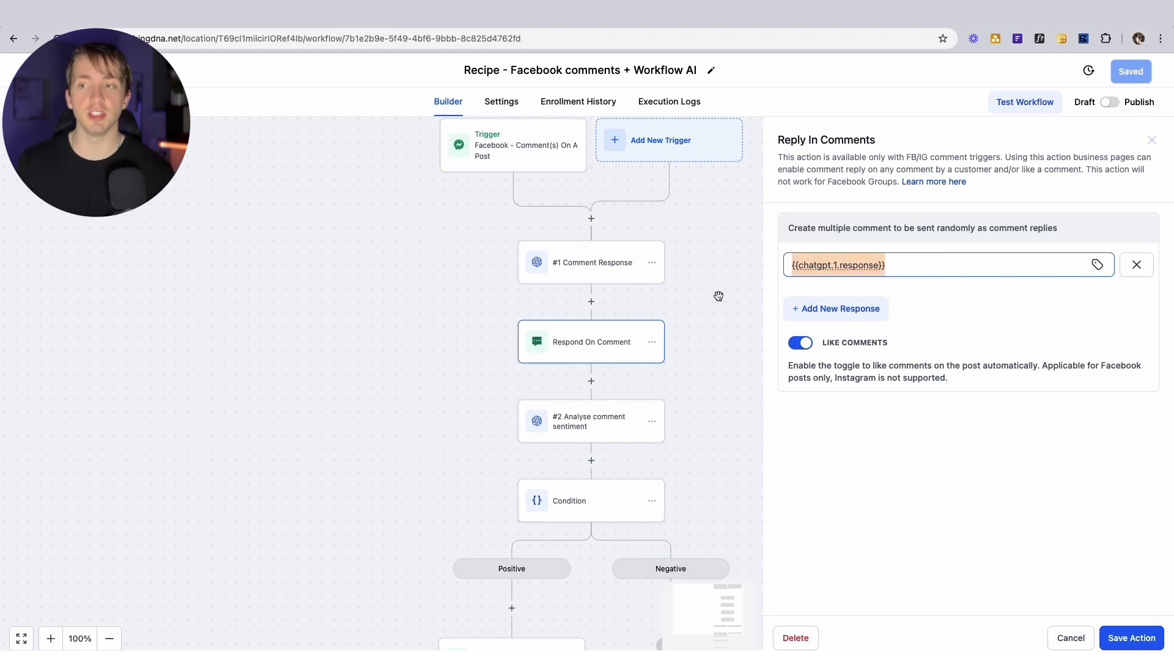
{"action": "left_click", "coordinate": [719, 316]}
{"action": "scroll", "coordinate": [649, 368], "scroll_direction": "down", "scroll_amount": 1}
{"action": "scroll", "coordinate": [650, 368], "scroll_direction": "down", "scroll_amount": 3}
Inspect the sentiment analysis and Facebook Interactive Messenger steps, leaving the canvas clear
{"action": "left_click", "coordinate": [650, 369]}
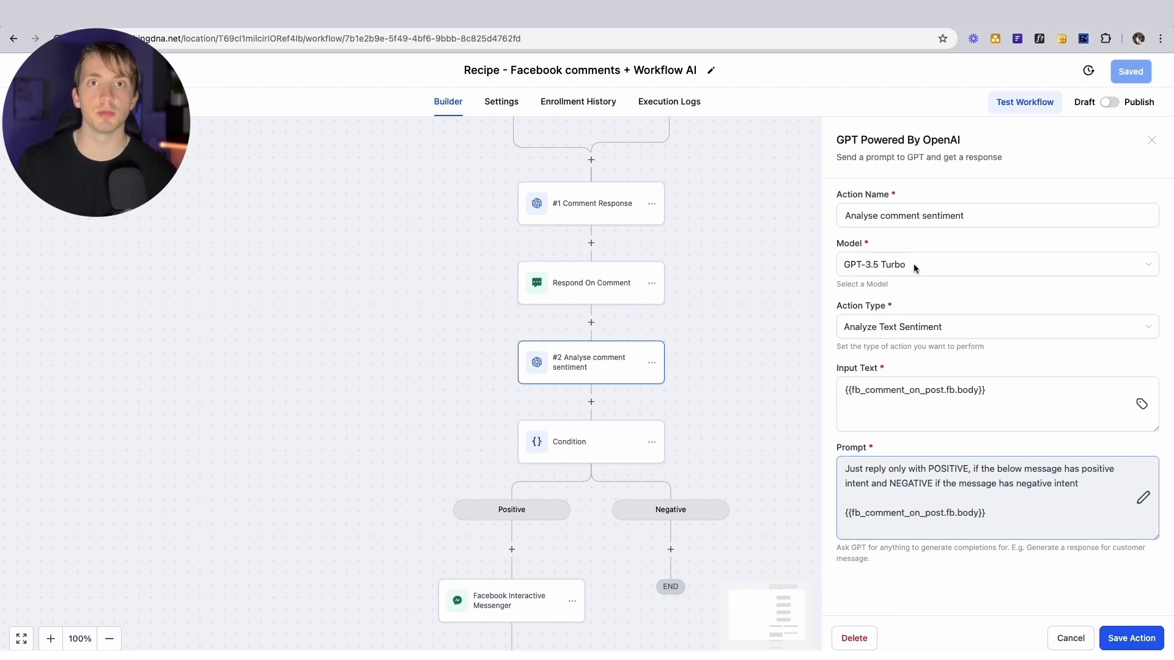
{"action": "left_click", "coordinate": [1152, 140]}
{"action": "scroll", "coordinate": [744, 385], "scroll_direction": "down", "scroll_amount": 2}
{"action": "left_click", "coordinate": [506, 573]}
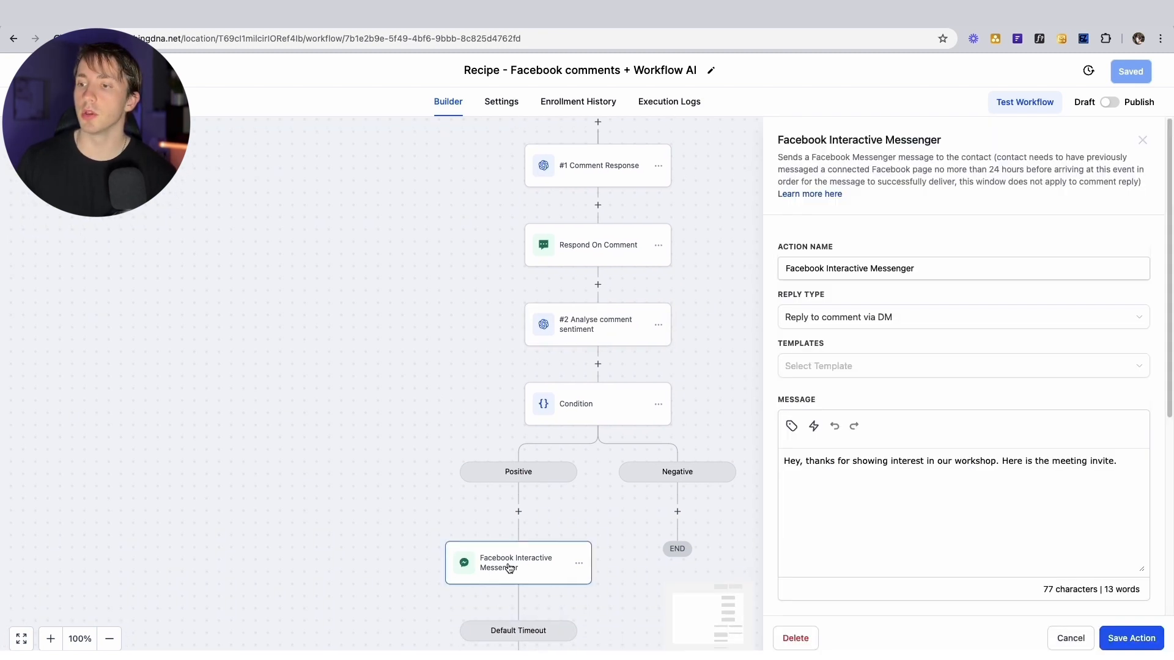
{"action": "left_click", "coordinate": [1143, 141]}
{"action": "scroll", "coordinate": [742, 447], "scroll_direction": "down", "scroll_amount": 1}
{"action": "scroll", "coordinate": [776, 449], "scroll_direction": "down", "scroll_amount": 3}
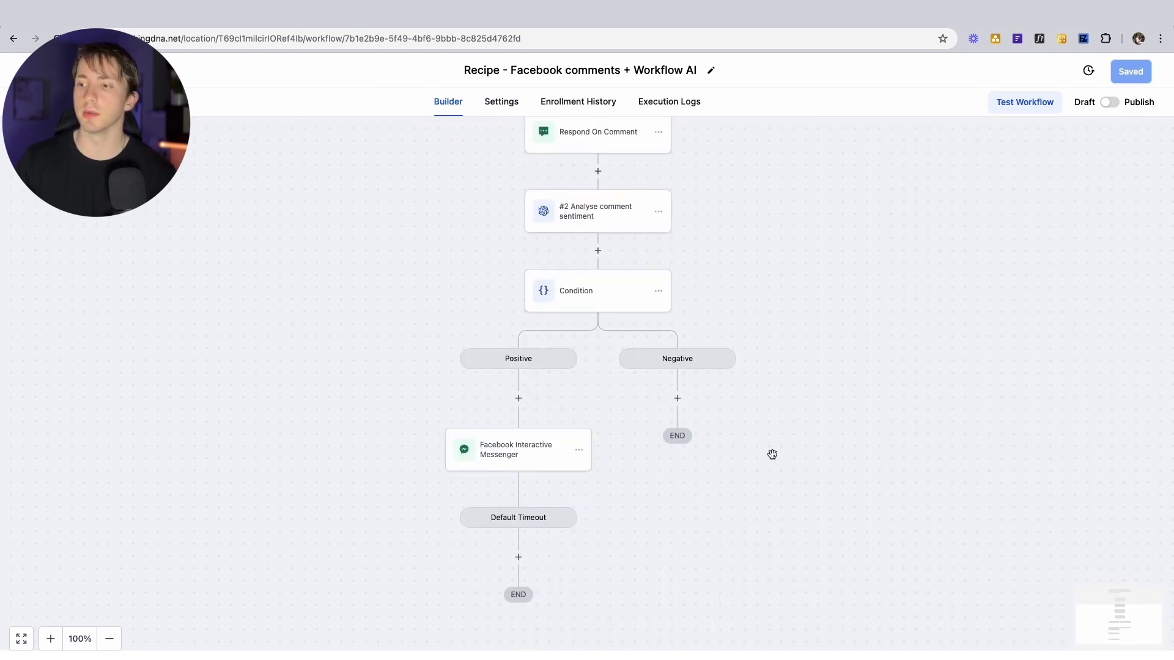
Scroll back up the recipe workflow canvas
{"action": "scroll", "coordinate": [773, 453], "scroll_direction": "up", "scroll_amount": 3}
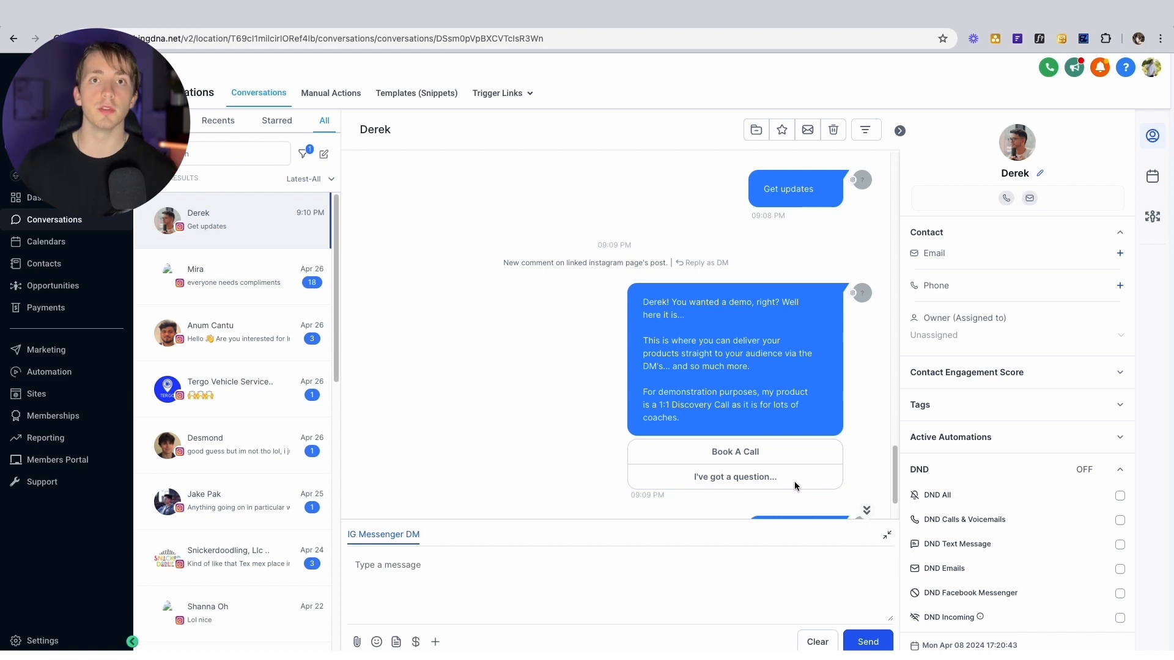
{"action": "scroll", "coordinate": [664, 314], "scroll_direction": "up", "scroll_amount": 1}
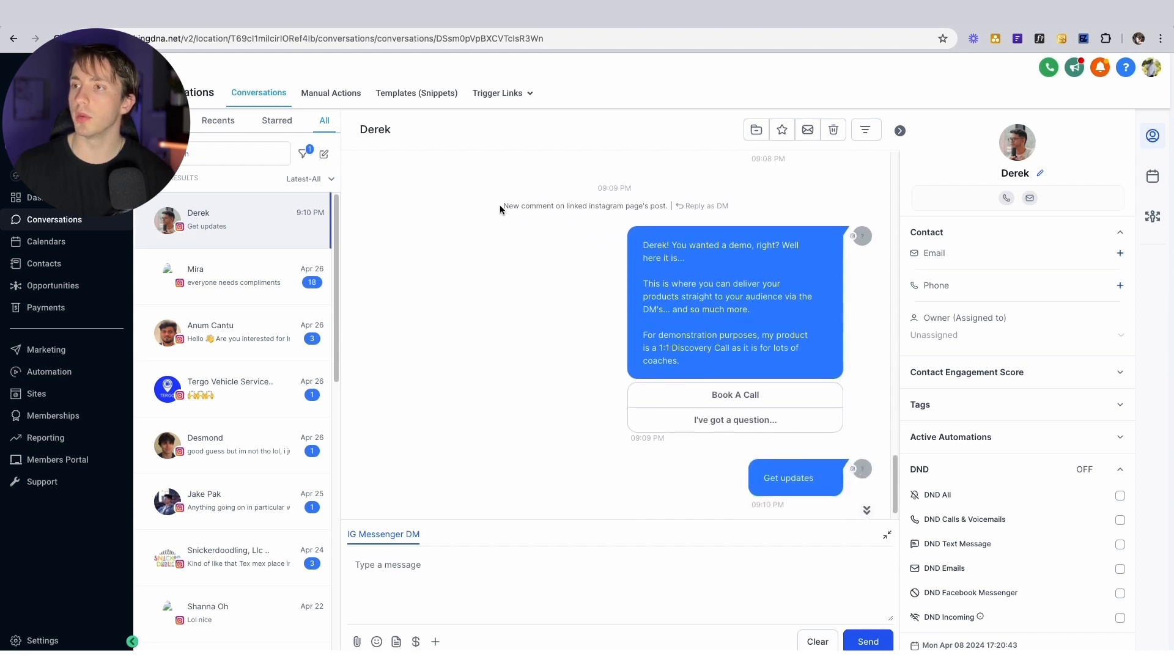
{"action": "left_click_drag", "start_coordinate": [500, 209], "coordinate": [728, 205]}
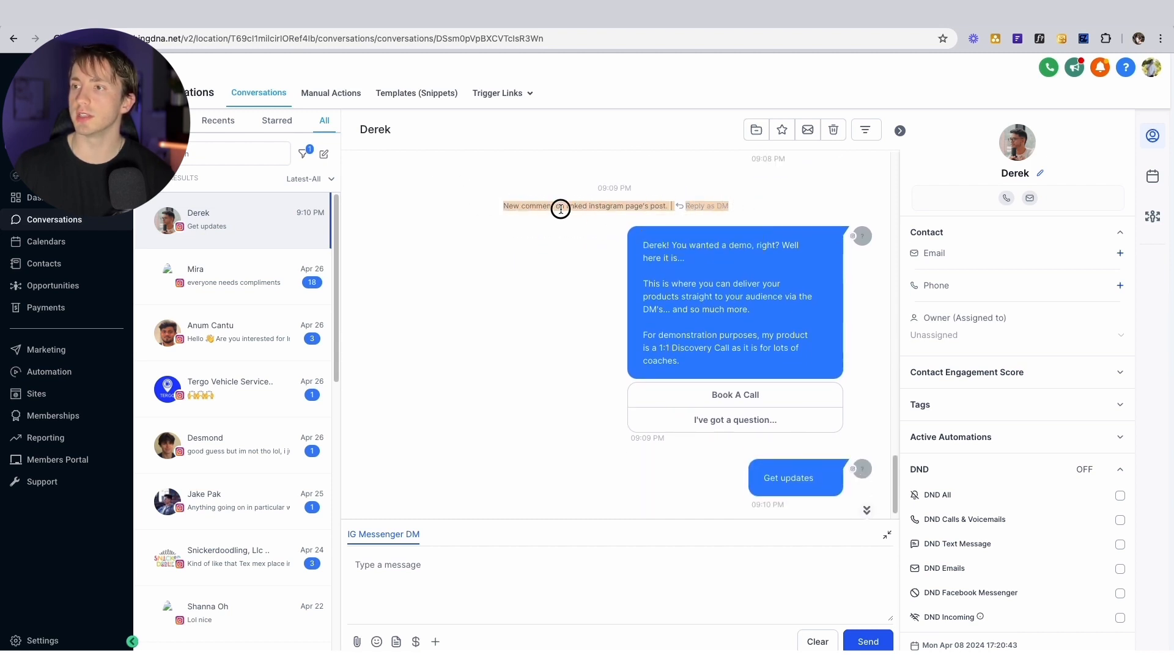
{"action": "left_click_drag", "start_coordinate": [560, 209], "coordinate": [648, 208]}
{"action": "left_click", "coordinate": [650, 208]}
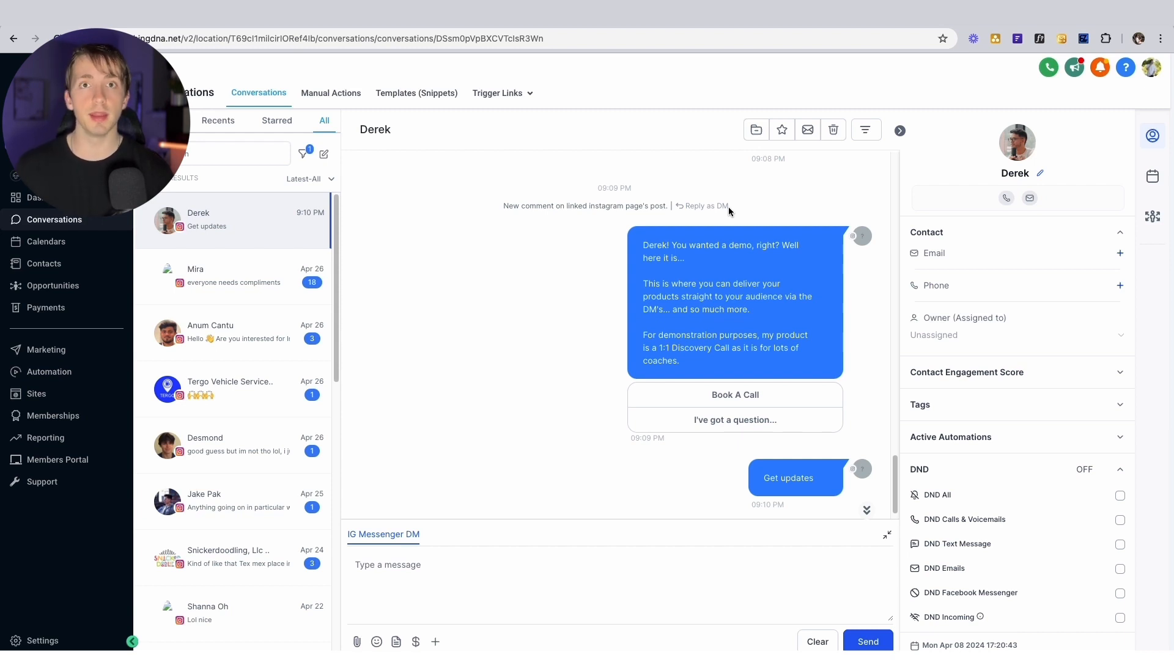
{"action": "mouse_move", "coordinate": [712, 209]}
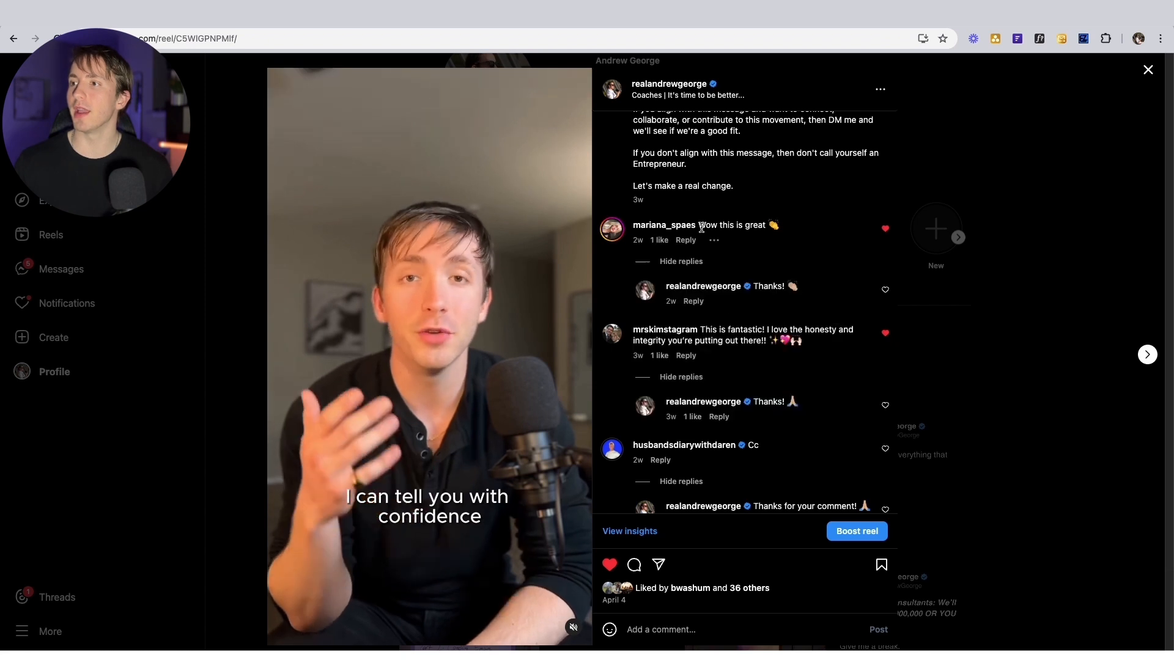
Scroll the reel's comments down to the CC comments and automated thank-you replies
{"action": "scroll", "coordinate": [840, 324], "scroll_direction": "down", "scroll_amount": 1}
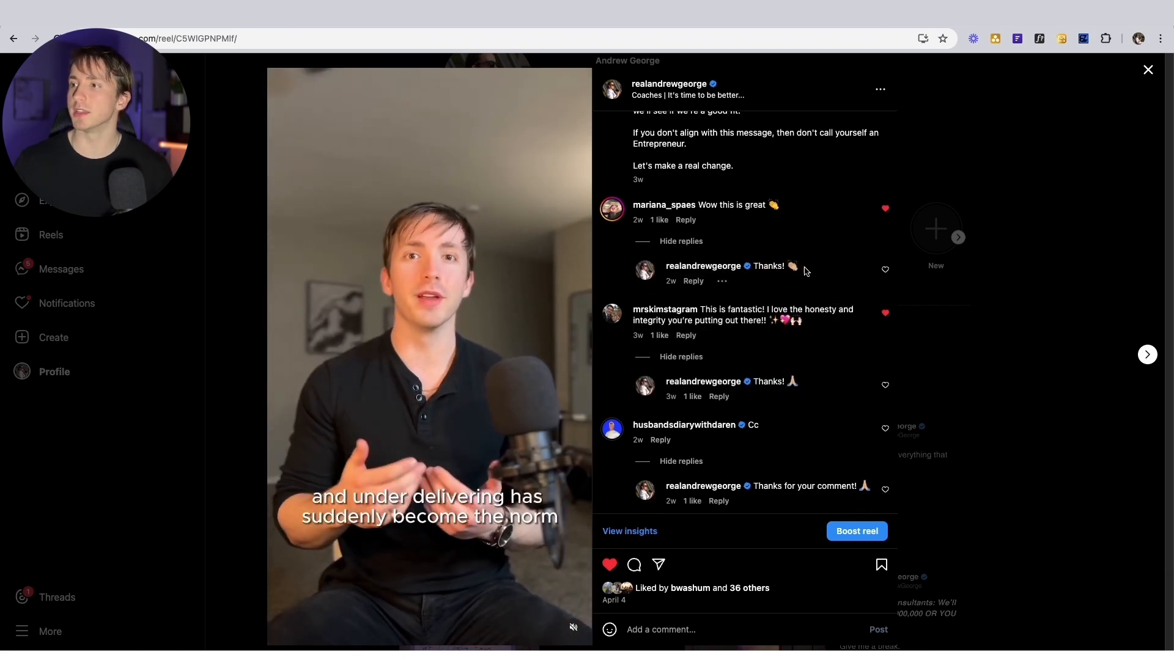
{"action": "scroll", "coordinate": [808, 296], "scroll_direction": "down", "scroll_amount": 3}
{"action": "scroll", "coordinate": [808, 296], "scroll_direction": "down", "scroll_amount": 7}
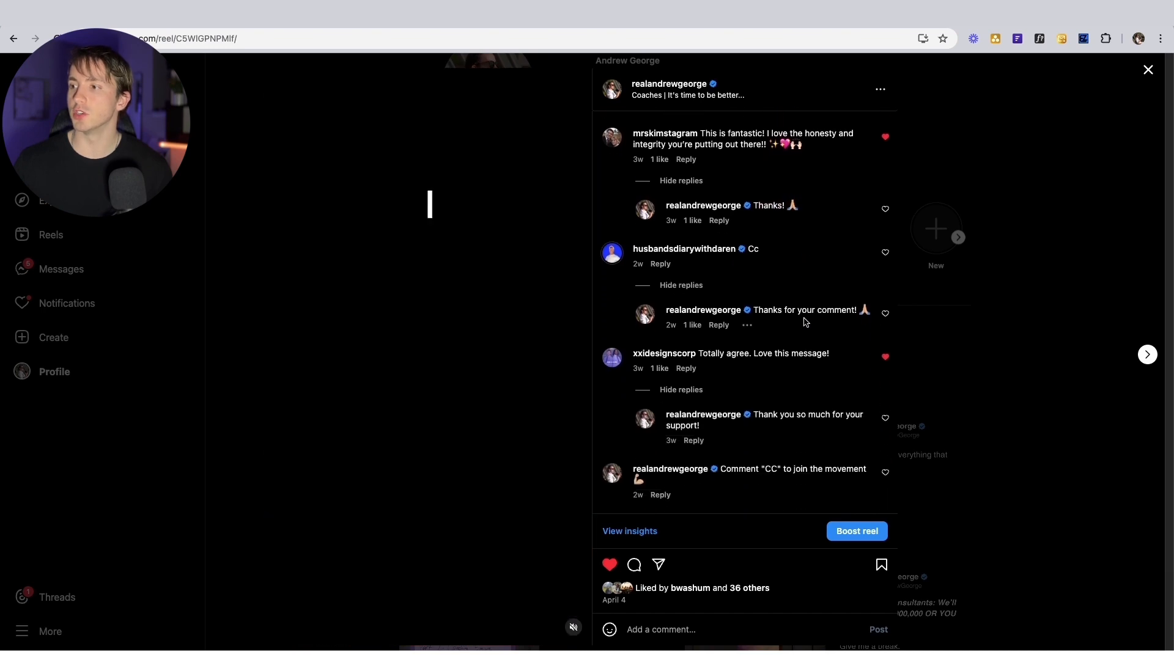